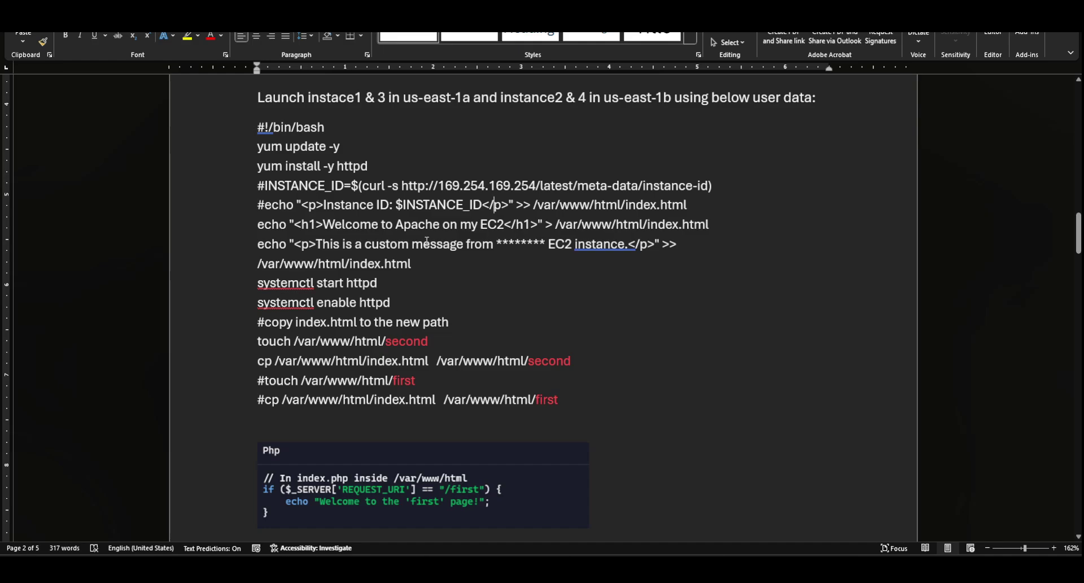
Review the user data script's Apache install, custom message and service start lines in the document.
left_click_drag(496, 245, 546, 244)
left_click(514, 246)
scroll(364, 264, "down", 1)
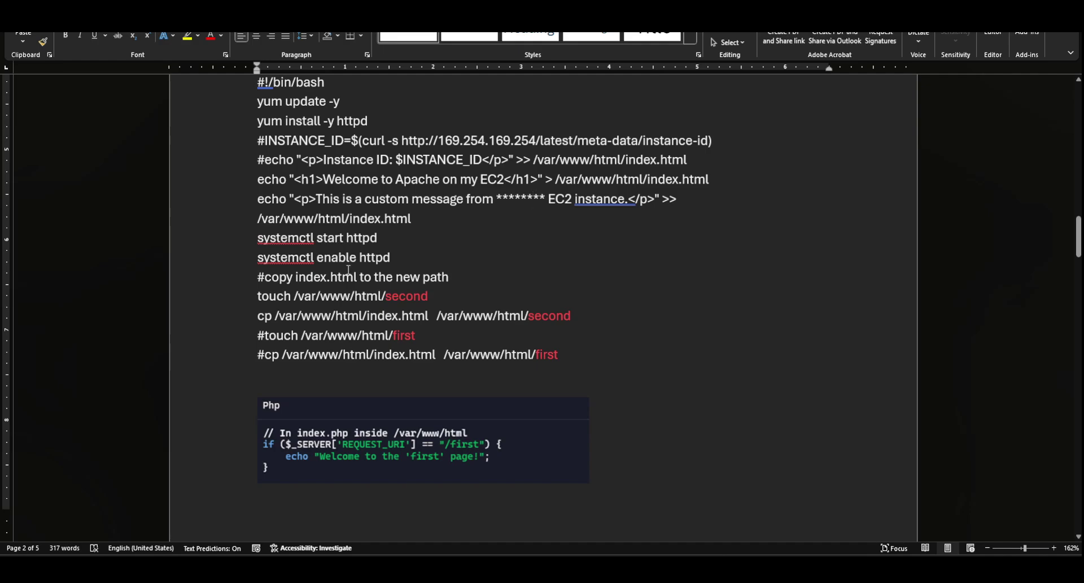
scroll(348, 270, "down", 1)
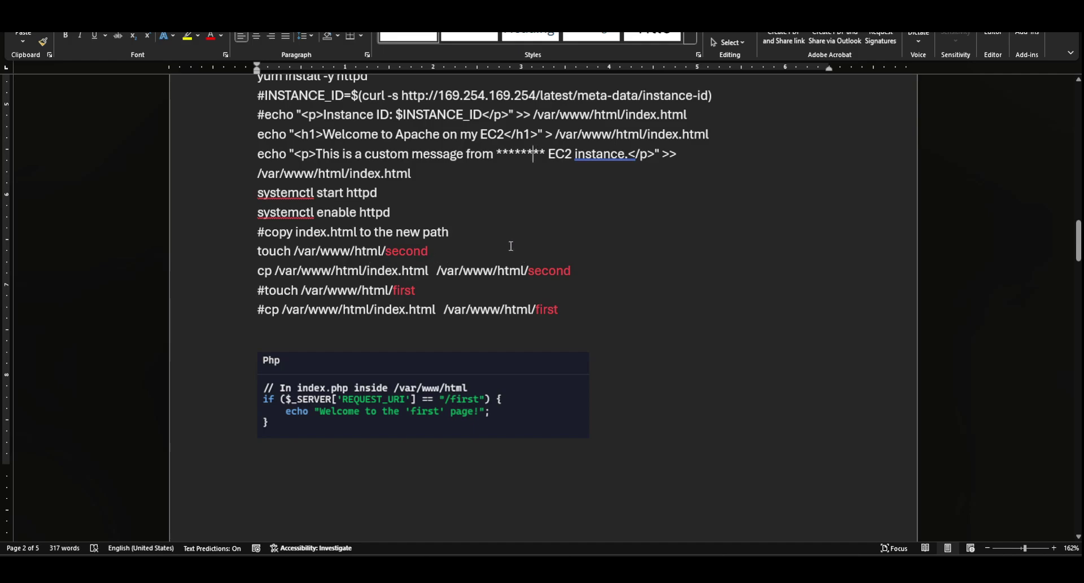
scroll(511, 247, "up", 1)
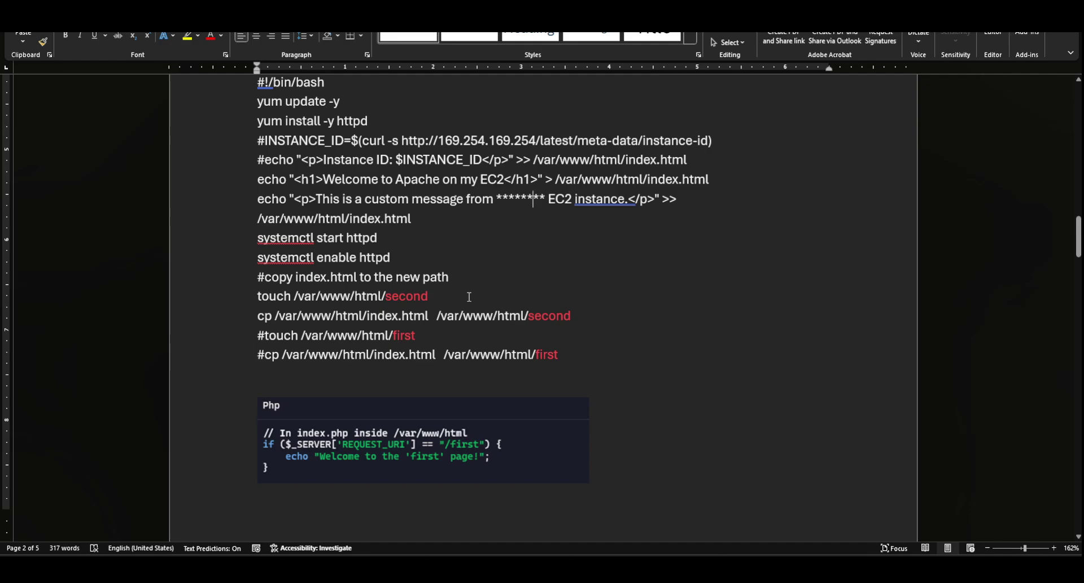
Examine the script's touch and cp lines that copy index.html to the second and first paths.
left_click_drag(435, 315, 383, 316)
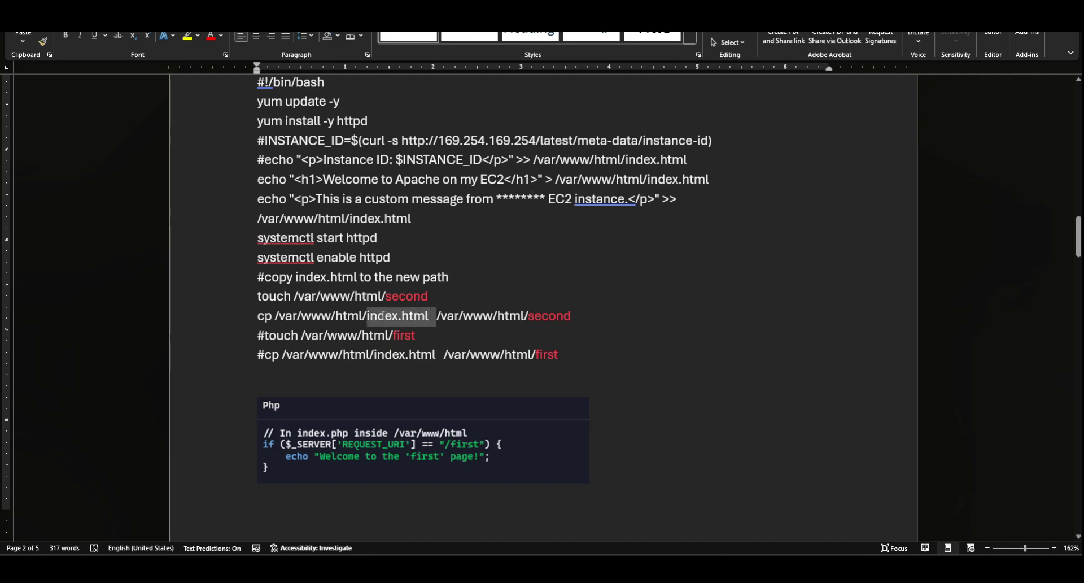
left_click(413, 315)
left_click_drag(429, 316, 367, 316)
left_click(393, 317)
left_click_drag(435, 316, 368, 315)
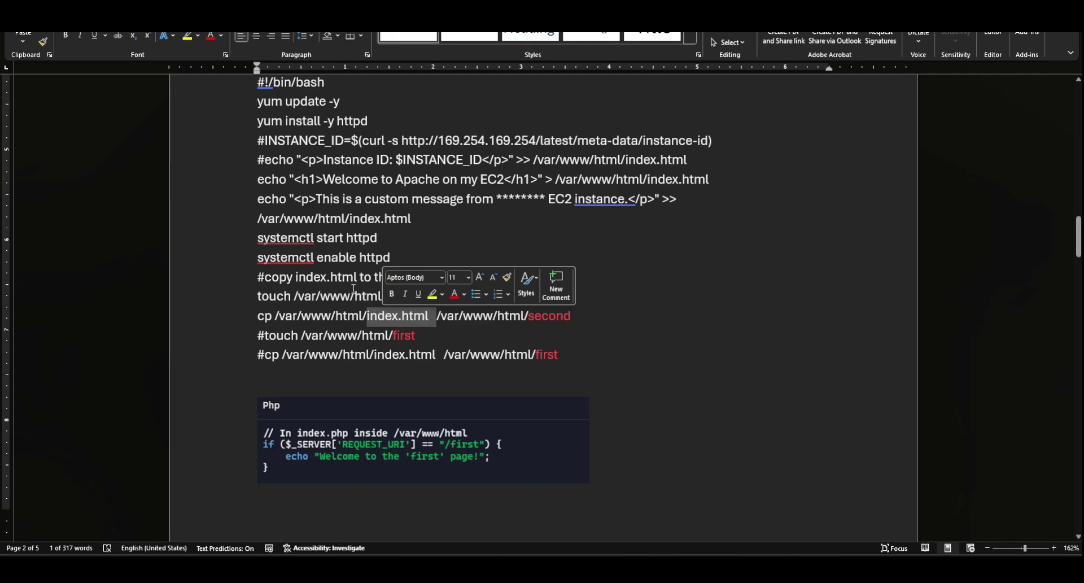
left_click(376, 315)
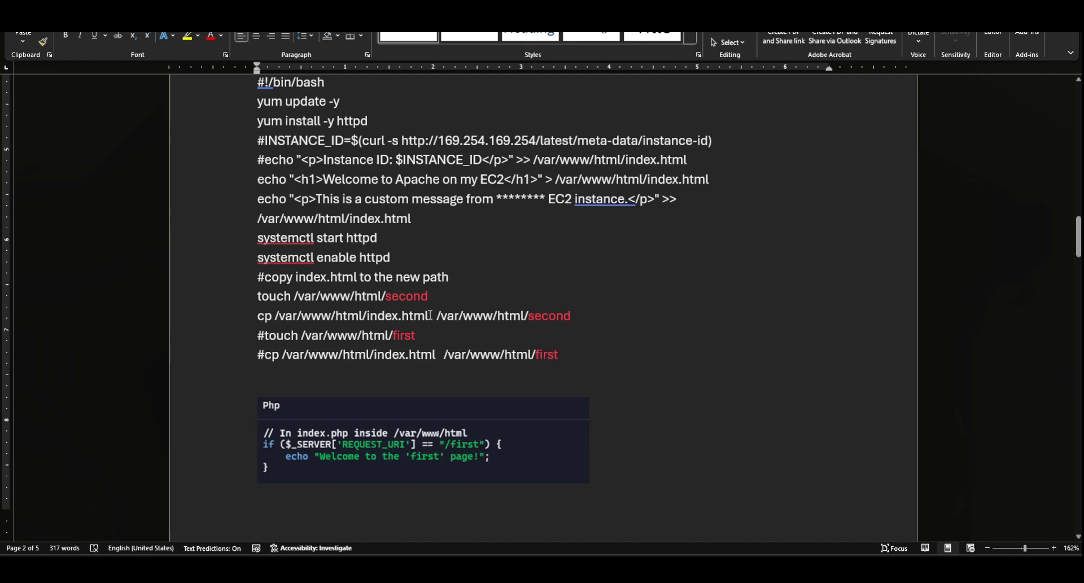
double_click(424, 316)
left_click_drag(390, 312, 276, 317)
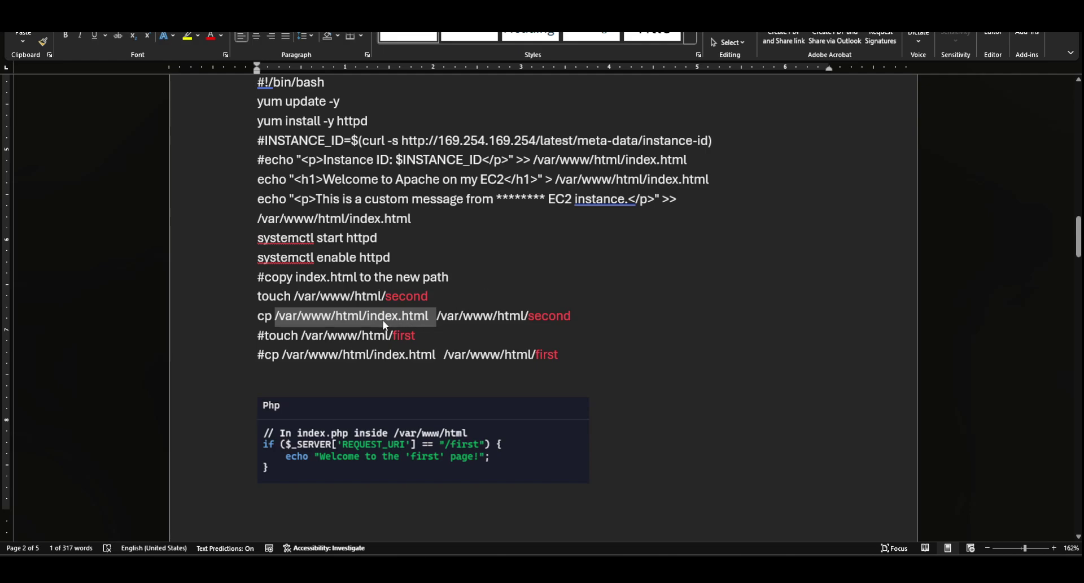
left_click(420, 323)
left_click_drag(429, 296, 386, 292)
left_click_drag(437, 318, 561, 327)
left_click(589, 335)
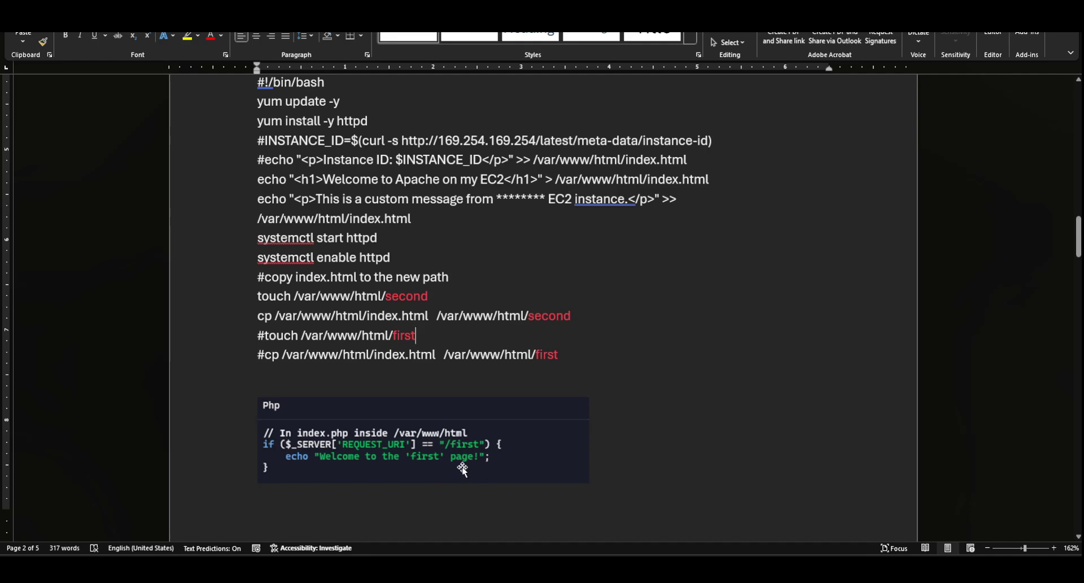
scroll(418, 440, "up", 3)
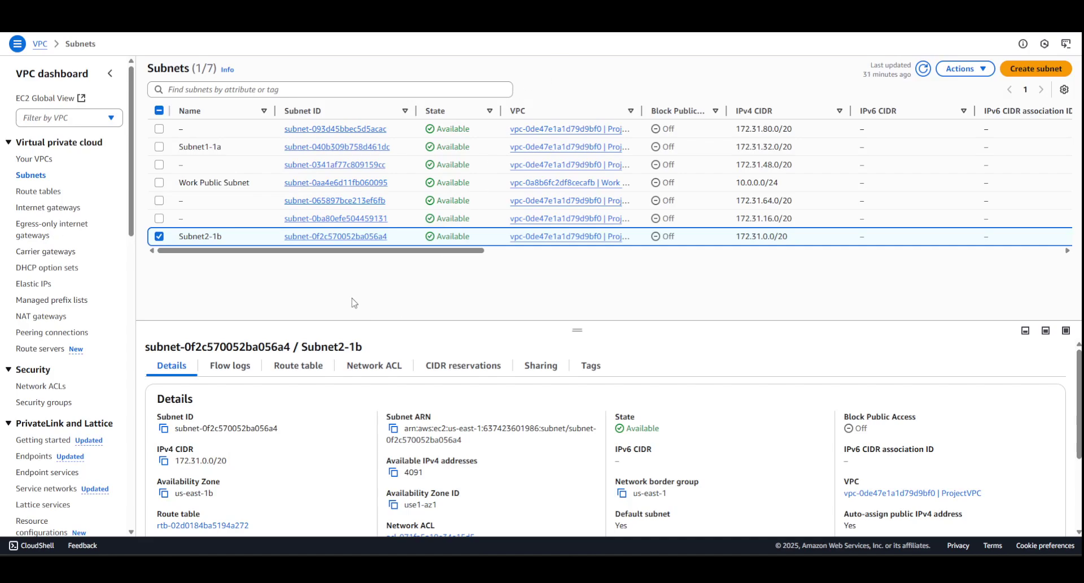
Review ProjectVPC's IPv4 CIDR and the CIDR blocks and availability zones of Subnet1-1a and Subnet2-1b.
left_click(52, 163)
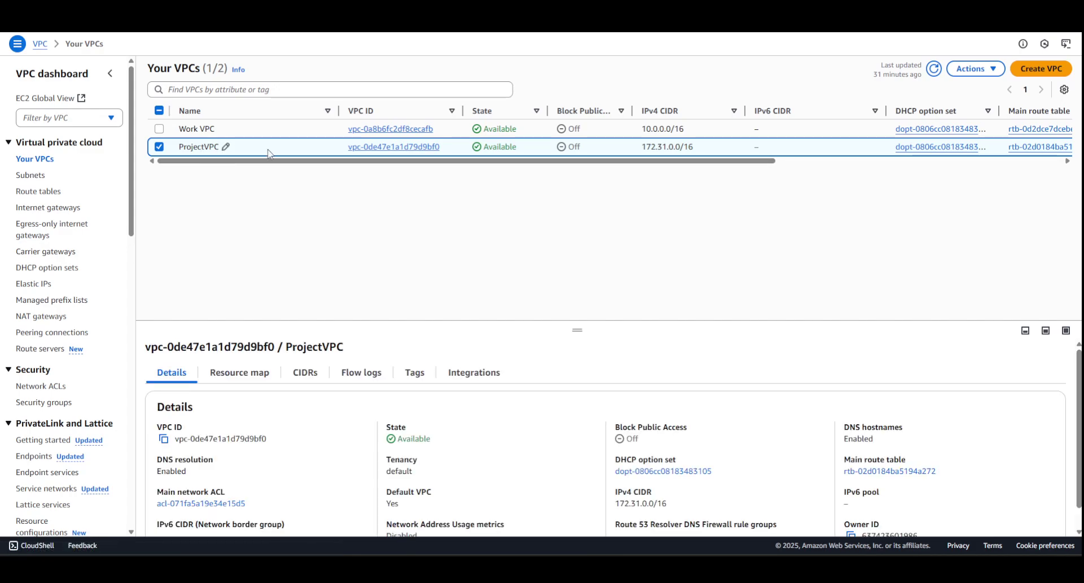
left_click_drag(641, 146, 726, 154)
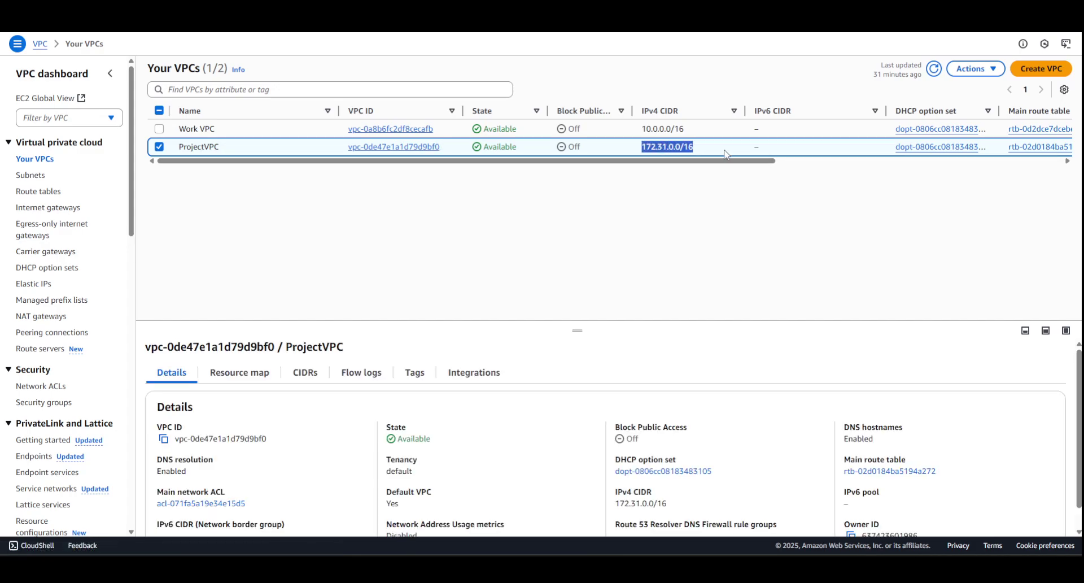
left_click(32, 175)
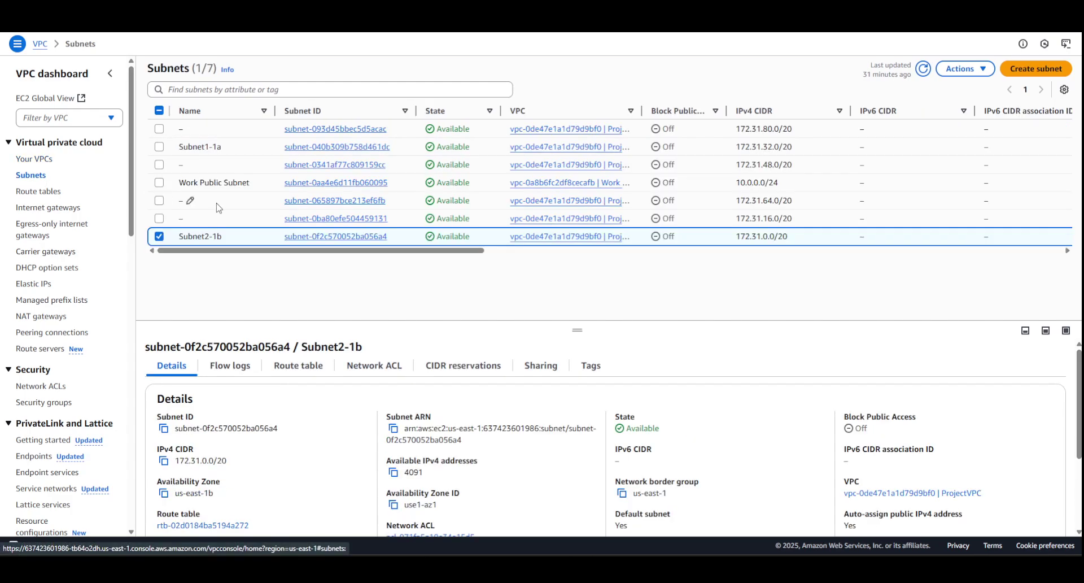
left_click(204, 147)
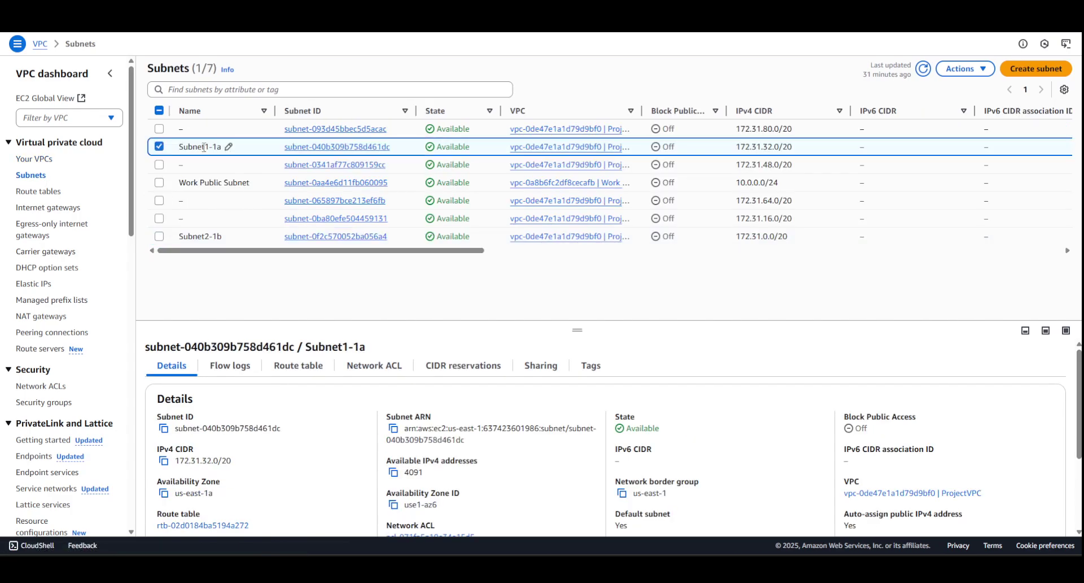
left_click_drag(473, 251, 610, 265)
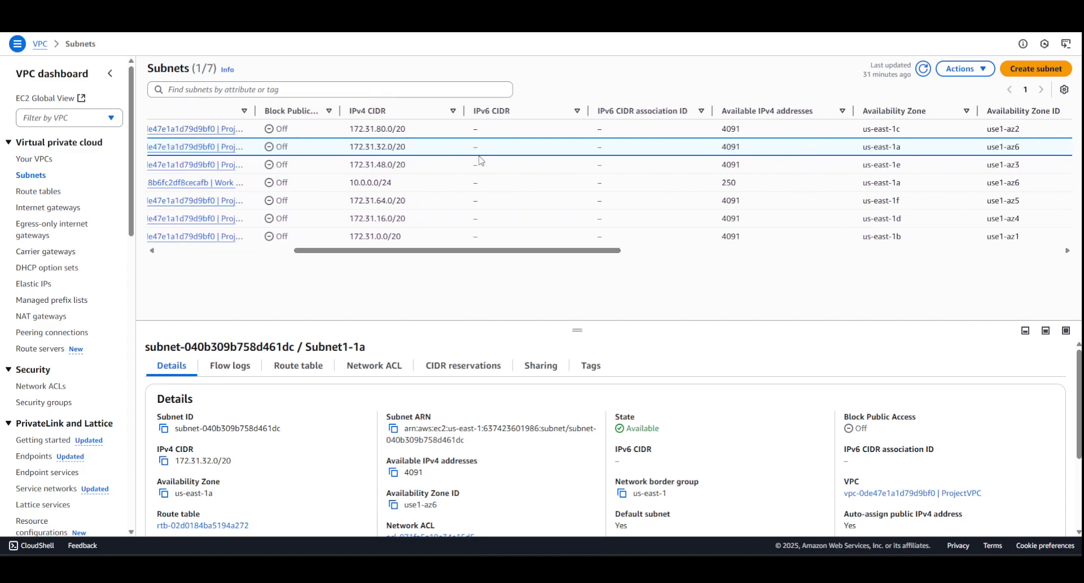
left_click_drag(410, 149, 349, 148)
left_click_drag(431, 253, 208, 258)
left_click(236, 241)
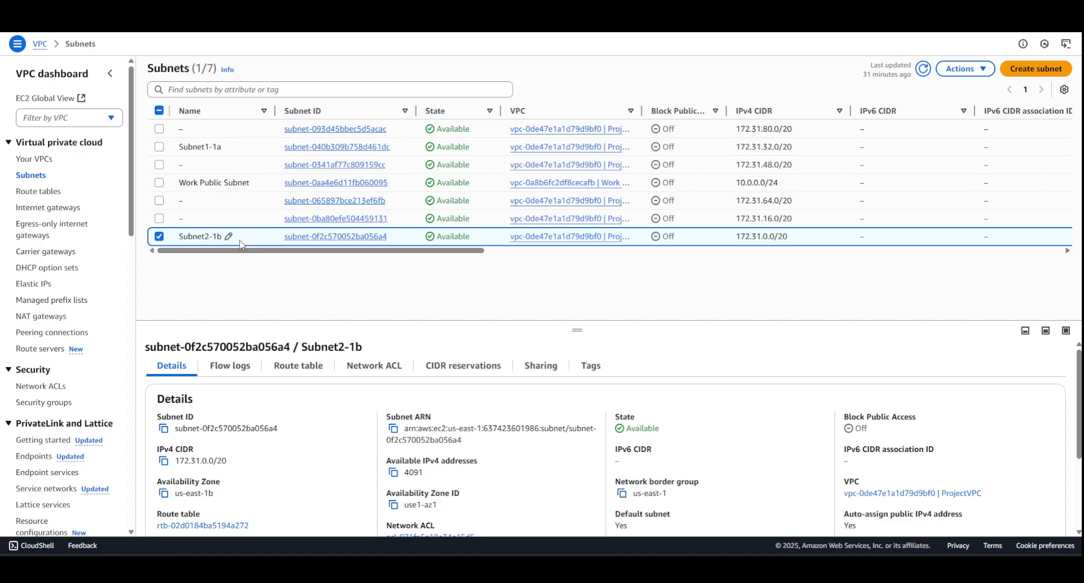
left_click_drag(439, 254, 257, 186)
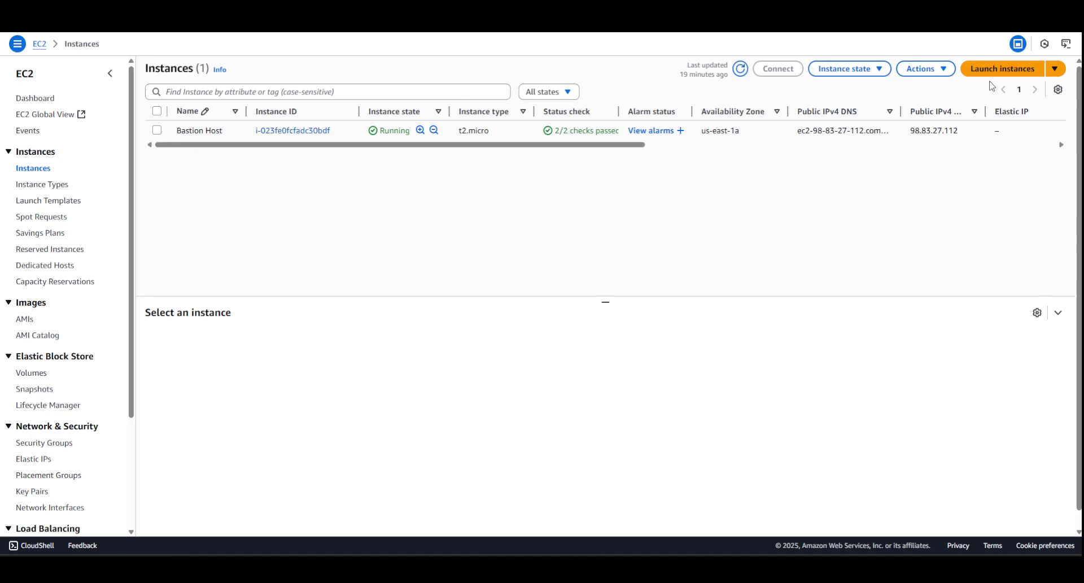
Start launching a new EC2 instance and name it instance1.
left_click(995, 73)
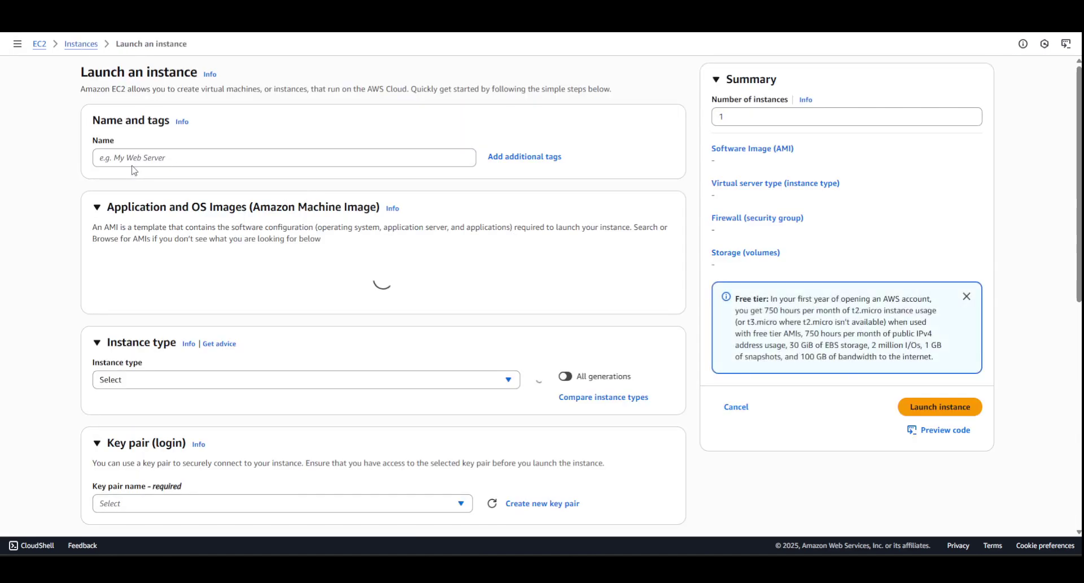
left_click(133, 159)
type("i")
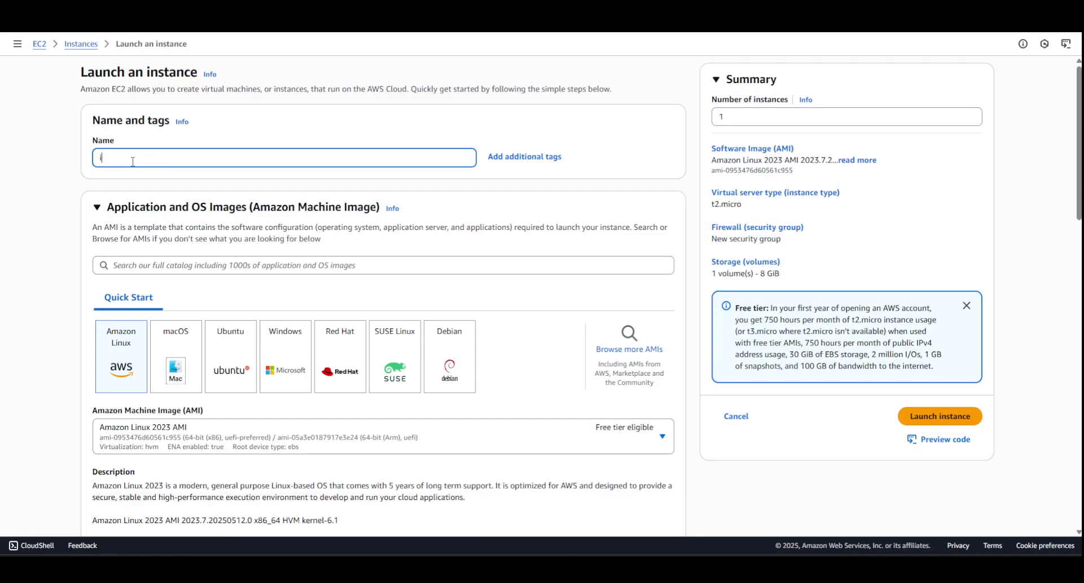
type("nstance")
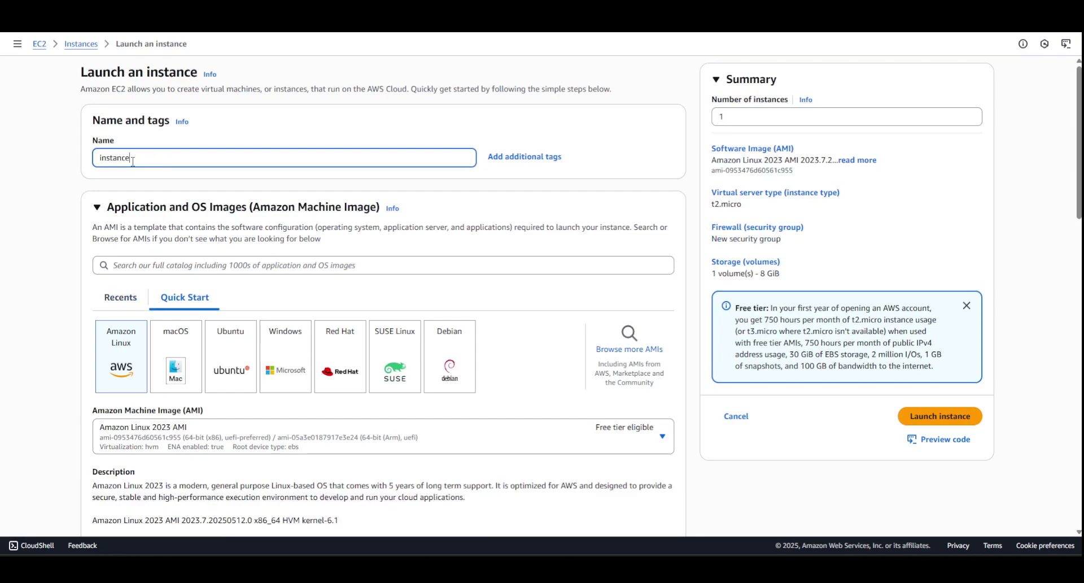
type("1")
Choose vockey as the key pair for the new instance.
scroll(130, 169, "down", 4)
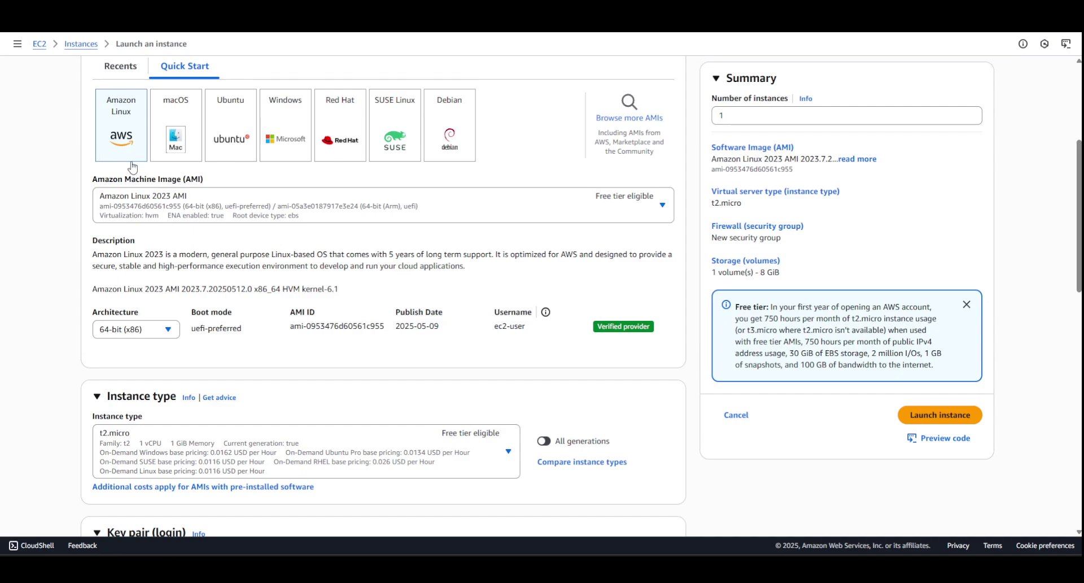
scroll(133, 167, "down", 6)
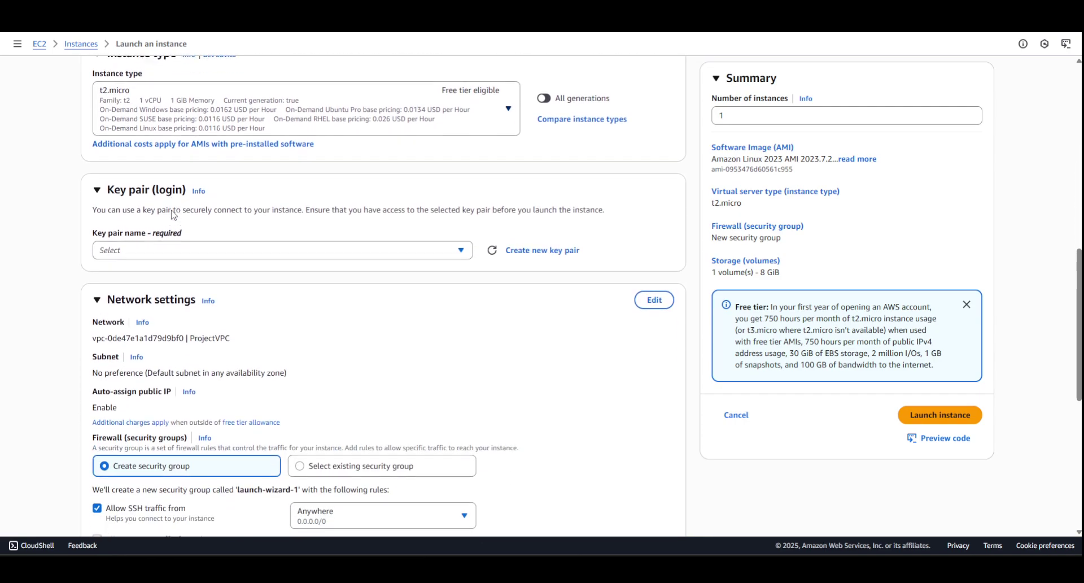
scroll(174, 215, "down", 1)
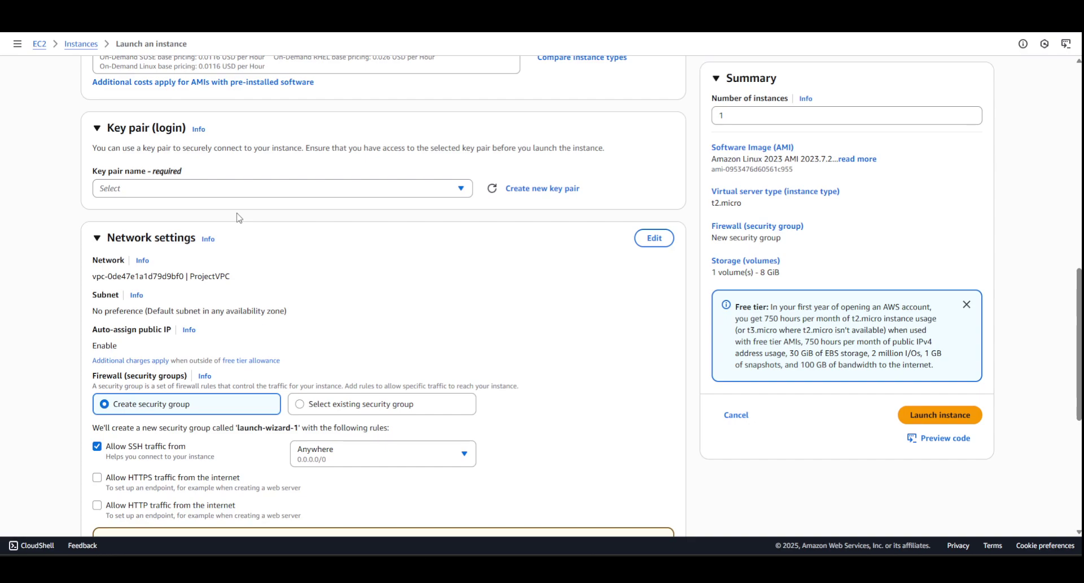
left_click(176, 192)
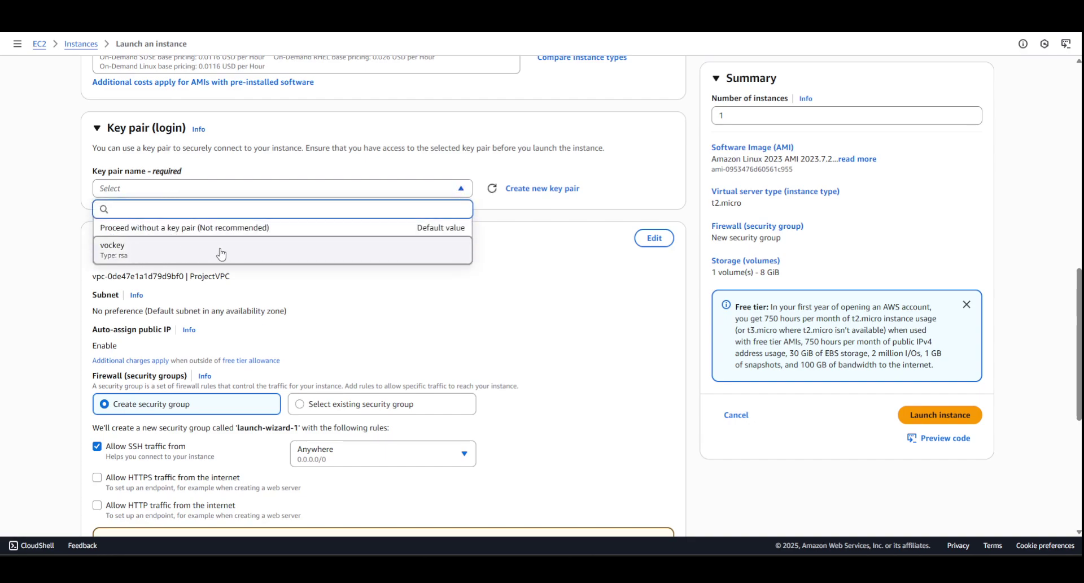
left_click(221, 255)
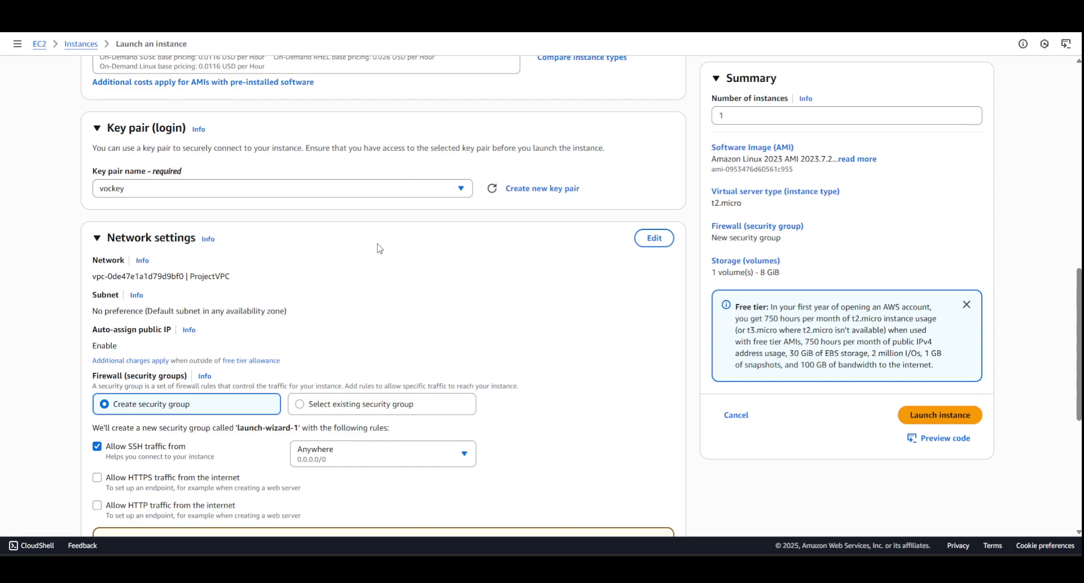
Edit the network settings, keeping ProjectVPC as the VPC and choosing Subnet1-1a as the subnet.
left_click(653, 242)
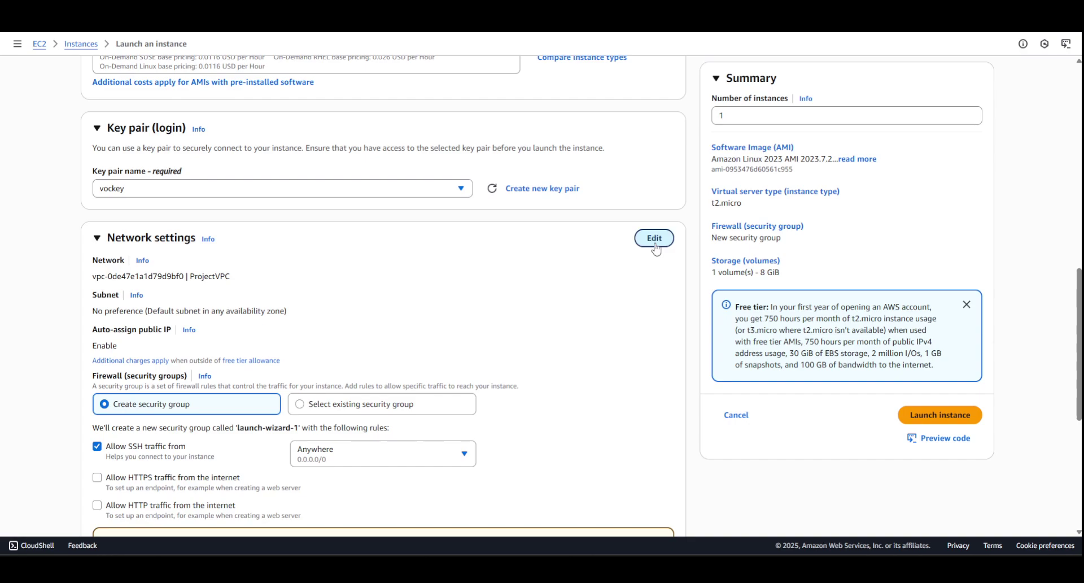
scroll(615, 284, "down", 2)
scroll(614, 284, "down", 1)
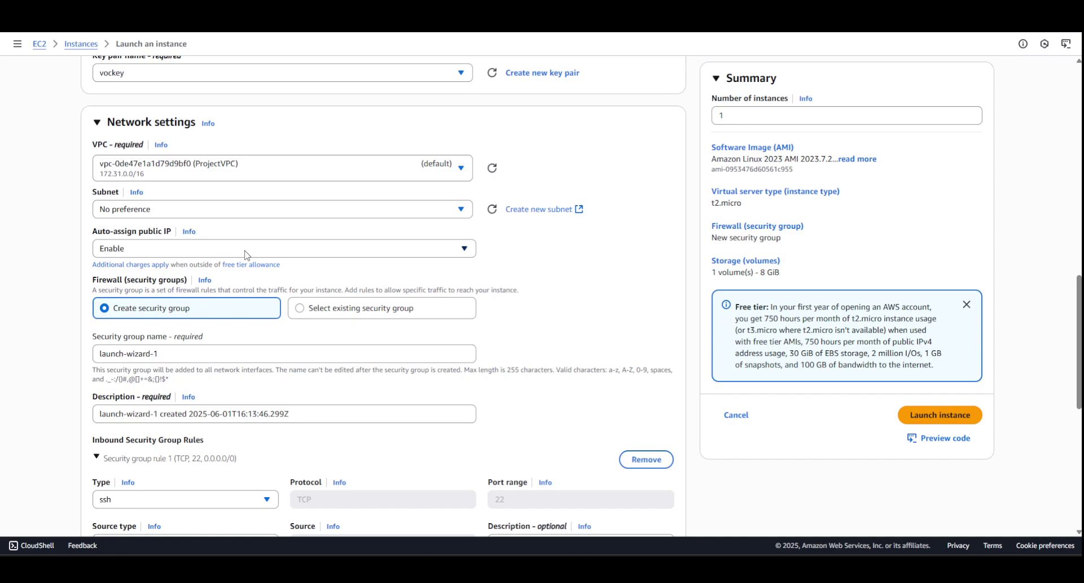
left_click(429, 171)
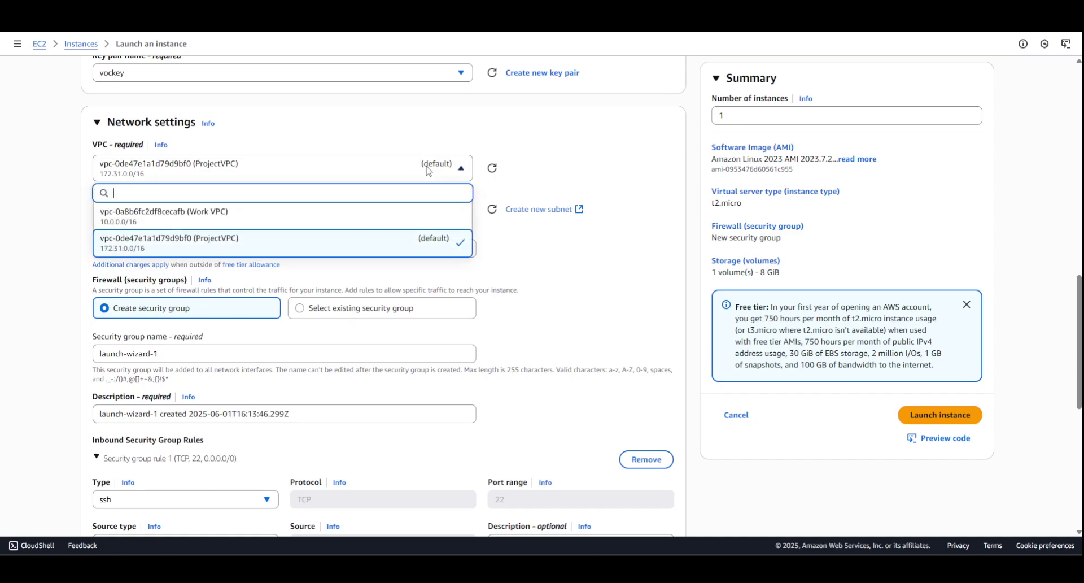
left_click(232, 172)
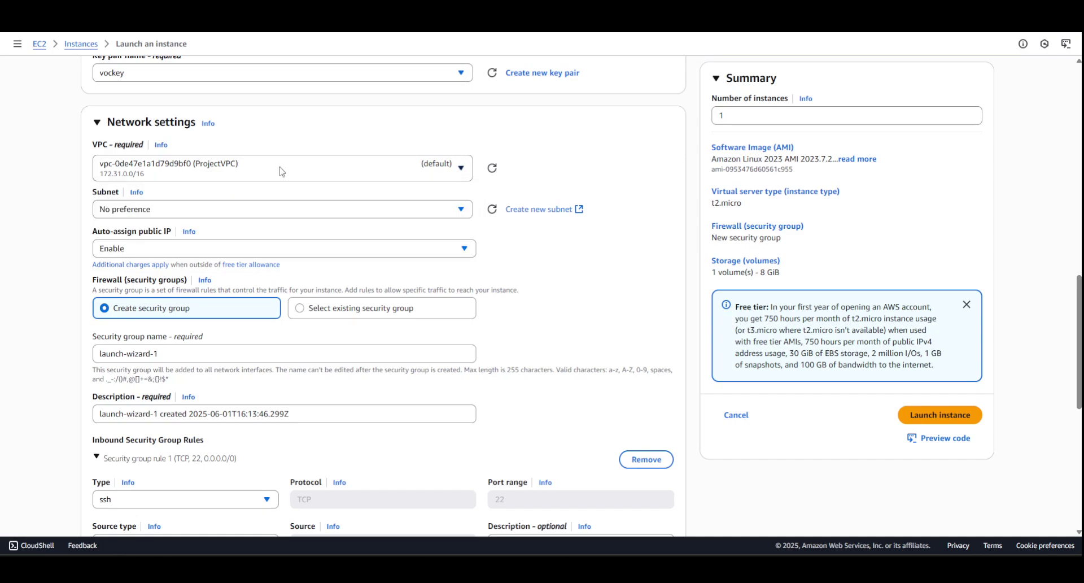
left_click(164, 210)
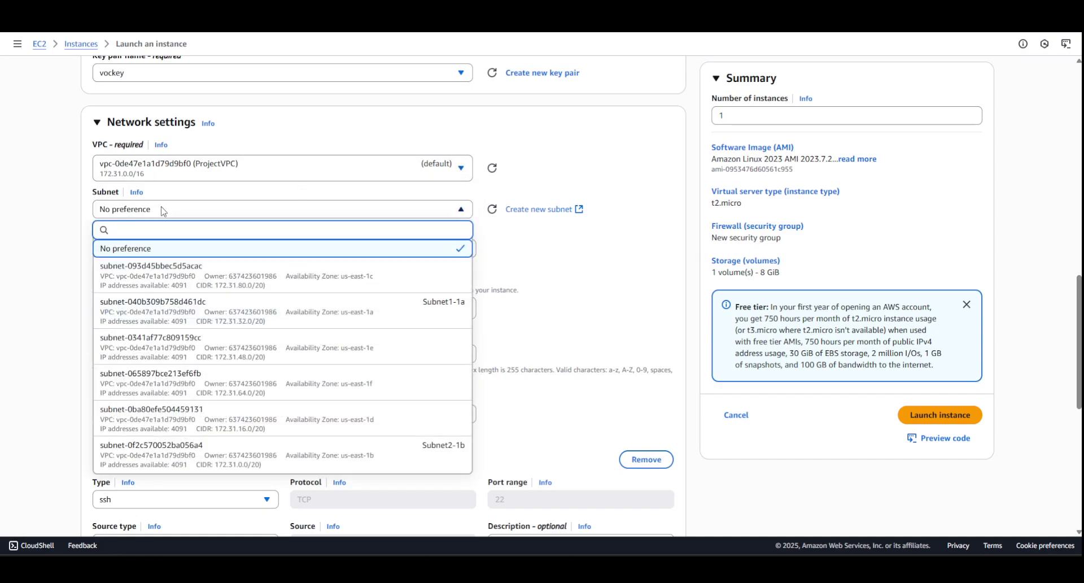
left_click(426, 317)
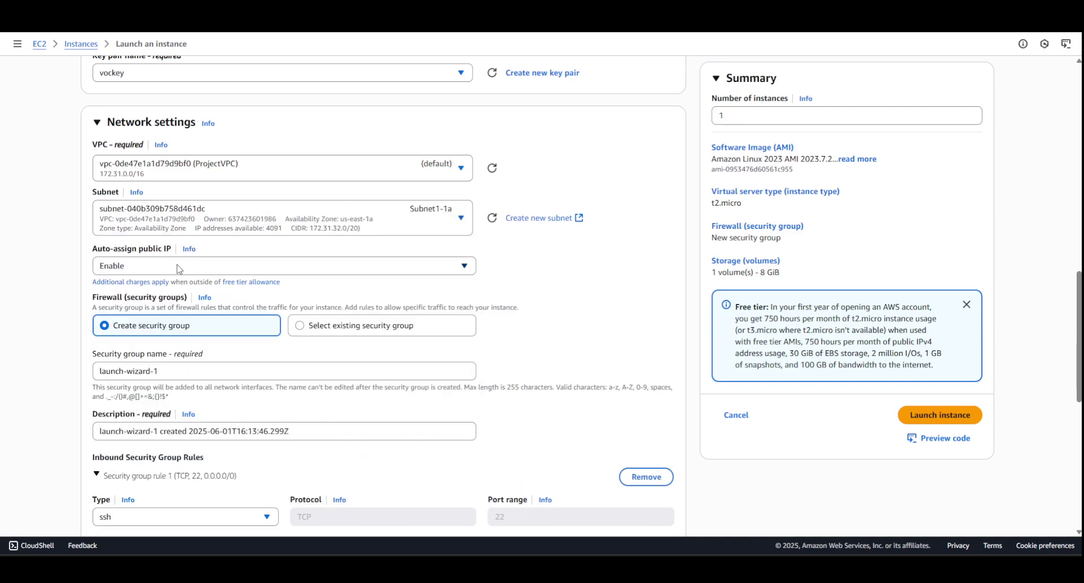
Add an inbound HTTP rule with source 0.0.0.0/0 to instance1's new security group.
scroll(179, 269, "down", 6)
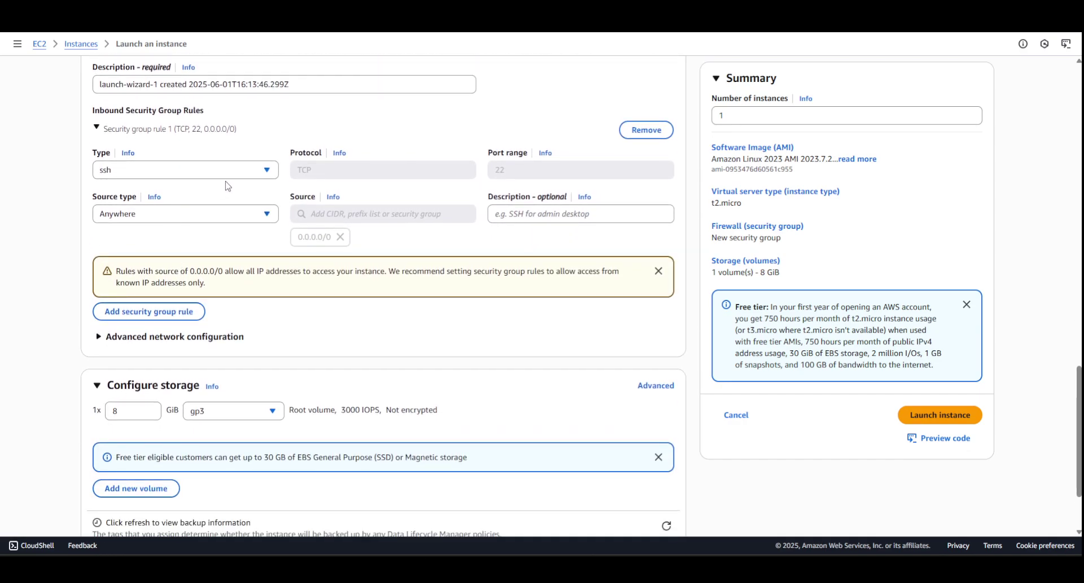
scroll(226, 186, "down", 1)
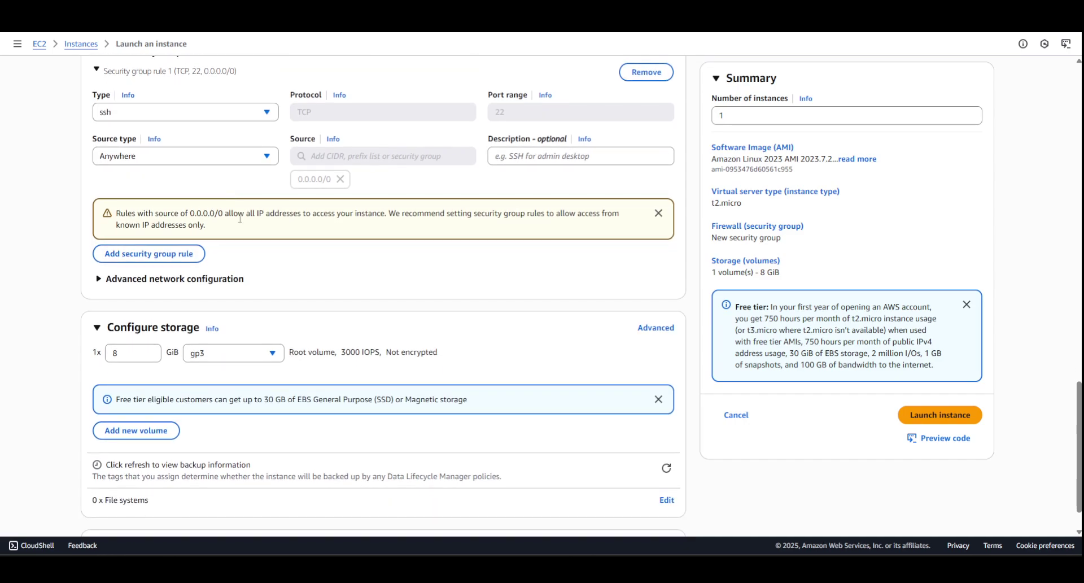
left_click(176, 254)
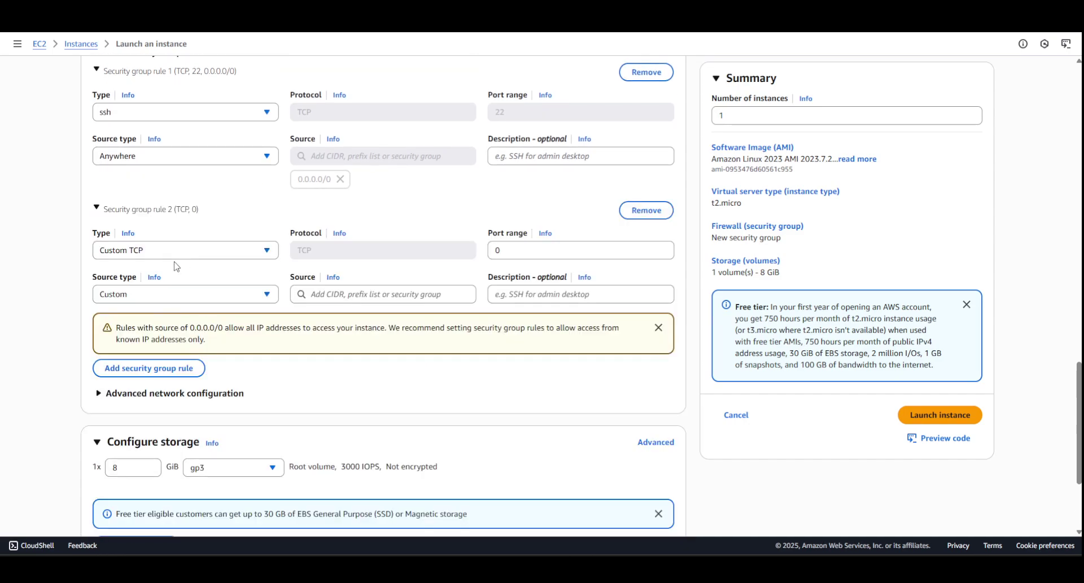
left_click(175, 252)
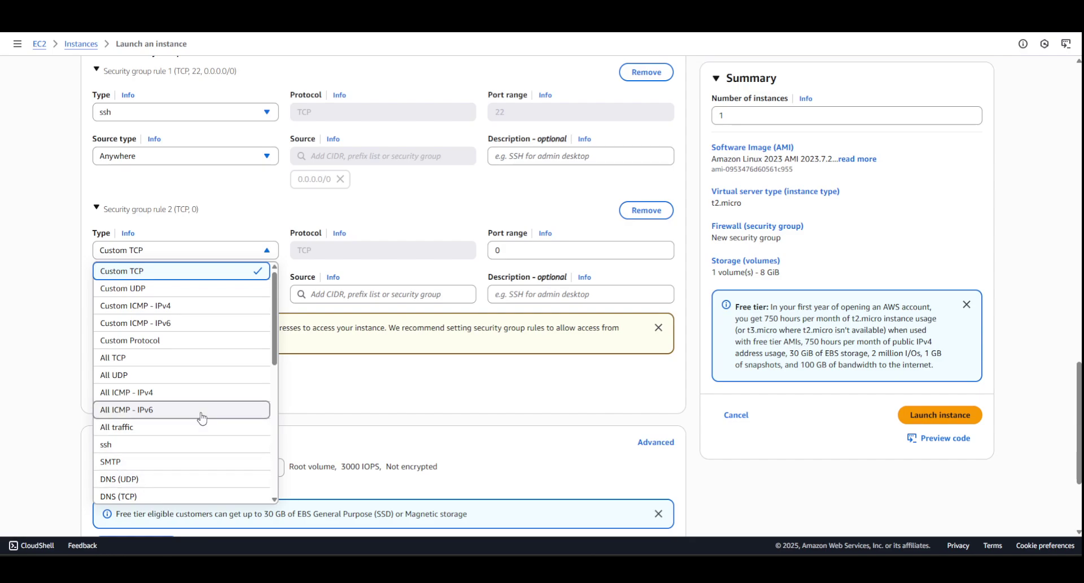
scroll(200, 416, "down", 3)
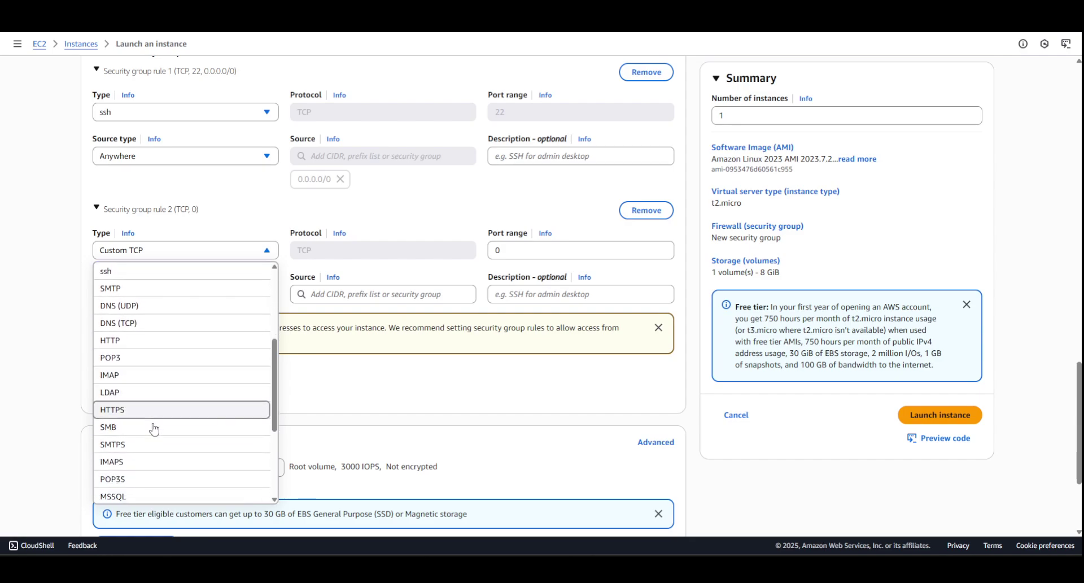
scroll(152, 452, "down", 3)
scroll(170, 449, "up", 3)
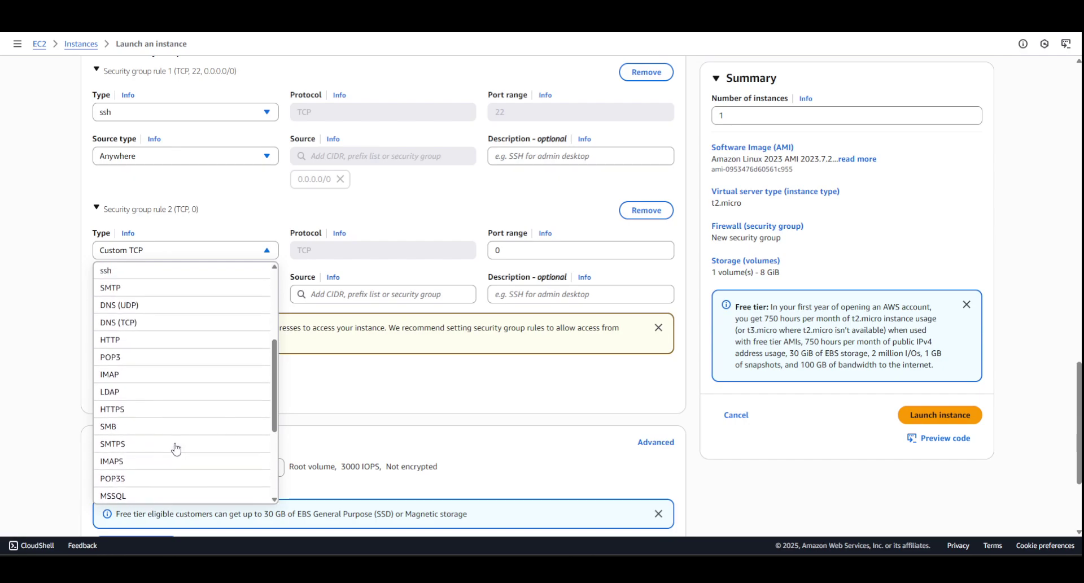
left_click(153, 350)
left_click(327, 294)
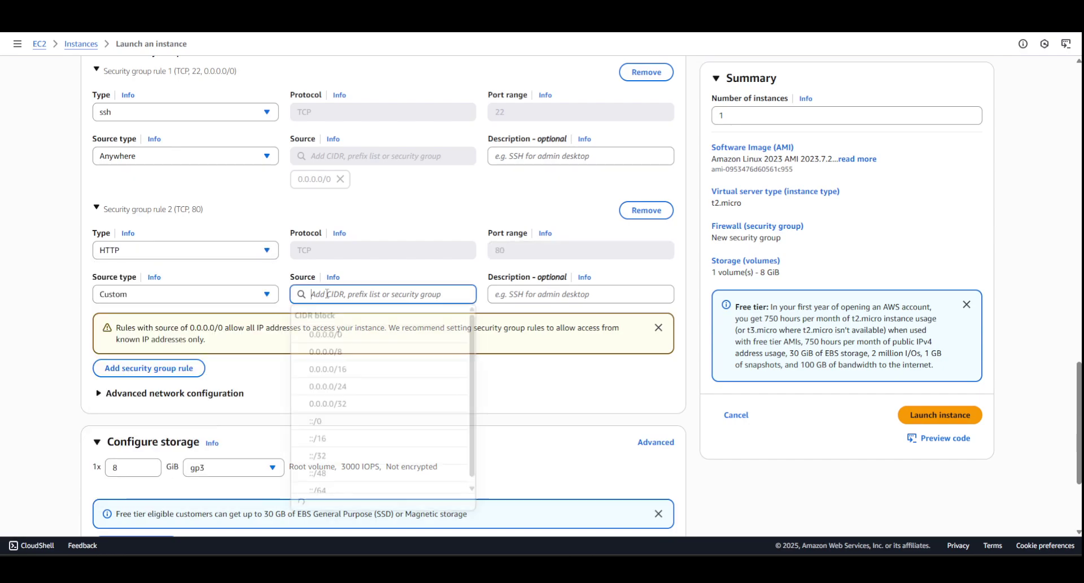
left_click(408, 336)
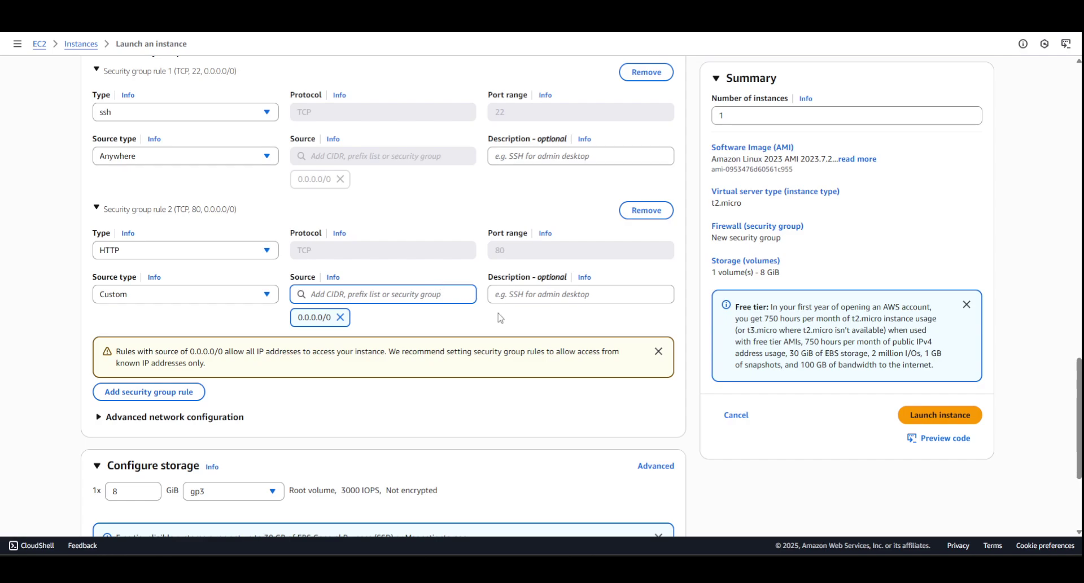
Open the advanced details and insert the prepared Apache installation bash script as instance1's user data.
scroll(459, 309, "down", 1)
scroll(459, 309, "down", 3)
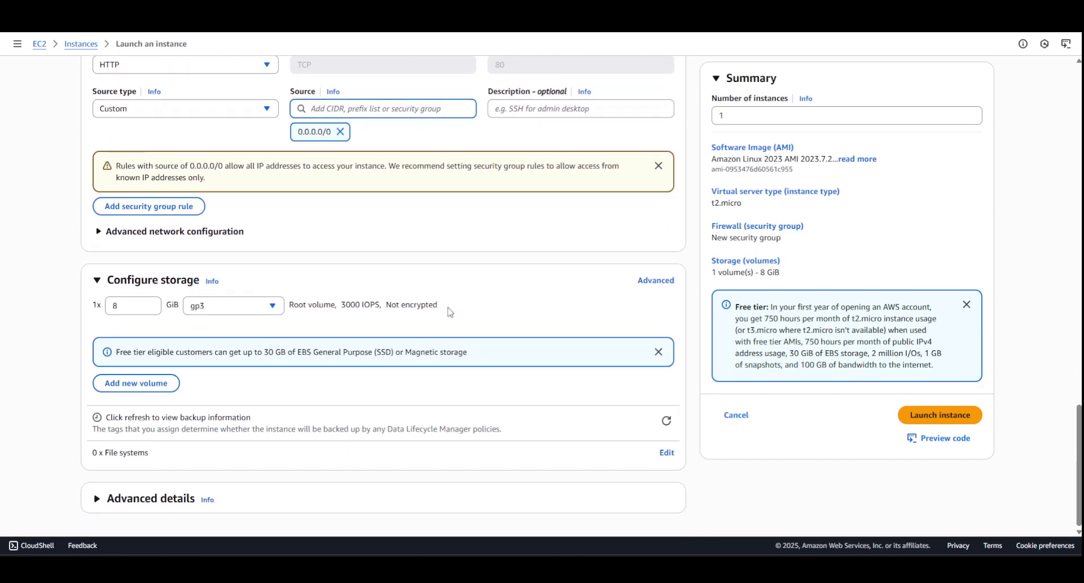
left_click(153, 499)
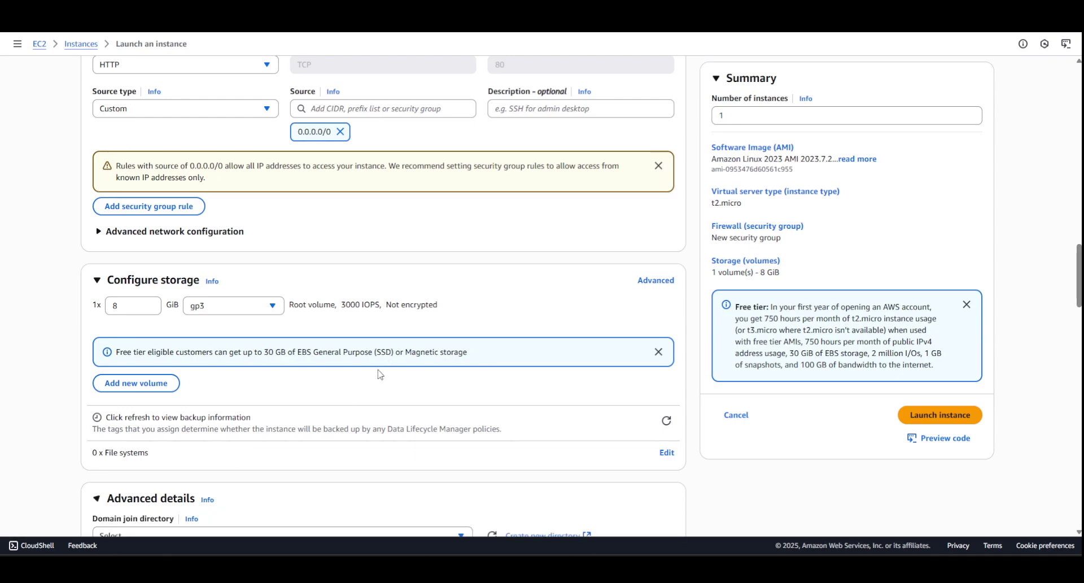
scroll(392, 363, "down", 15)
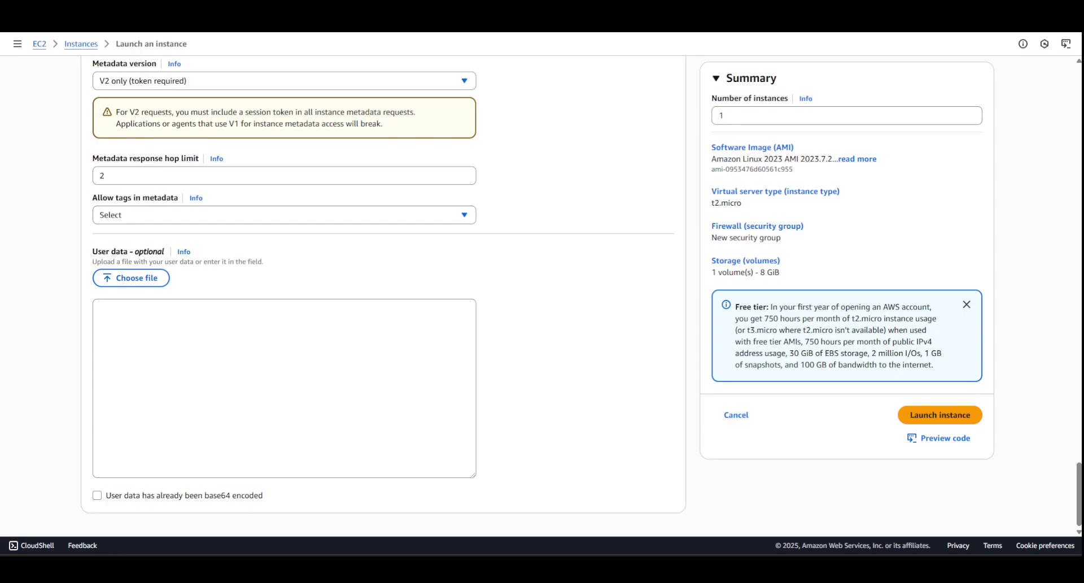
left_click(105, 310)
type("#!/bin/bash yum update -y yum install -y httpd #INSTANCE_ID=$(curl -s http://169.254.169.254/latest/meta-data/instance-id) #echo \"<p>Instance ID: $INSTANCE_ID</p>\" >> /var/www/html/index.html echo \"<h1>Welcome to Apache on my EC2</h1>\" > /var/www/html/index.html echo \"<p>This is a custom message from ******** EC2 instance.</p>\" >> /var/www/html/index.html systemctl start httpd systemctl enable httpd #copy index.html to the new path touch /var/www/html/second cp /var/www/html/index.html   /var/www/html/second #touch /var/www/html/first #cp /var/www/html/index.html  /var/www/html/first")
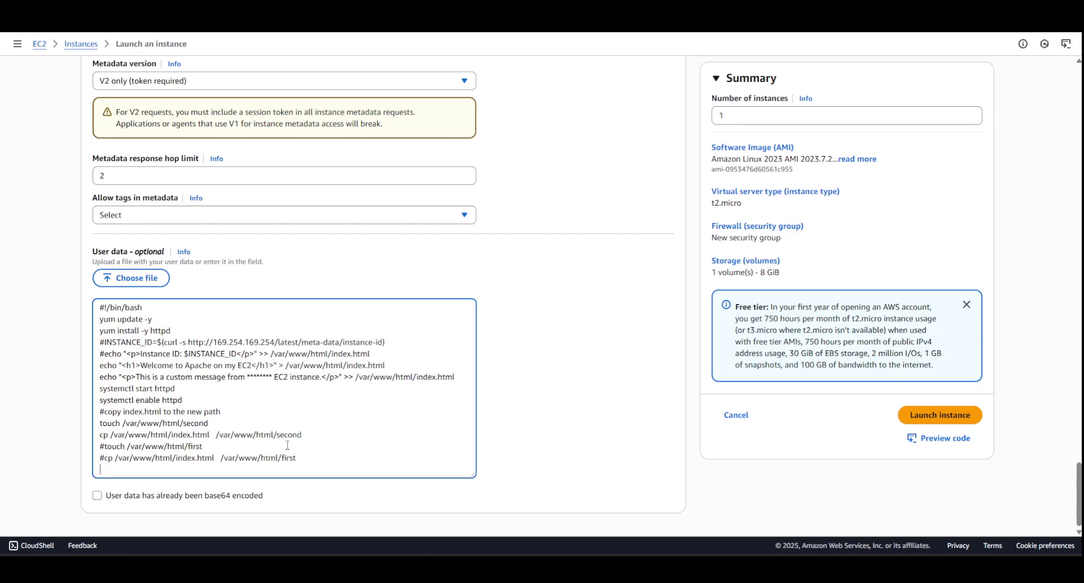
Delete the touch and cp lines for /var/www/html/second in the script and uncomment those for /var/www/html/first.
left_click_drag(309, 437, 100, 428)
key("Delete")
key("Delete")
key("Delete")
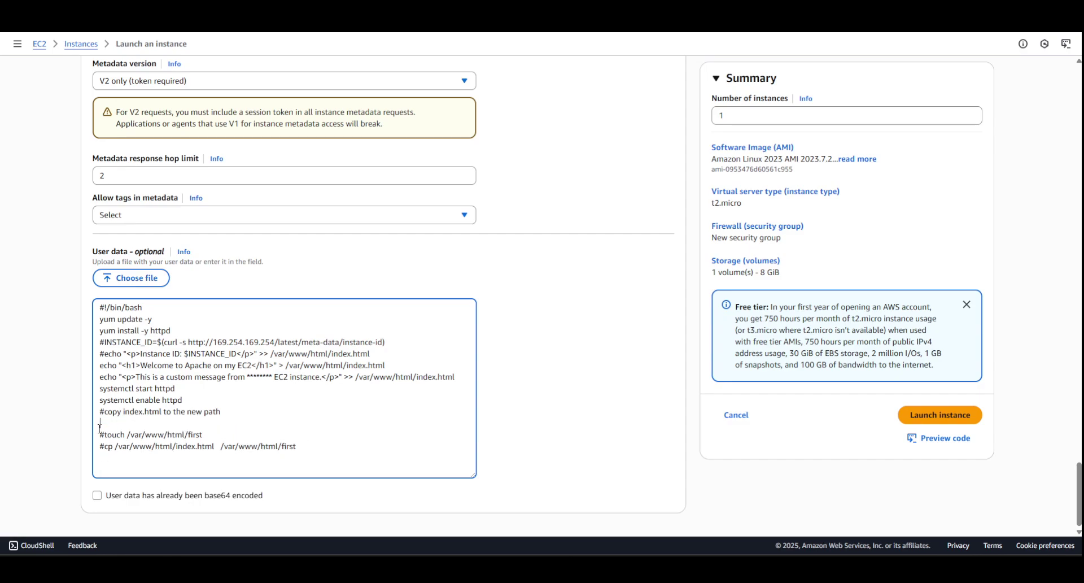
left_click(99, 436)
key("Delete")
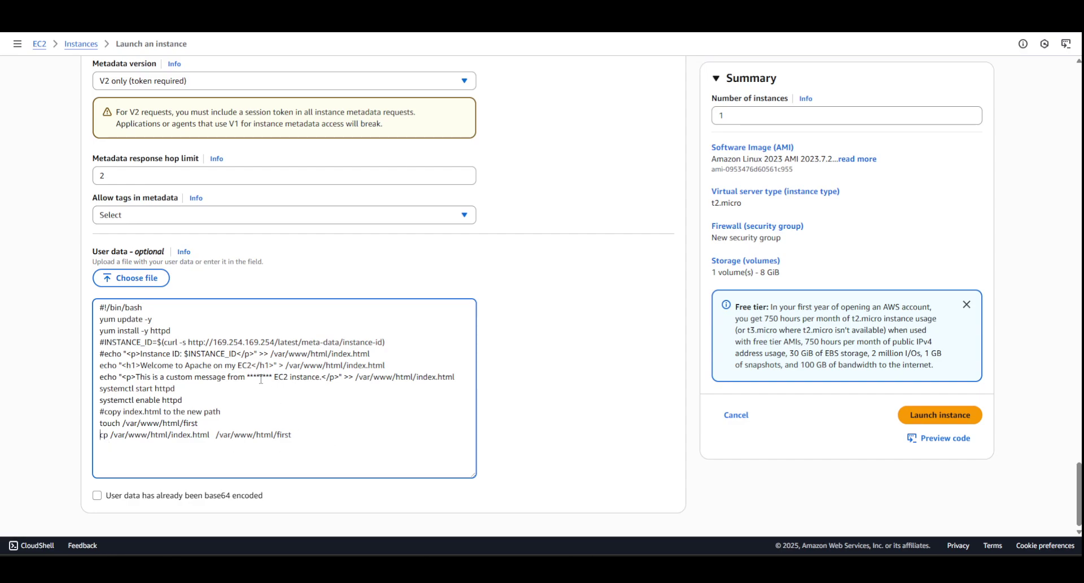
Replace the asterisk placeholder in the script's custom message with instance111.
left_click_drag(273, 376, 248, 377)
type("instance1")
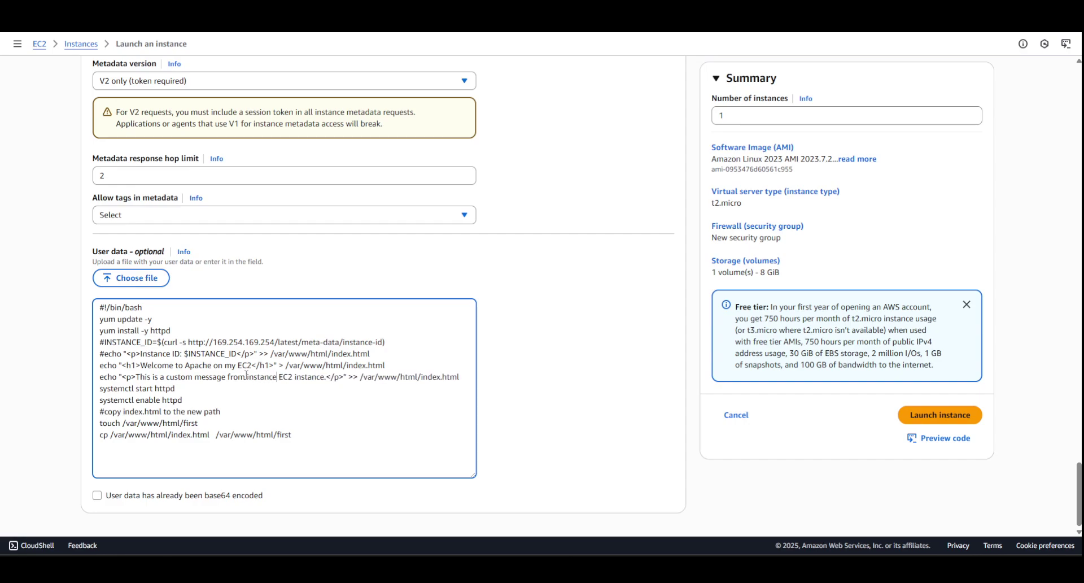
type("11")
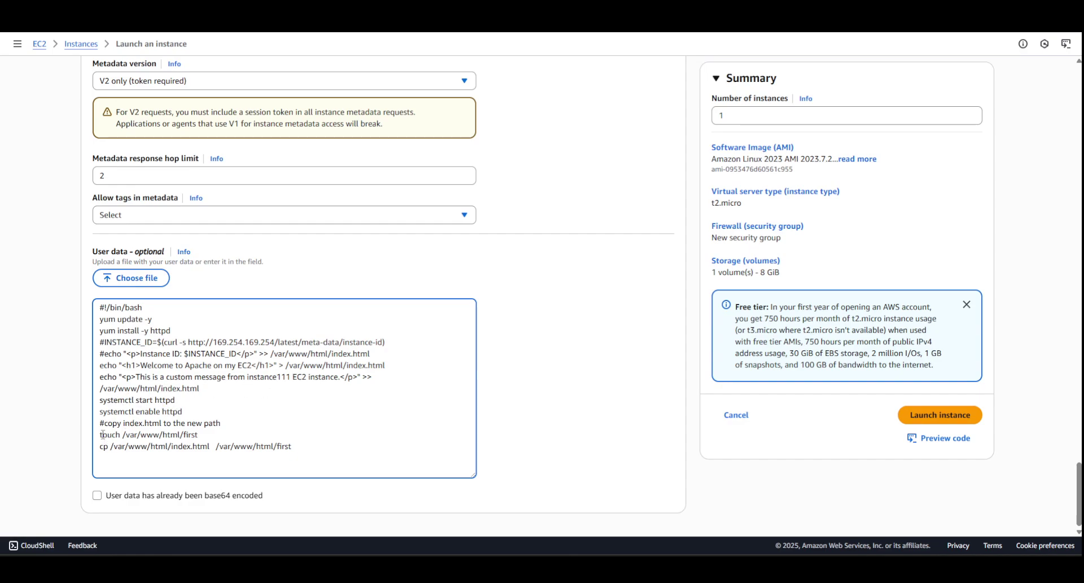
Copy the whole edited user data script and launch instance1.
mouse_move(201, 436)
left_mouse_down()
mouse_move(110, 435)
mouse_move(184, 435)
left_mouse_up()
left_click_drag(327, 456, 95, 306)
right_click(137, 337)
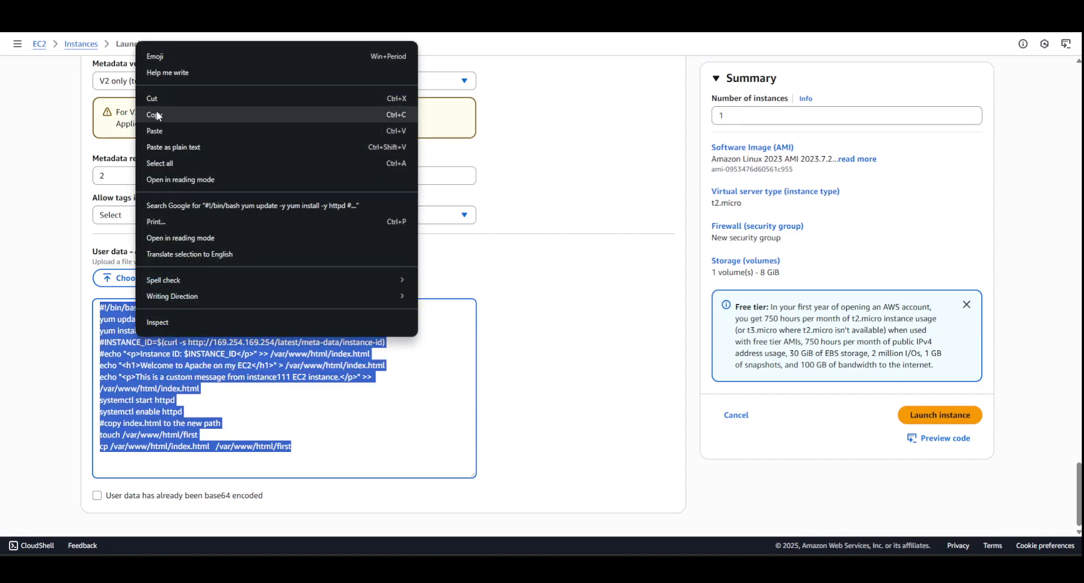
left_click(157, 115)
left_click(469, 404)
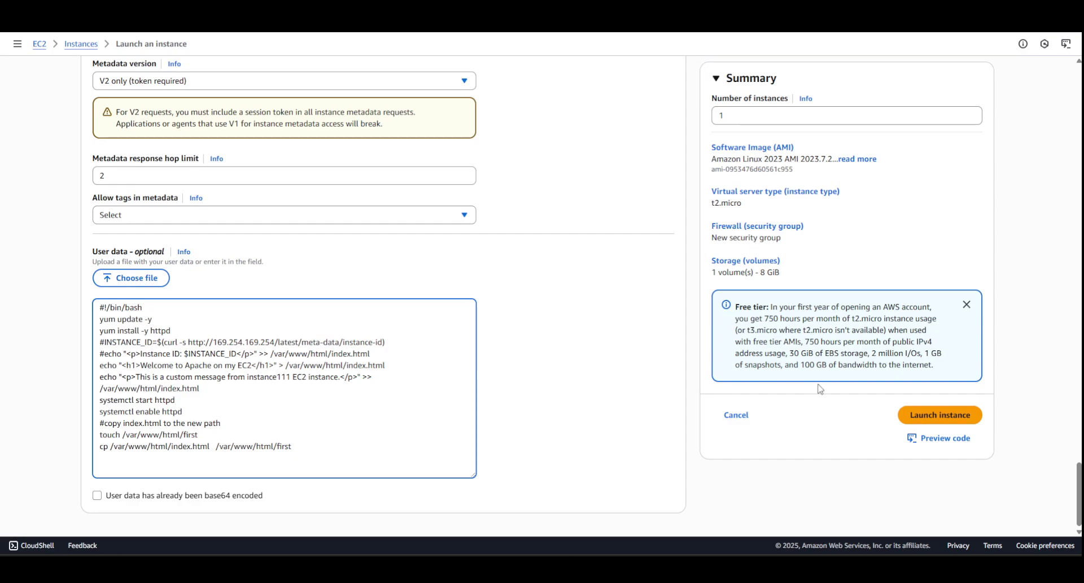
left_click(922, 419)
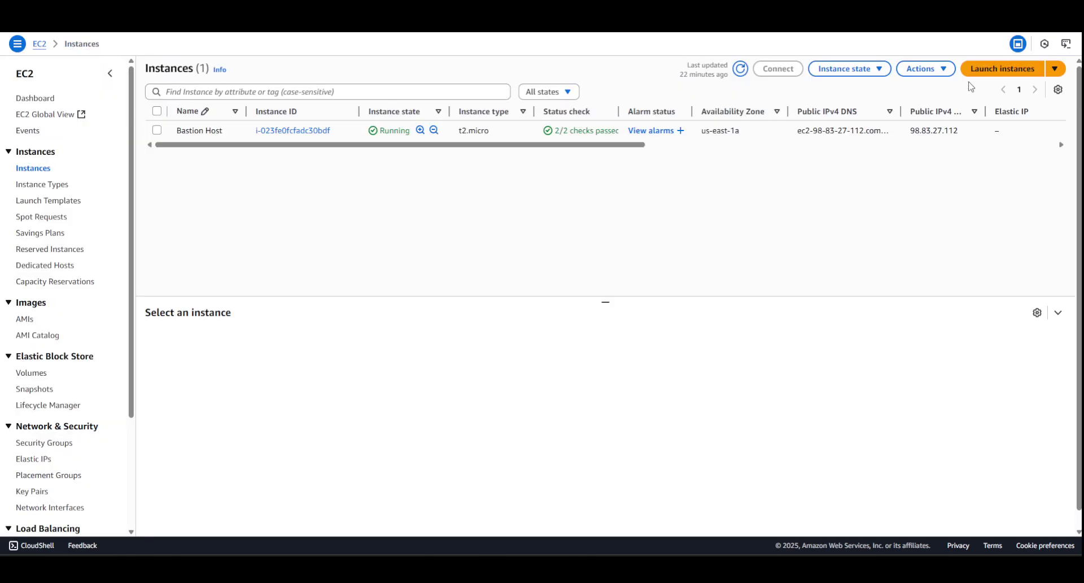
Start launching another EC2 instance from the Instances list and name it instance2.
left_click(997, 70)
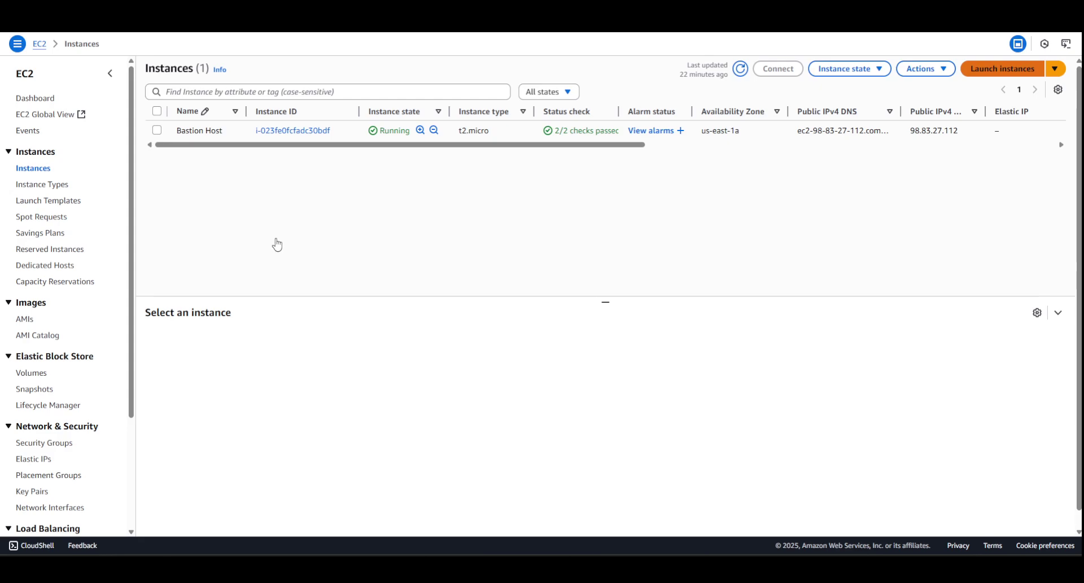
left_click(182, 163)
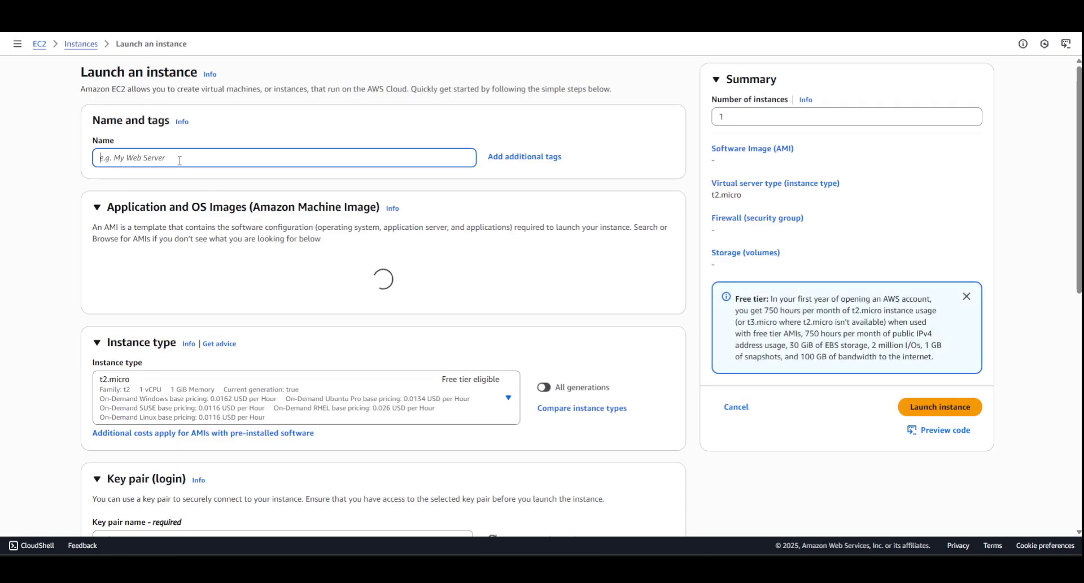
type("instance")
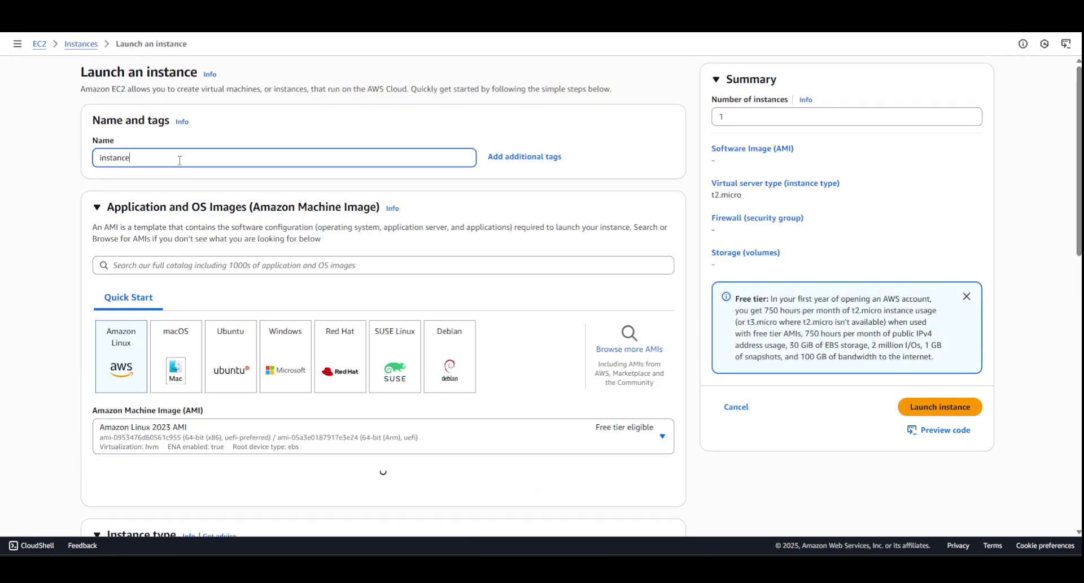
type("2")
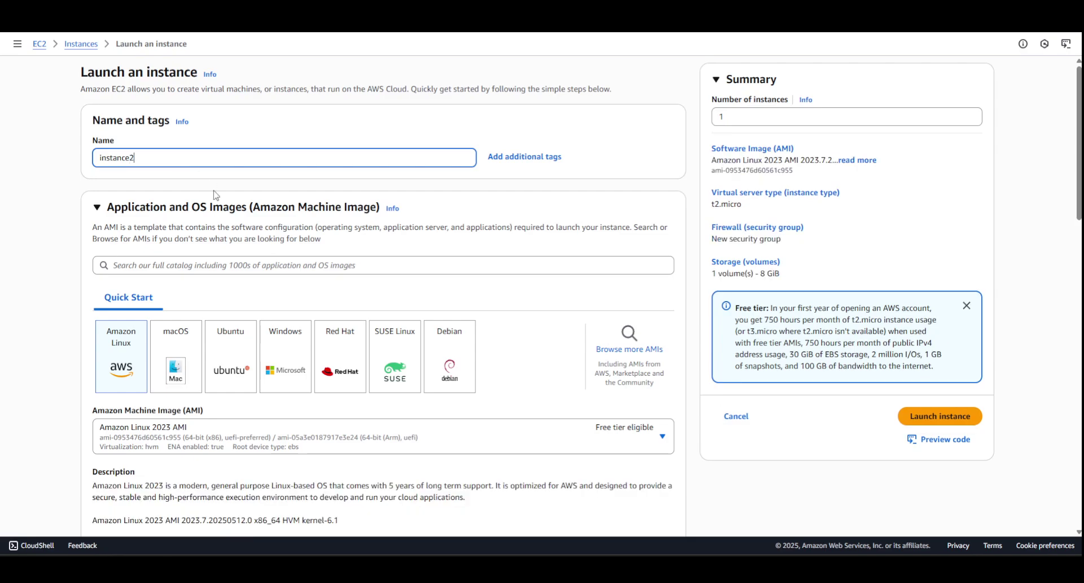
Choose vockey as the key pair for instance2.
scroll(214, 195, "down", 10)
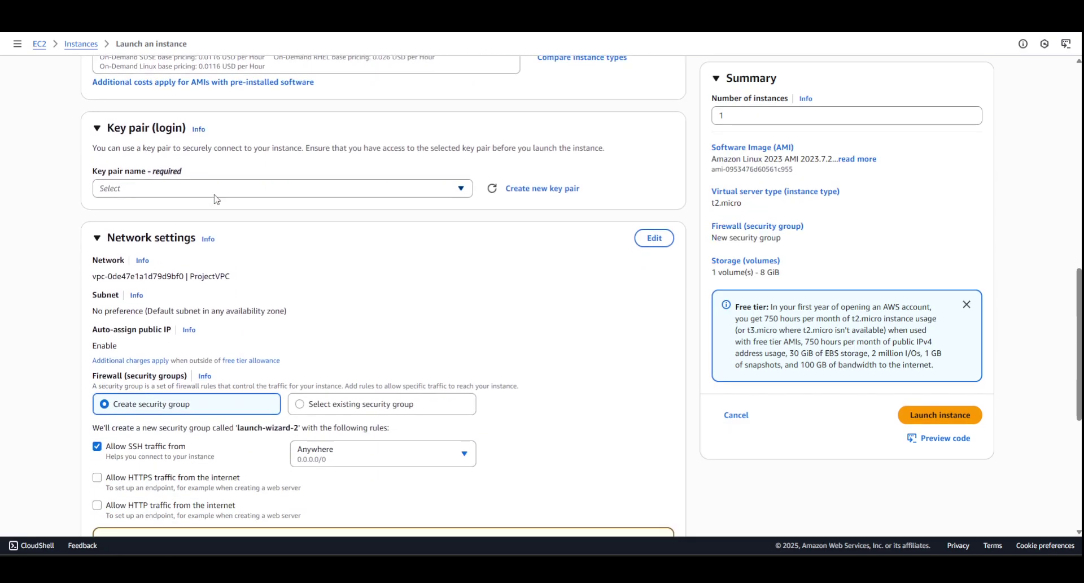
left_click(192, 192)
left_click(164, 247)
Edit instance2's network settings, keeping ProjectVPC as the VPC and choosing Subnet2-1b as the subnet.
scroll(312, 261, "down", 2)
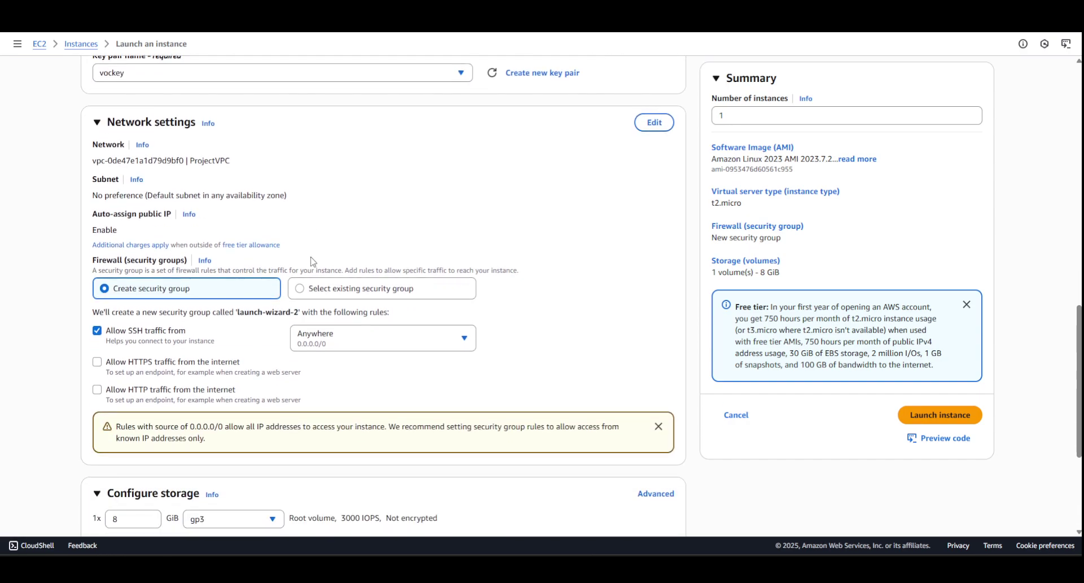
left_click(661, 129)
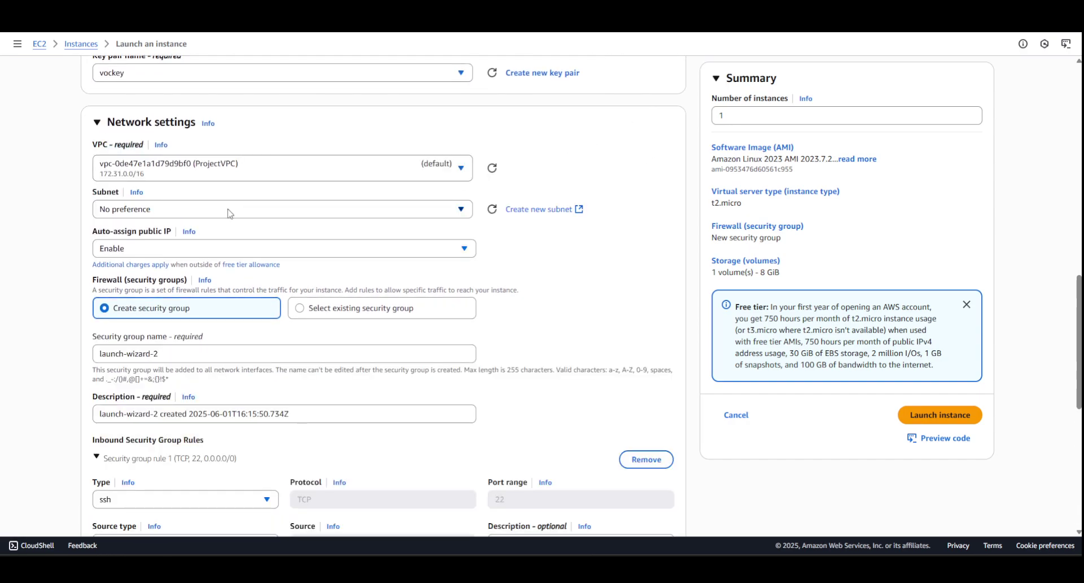
left_click(341, 176)
left_click(243, 236)
left_click(236, 210)
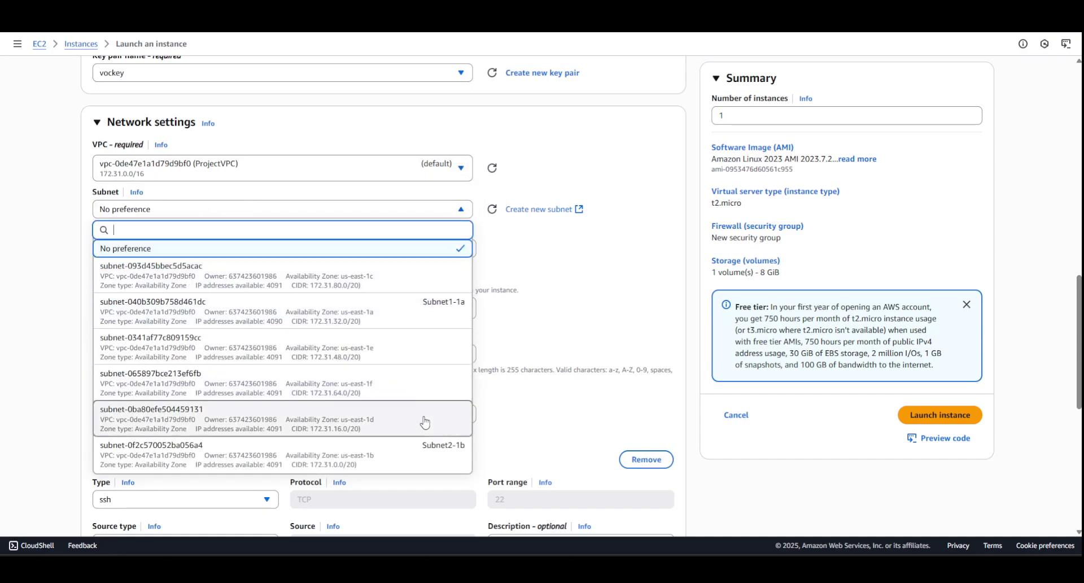
left_click(425, 459)
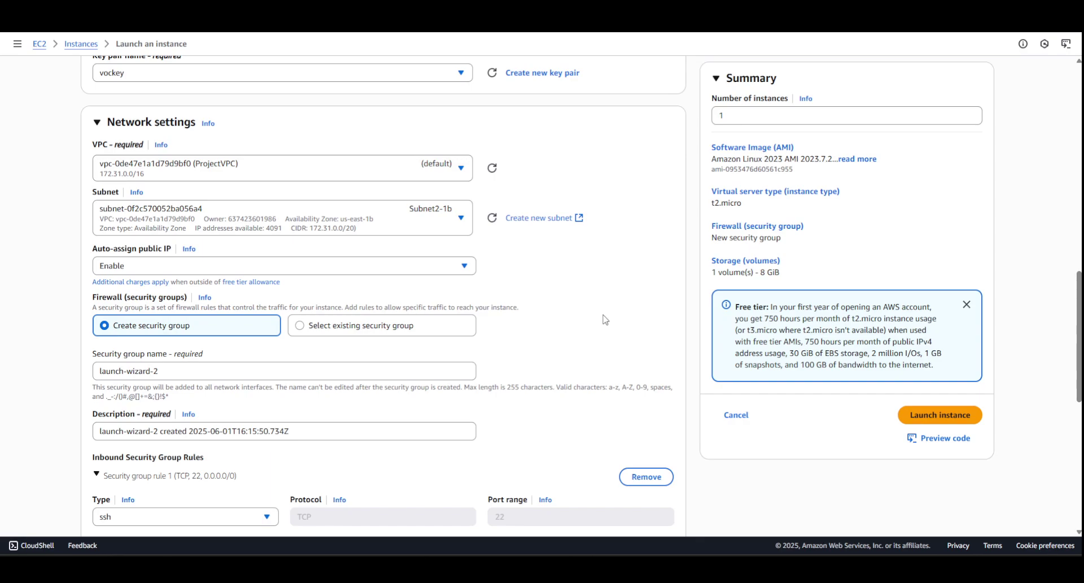
Add an inbound HTTP rule with source 0.0.0.0/0 to instance2's new security group.
scroll(590, 313, "down", 1)
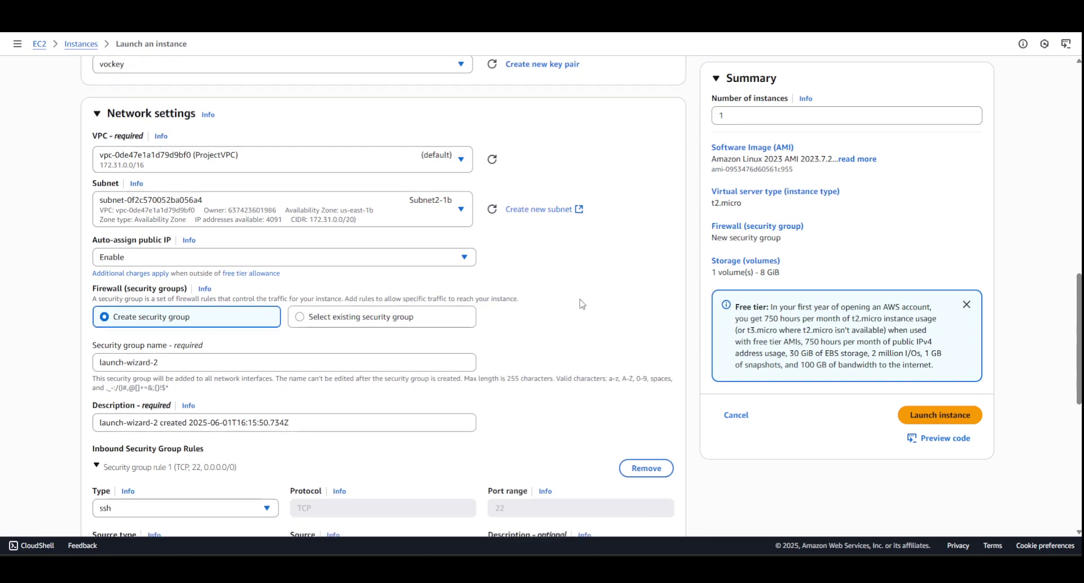
scroll(153, 210, "down", 5)
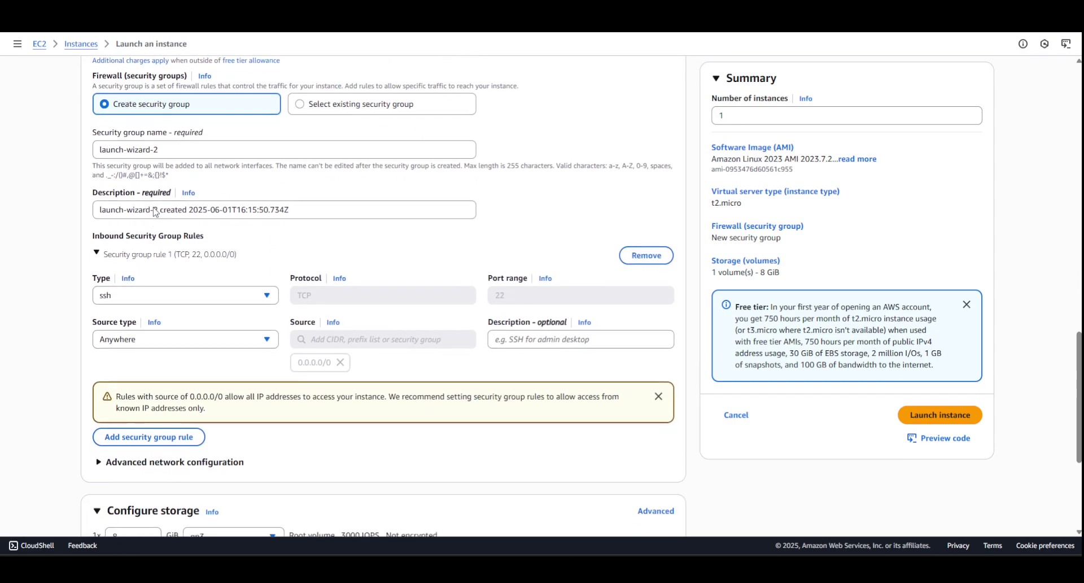
left_click(158, 312)
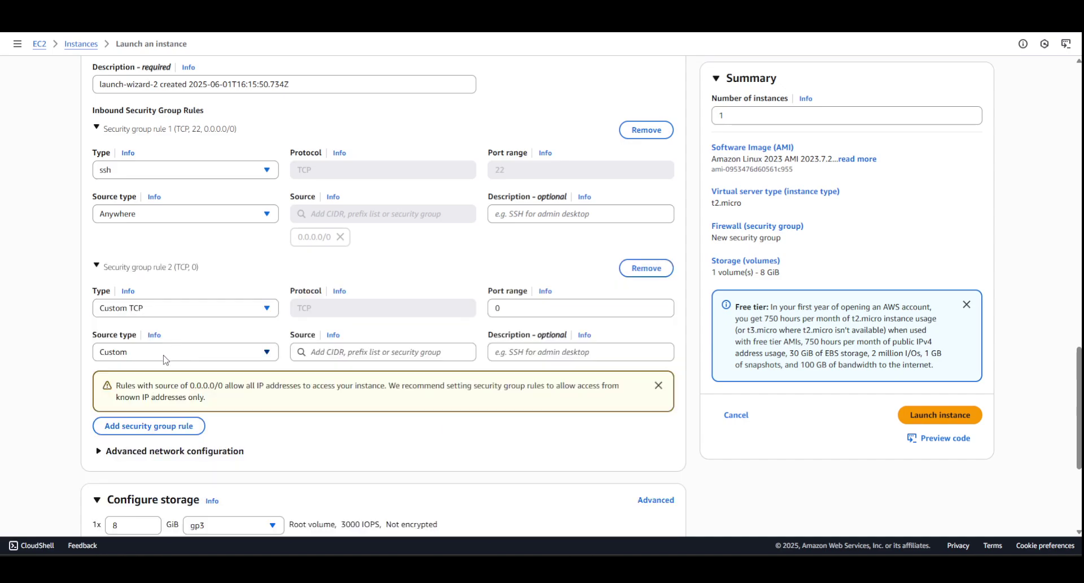
scroll(164, 283, "down", 4)
scroll(163, 254, "up", 2)
left_click(167, 204)
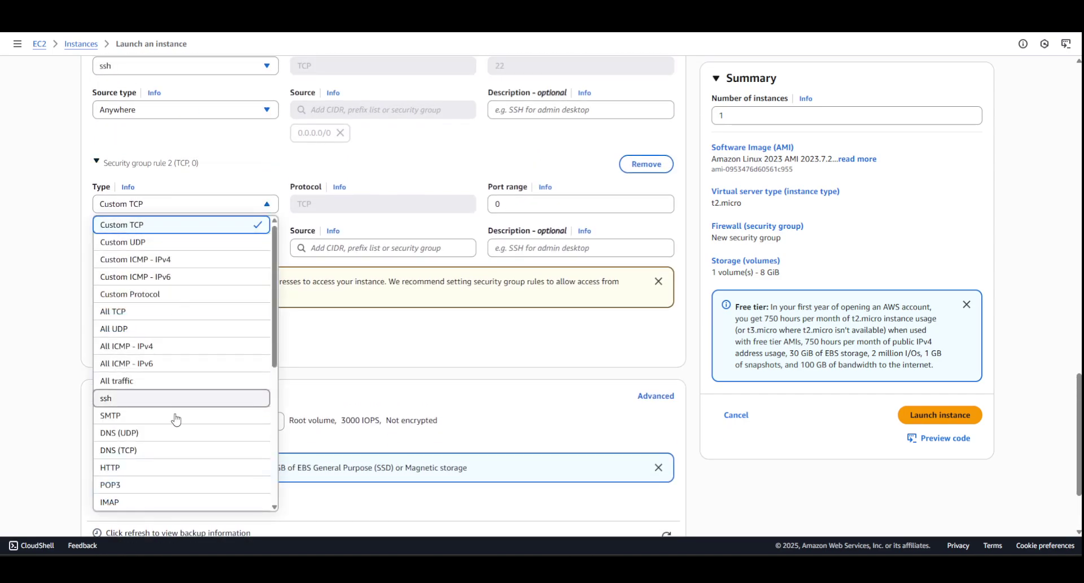
scroll(175, 429, "down", 3)
left_click(135, 352)
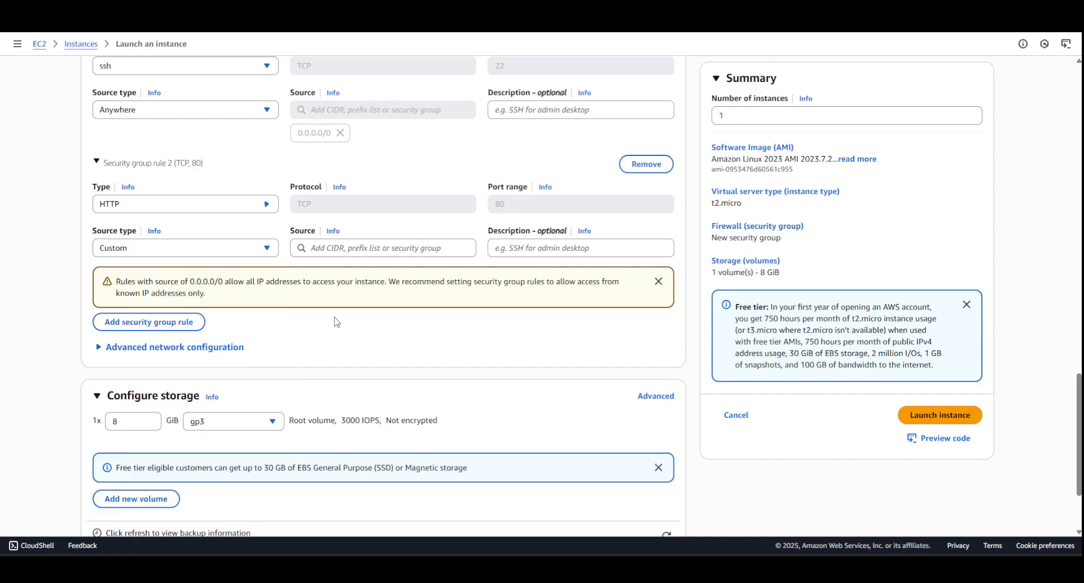
left_click(346, 248)
left_click(334, 292)
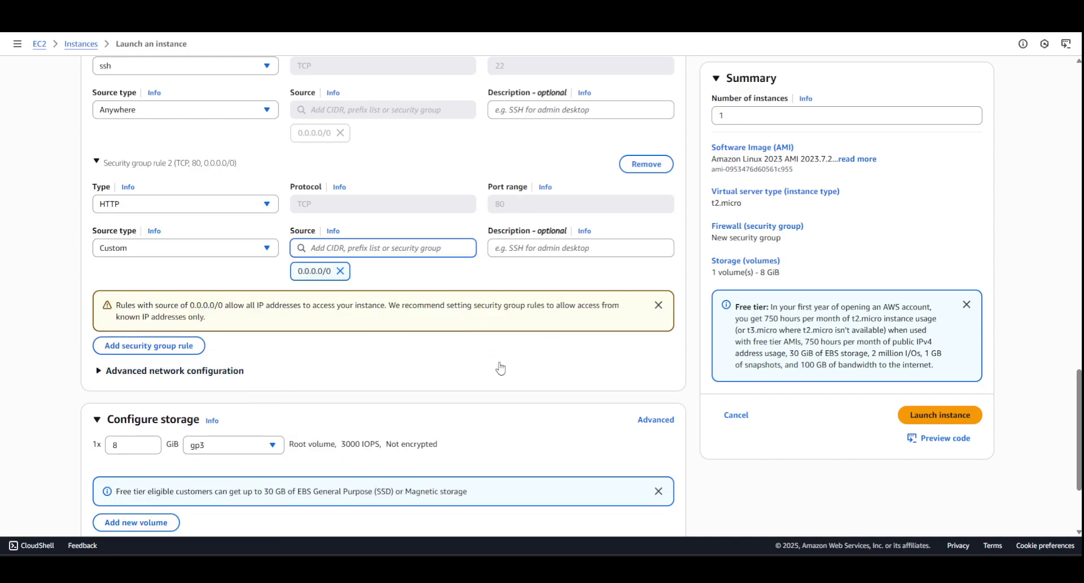
Expand instance2's advanced details and paste the copied Apache setup script with the /var/www/html/first path into its user data.
scroll(501, 370, "down", 2)
left_click(167, 498)
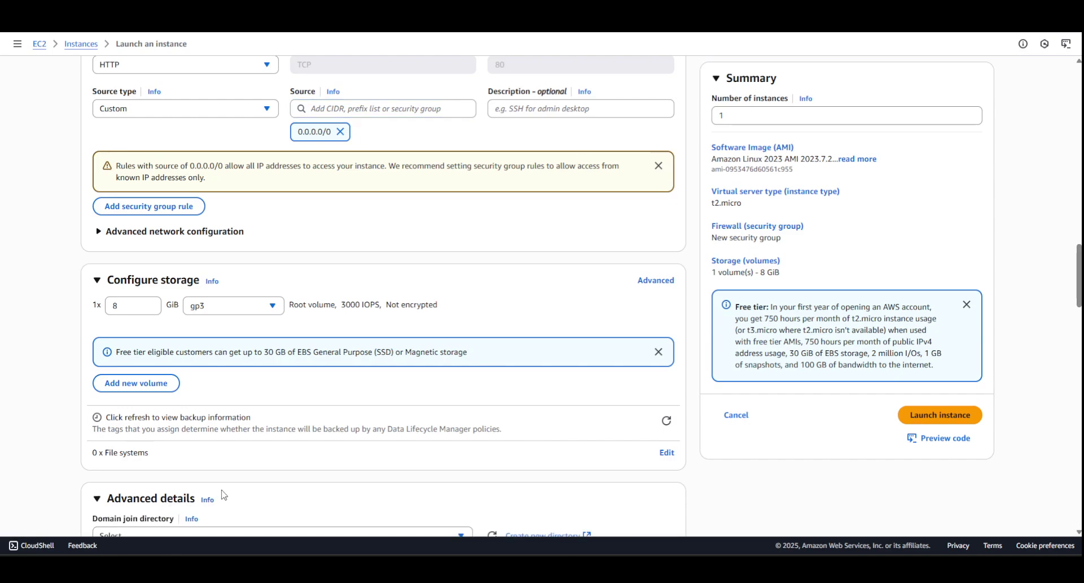
scroll(220, 489, "down", 20)
left_click(151, 317)
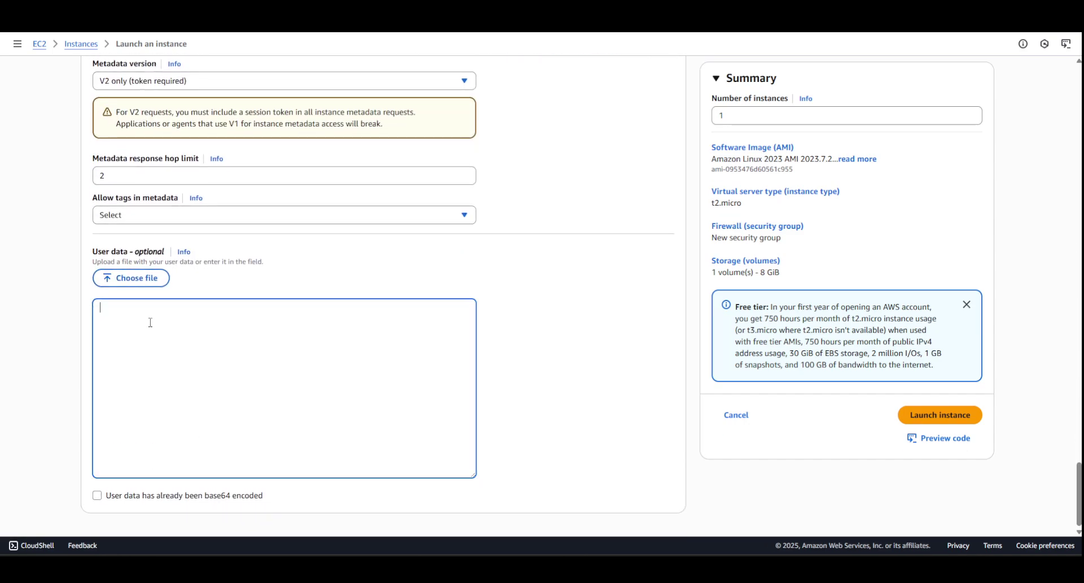
key("ctrl+v")
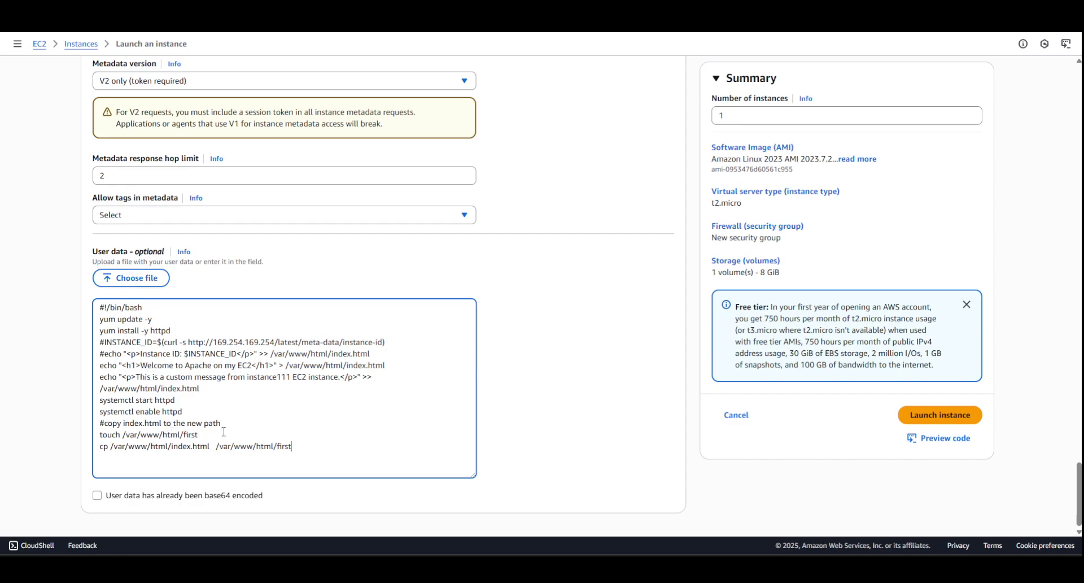
Change the custom message in the user data to instance222 and launch instance2.
double_click(283, 377)
type("222")
left_click_drag(198, 435, 181, 436)
left_click(588, 379)
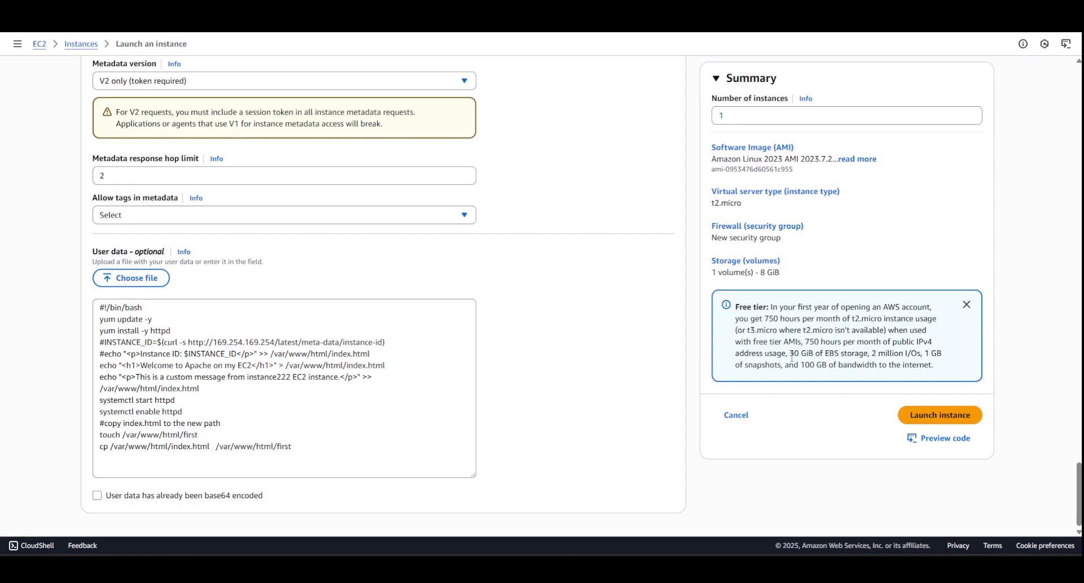
left_click(941, 415)
left_click(941, 418)
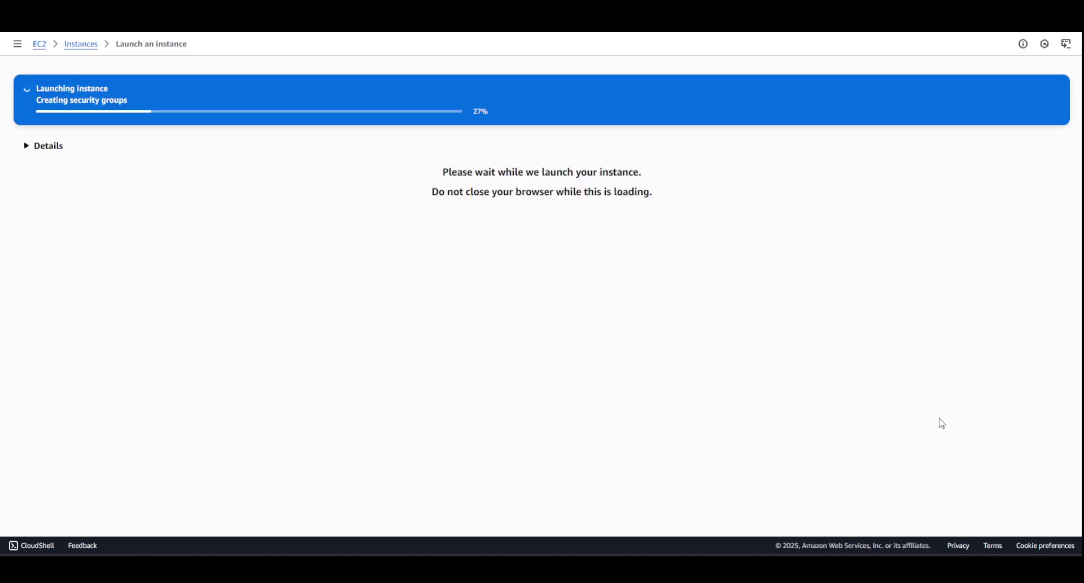
Start launching another EC2 instance from the Instances list and name it instance3.
left_click(80, 45)
left_click(1001, 69)
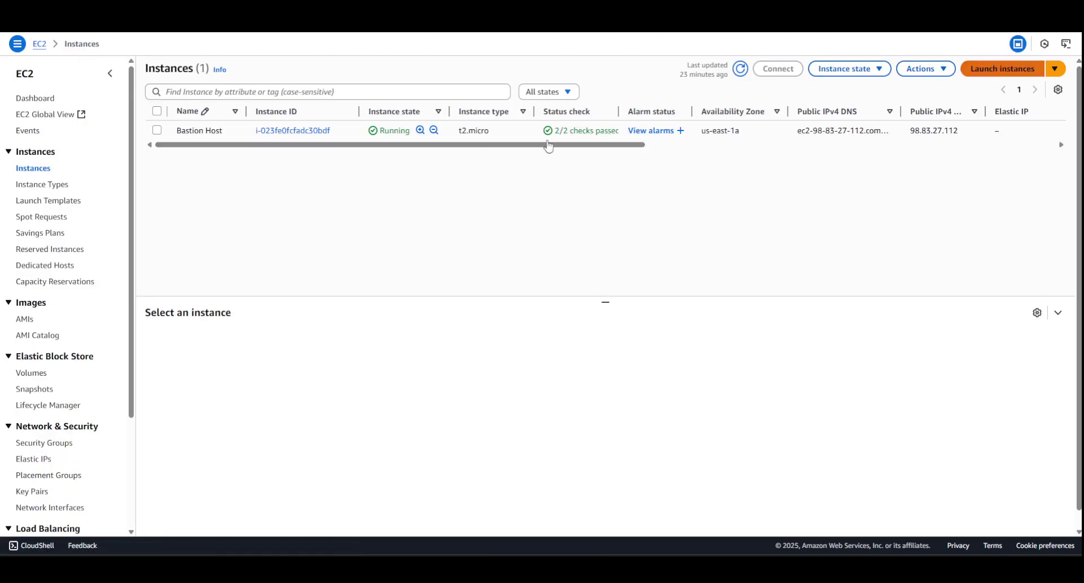
left_click(130, 157)
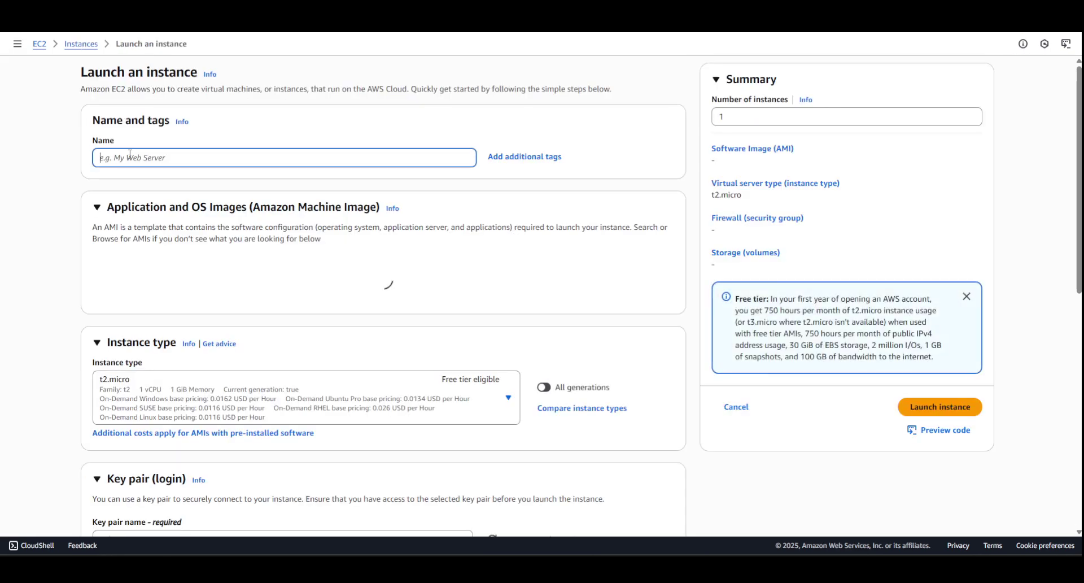
type("instan")
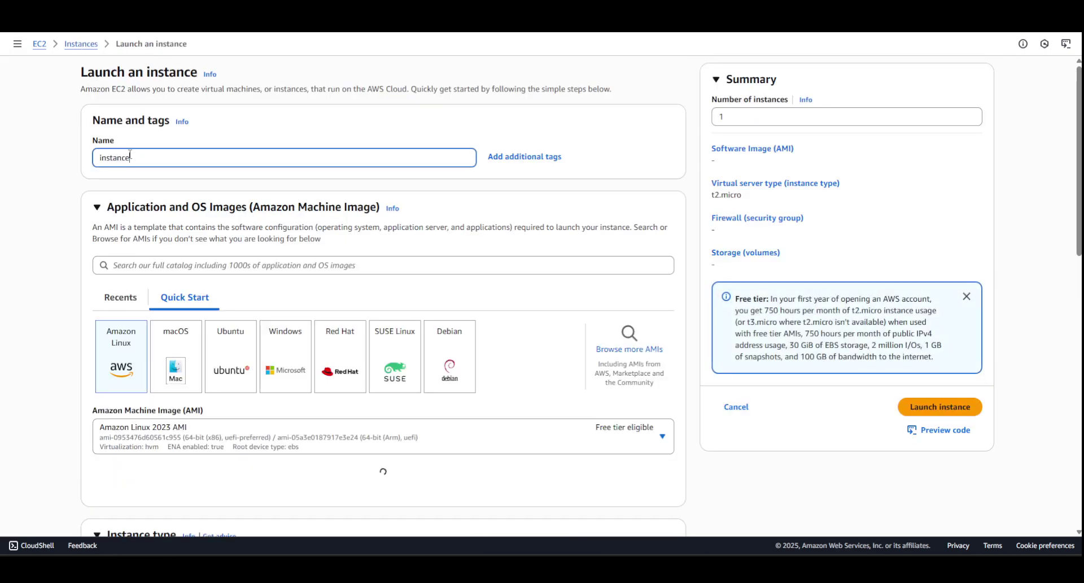
type("ce3")
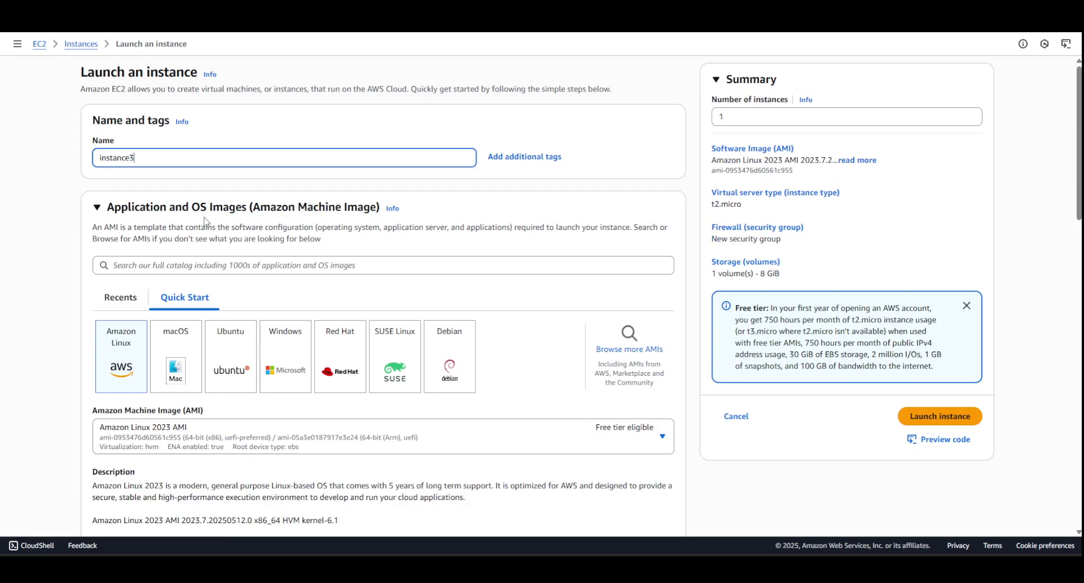
Choose vockey as the key pair for instance3.
scroll(205, 221, "down", 12)
left_click(157, 135)
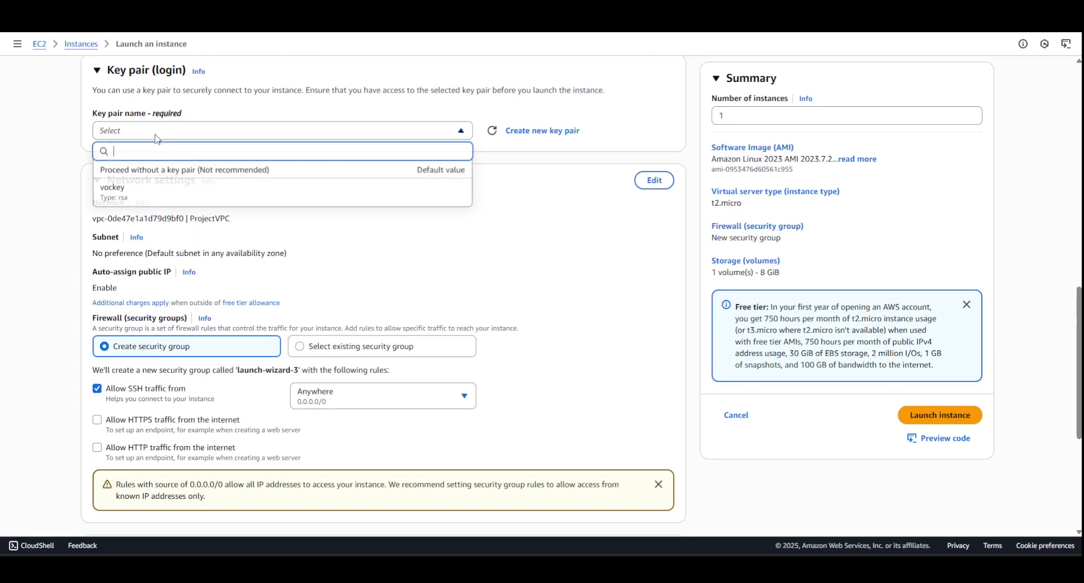
left_click(145, 194)
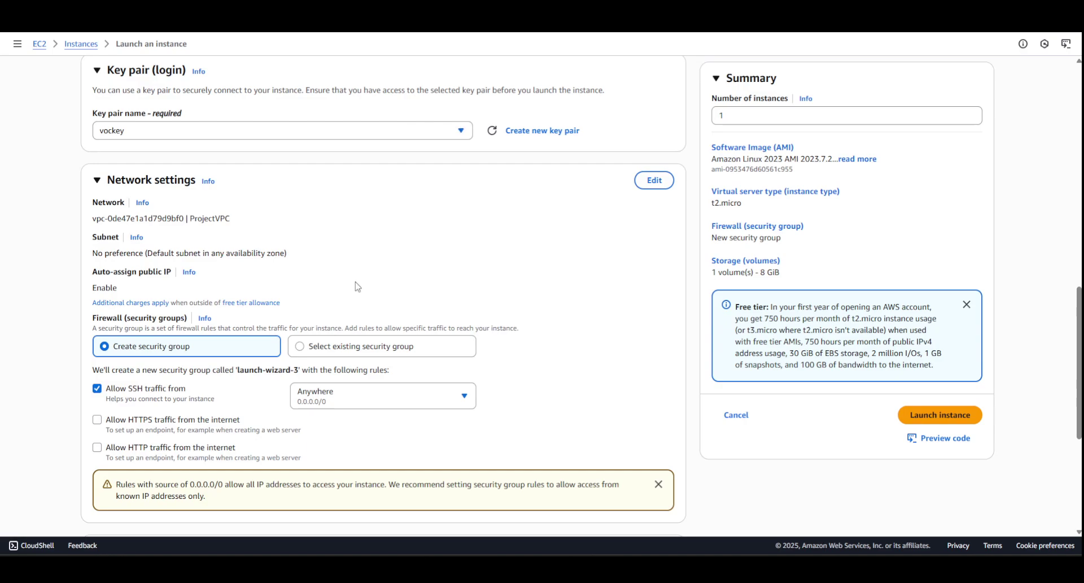
Edit instance3's network settings, keeping ProjectVPC as the VPC and choosing Subnet1-1a as the subnet.
left_click(649, 180)
left_click(180, 226)
left_click(168, 295)
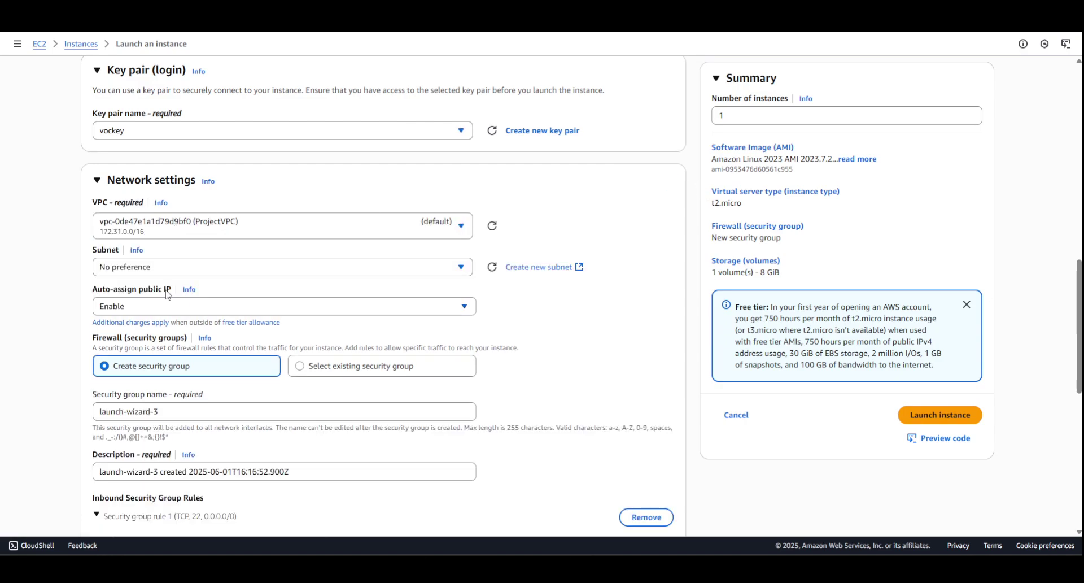
left_click(154, 271)
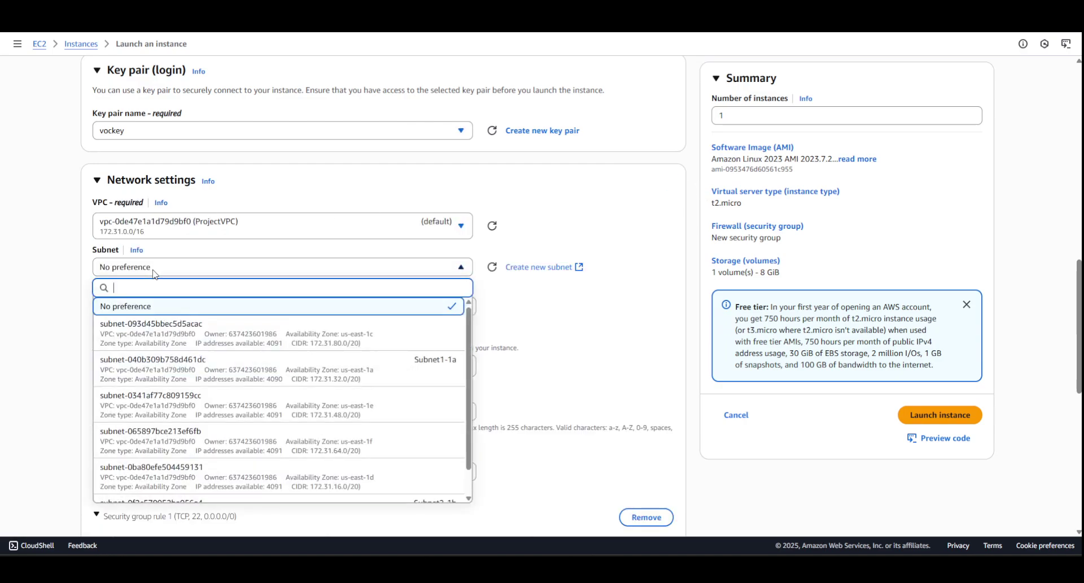
left_click(422, 370)
Add an inbound HTTP rule with source 0.0.0.0/0 to instance3's new security group.
scroll(164, 206, "down", 2)
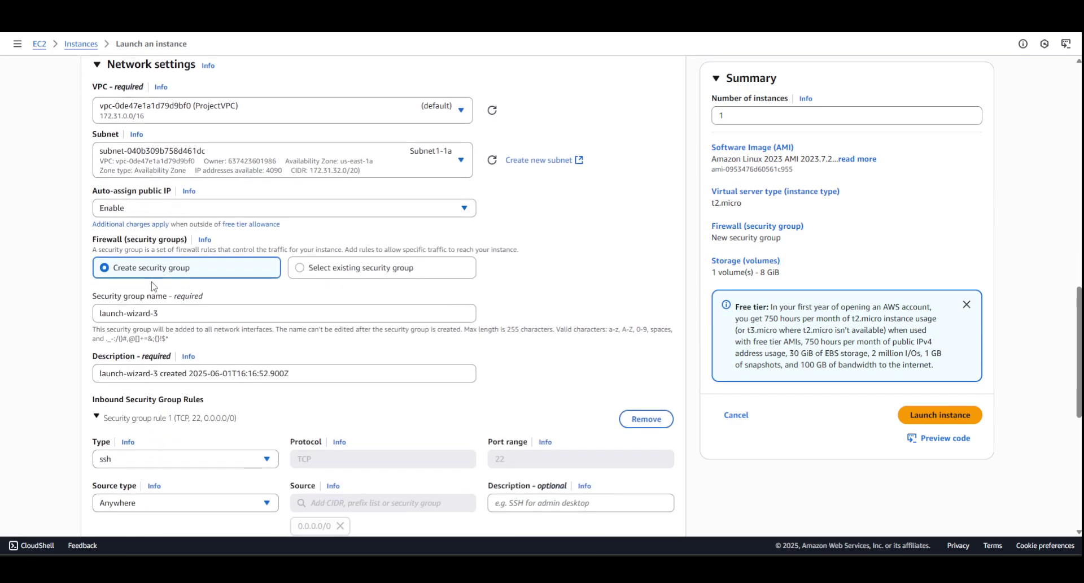
scroll(152, 287, "down", 7)
left_click(150, 256)
scroll(160, 306, "down", 3)
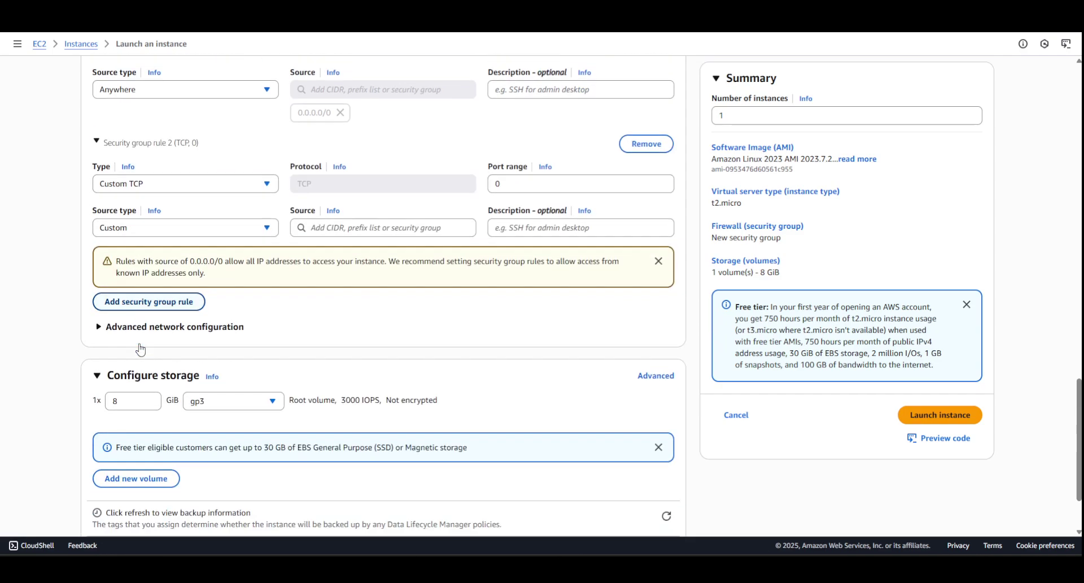
scroll(141, 349, "up", 2)
left_click(152, 261)
scroll(156, 359, "down", 5)
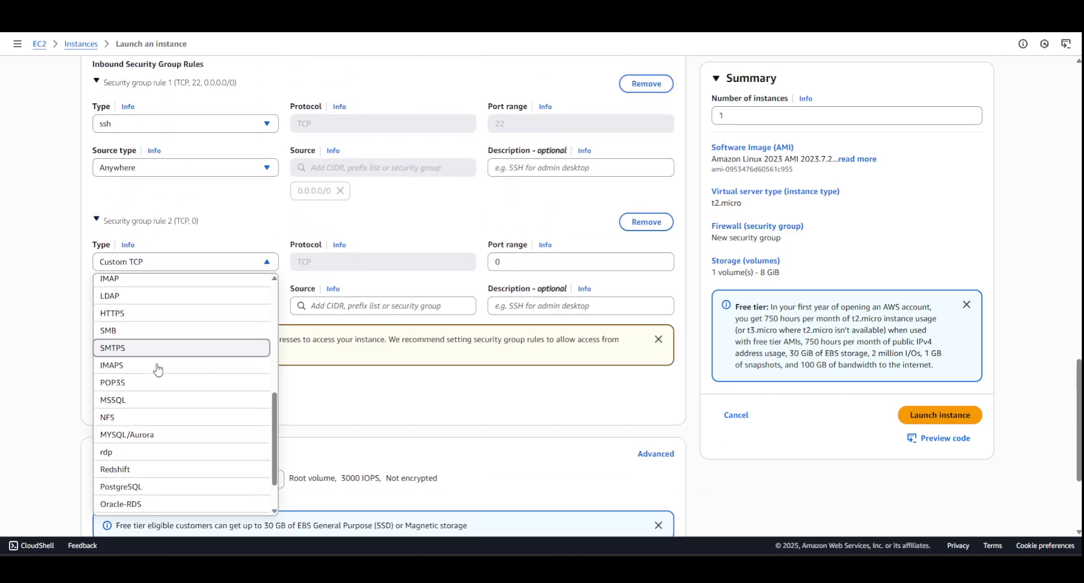
scroll(146, 398, "up", 1)
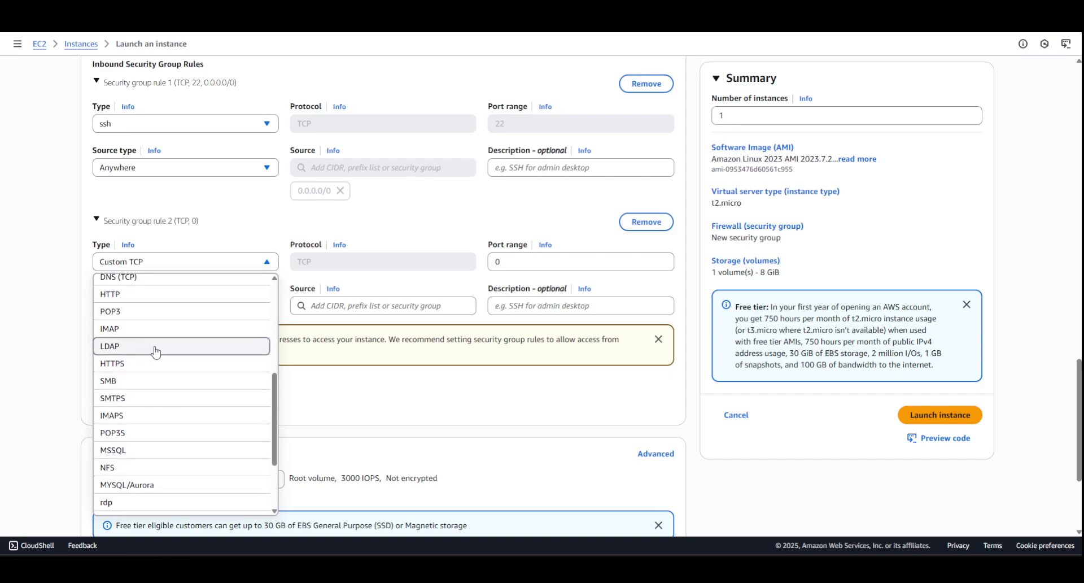
scroll(158, 350, "up", 3)
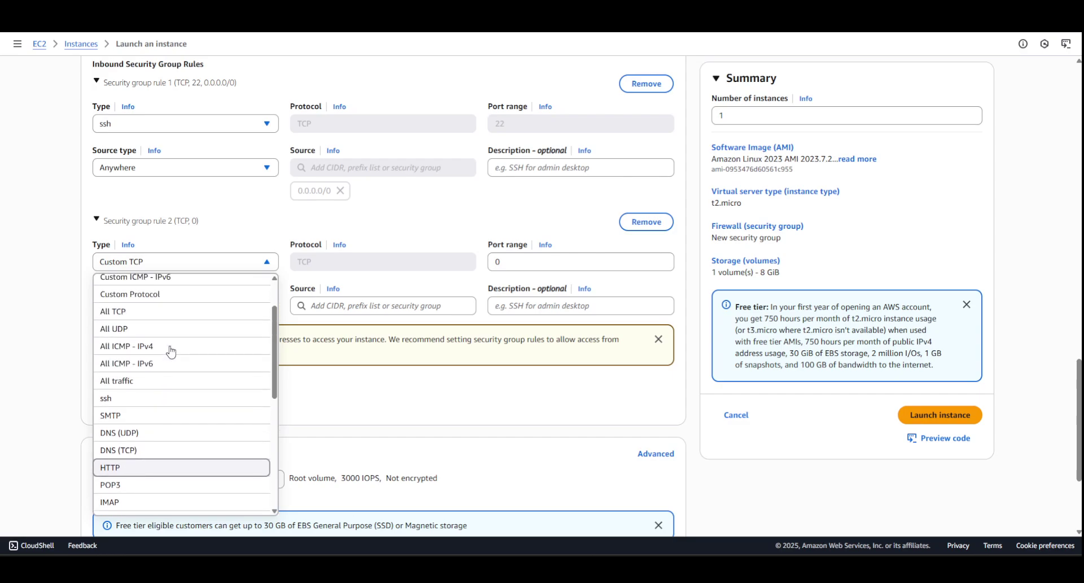
left_click(148, 467)
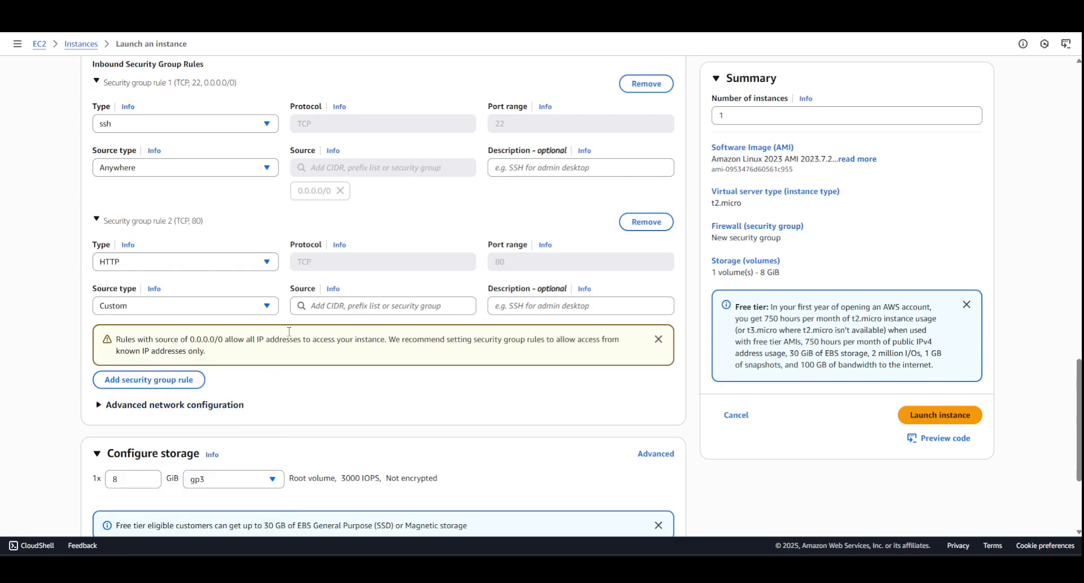
left_click(336, 305)
left_click(337, 117)
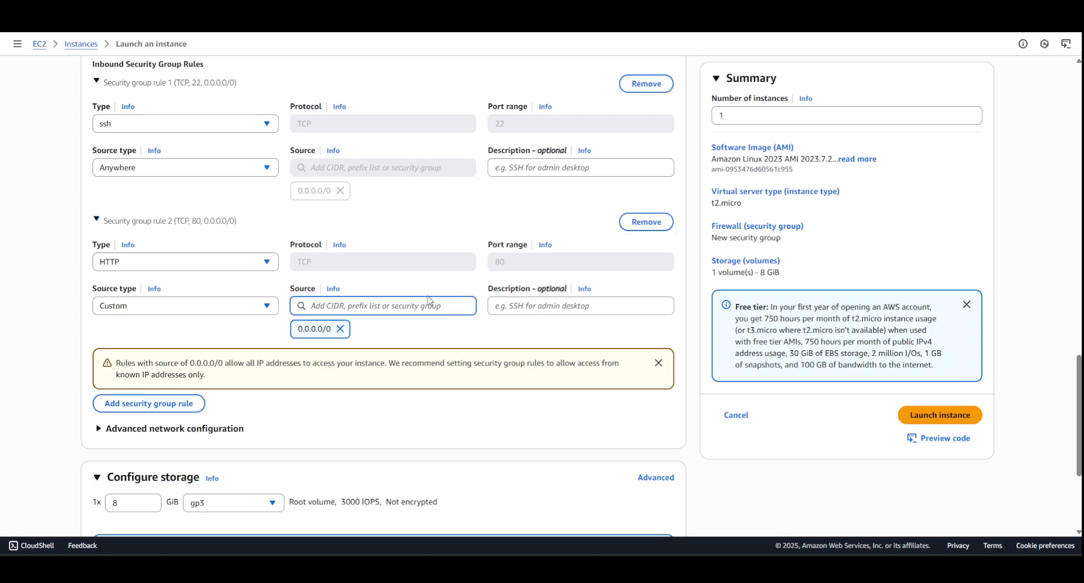
Expand instance3's advanced details and paste the original Apache script containing the /var/www/html/second commands into its user data.
scroll(430, 300, "down", 3)
left_click(144, 497)
scroll(250, 444, "down", 6)
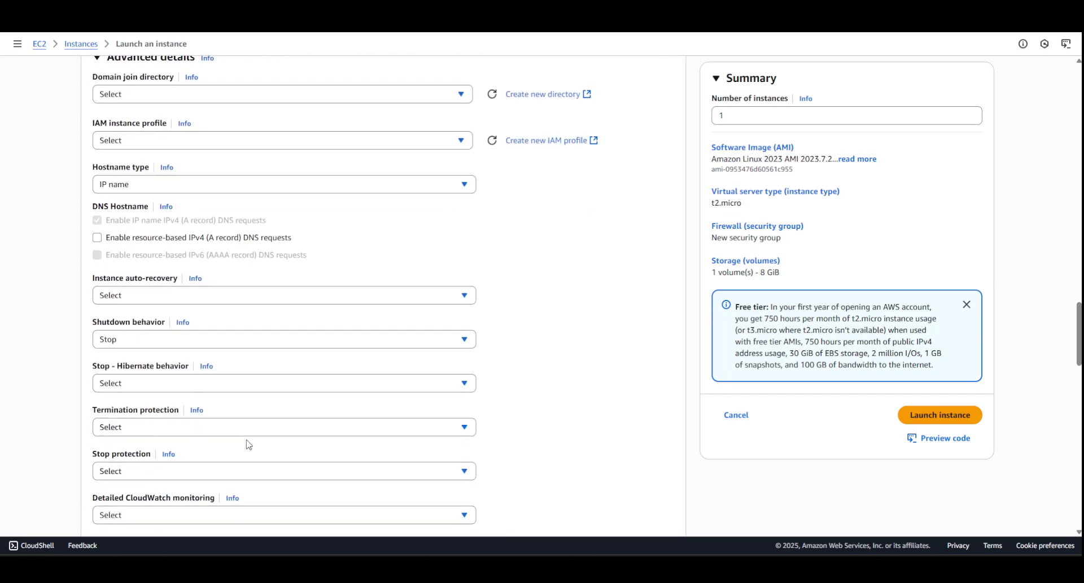
scroll(249, 444, "down", 15)
left_click(120, 325)
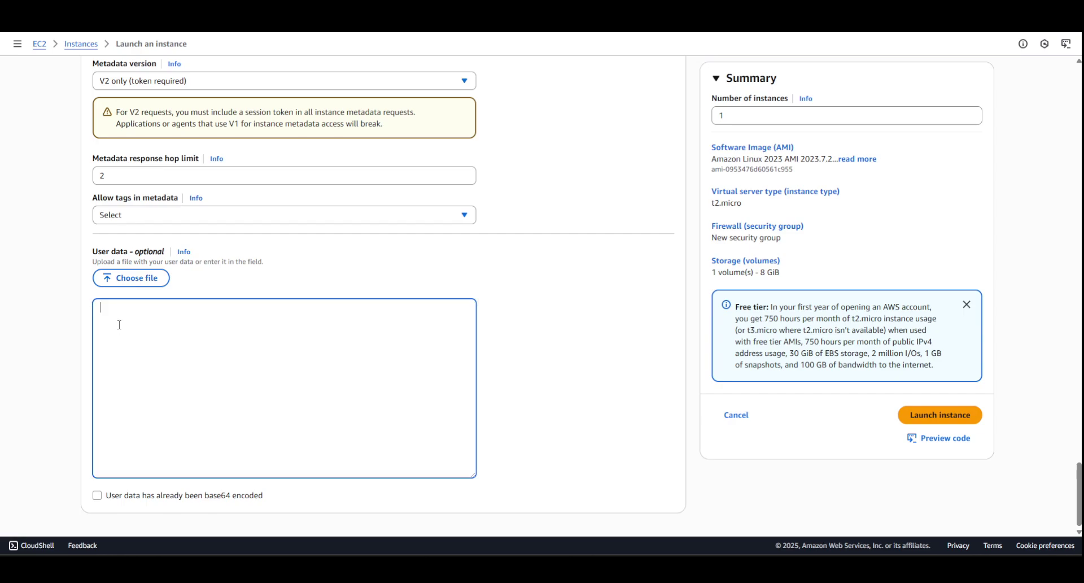
key("alt+Tab")
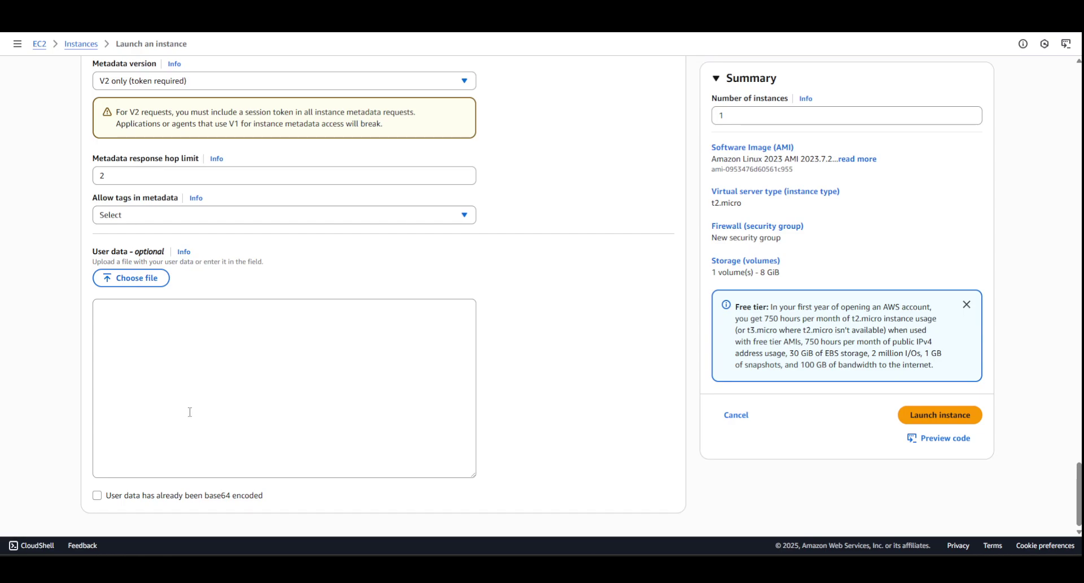
left_click(136, 328)
type("#!/bin/bash yum update -y yum install -y httpd #INSTANCE_ID=$(curl -s http://169.254.169.254/latest/meta-data/instance-id) #echo \"<p>Instance ID: $INSTANCE_ID</p>\" >> /var/www/html/index.html echo \"<h1>Welcome to Apache on my EC2</h1>\" > /var/www/html/index.html echo \"<p>This is a custom message from ******** EC2 instance.</p>\" >> /var/www/html/index.html systemctl start httpd systemctl enable httpd #copy index.html to the new path touch /var/www/html/second cp /var/www/html/index.html   /var/www/html/second #touch /var/www/html/first #cp /var/www/html/index.html  /var/www/html/first")
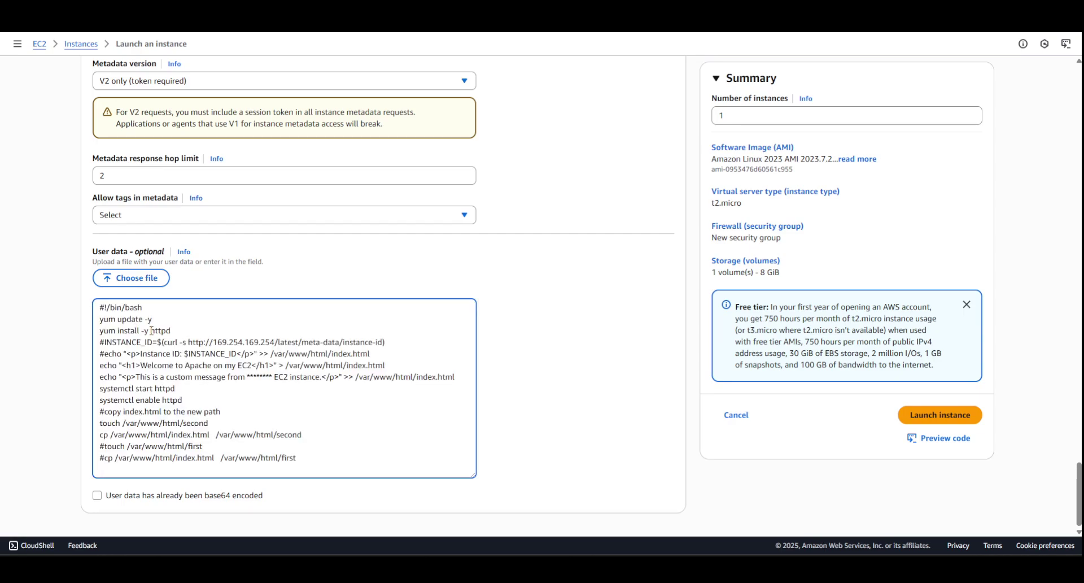
Delete the two commented-out /var/www/html/first lines at the end of instance3's user data script.
left_click_drag(298, 462, 100, 447)
left_click(101, 448)
key("ctrl+shift+End")
key("BackSpace")
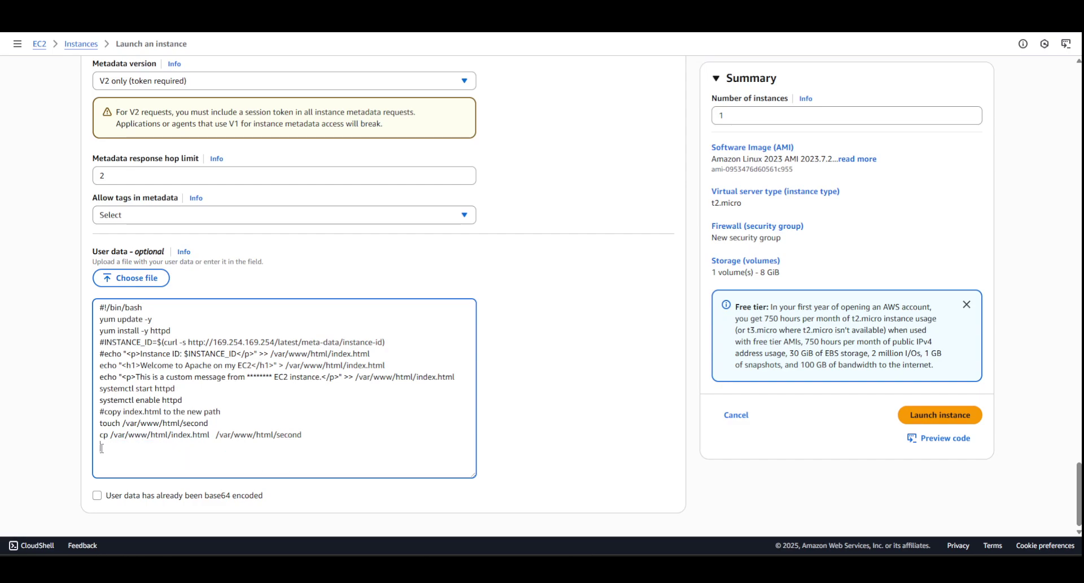
Replace the asterisk placeholder in the script's custom message with instance333.
double_click(210, 423)
left_click(301, 440)
left_click_drag(252, 377, 272, 376)
type("ins")
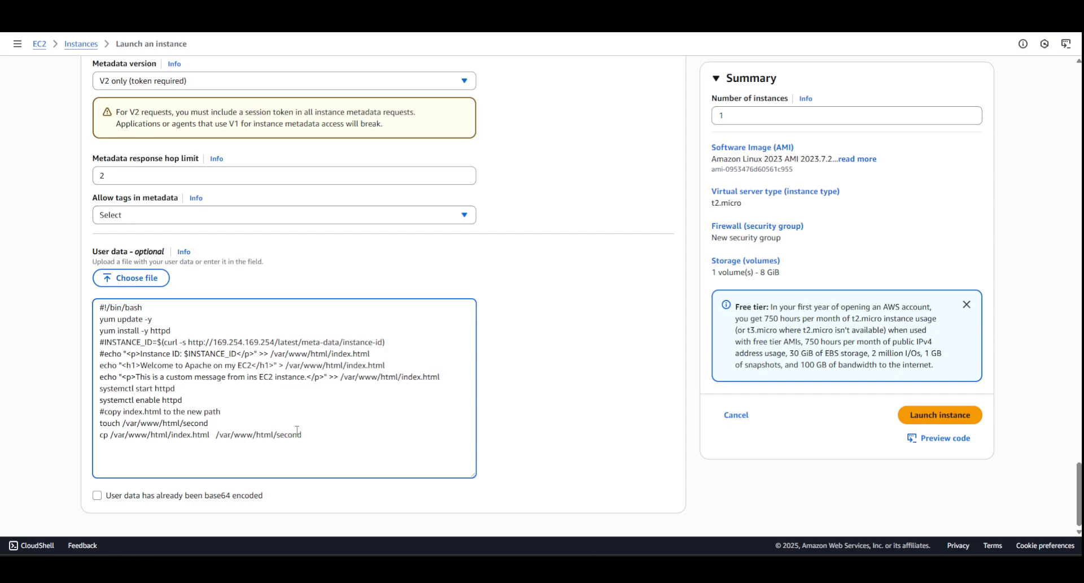
type("tance333")
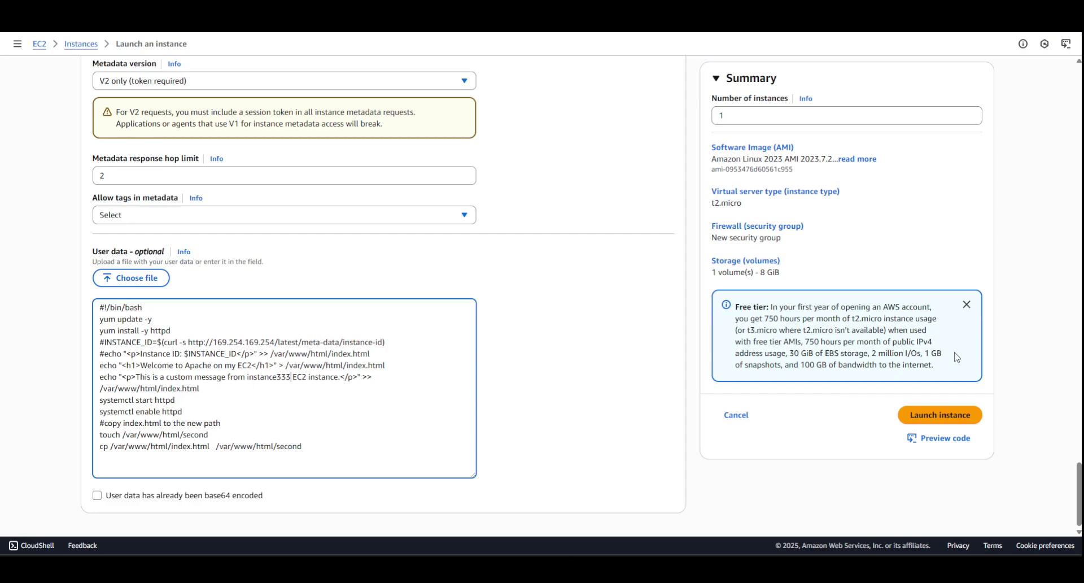
Copy instance3's complete user data script for reuse and launch instance3.
left_click_drag(375, 446, 96, 307)
key("ctrl+c")
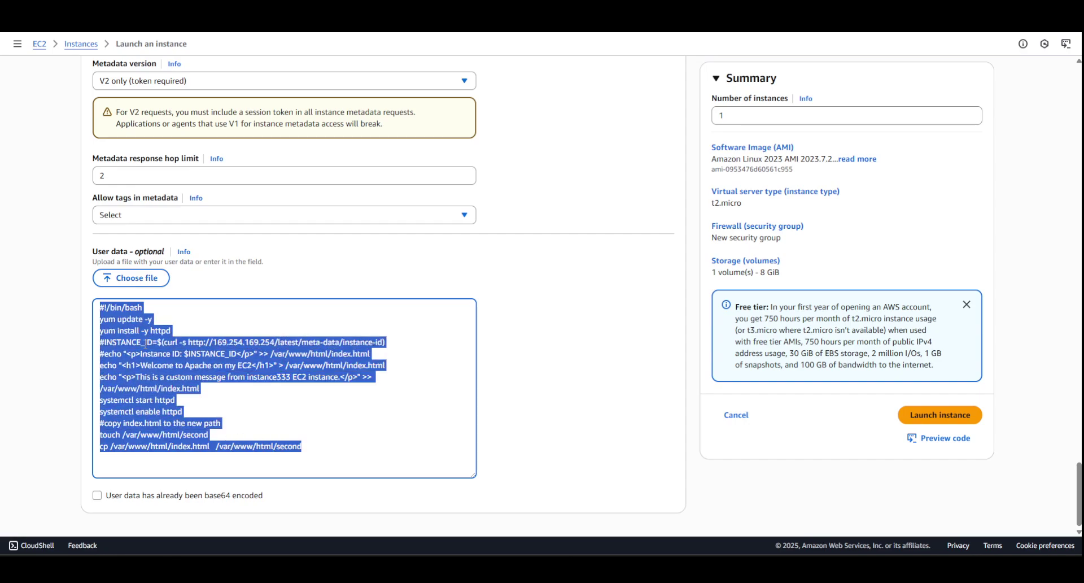
left_click(515, 345)
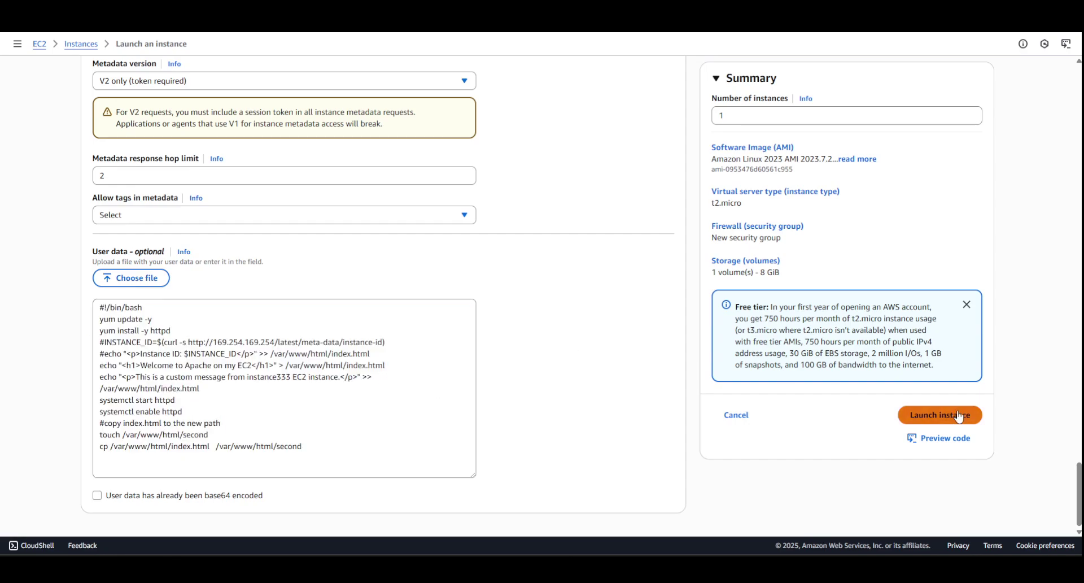
left_click(940, 416)
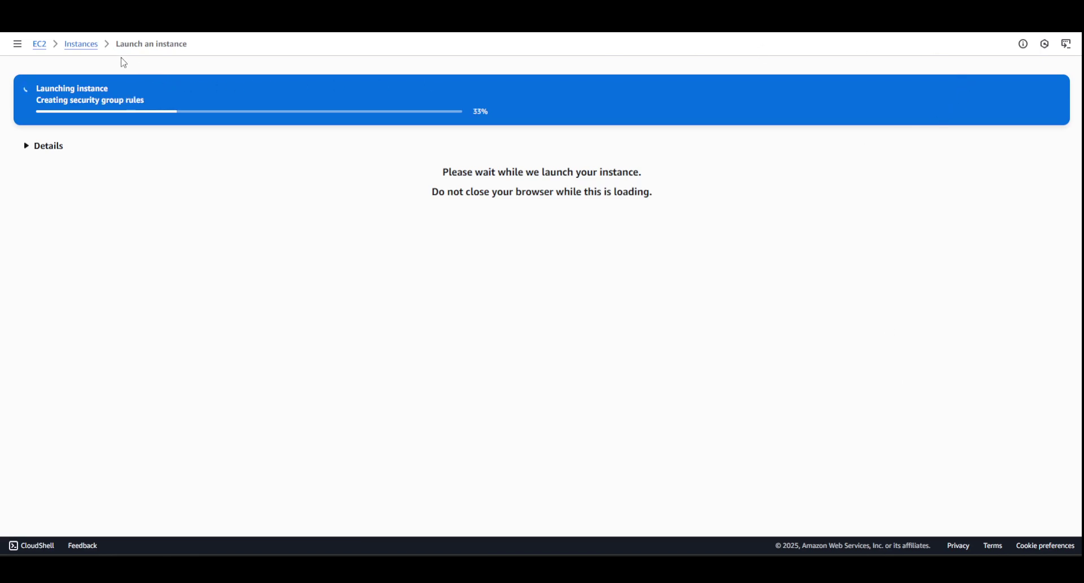
Start launching another EC2 instance from the Instances list and name it instane4.
left_click(81, 50)
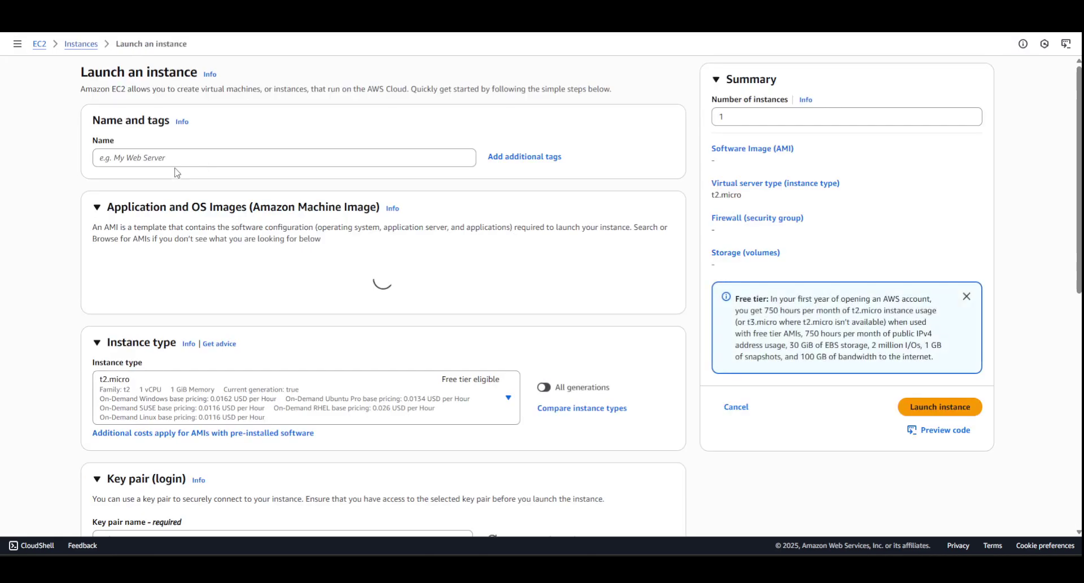
left_click(175, 157)
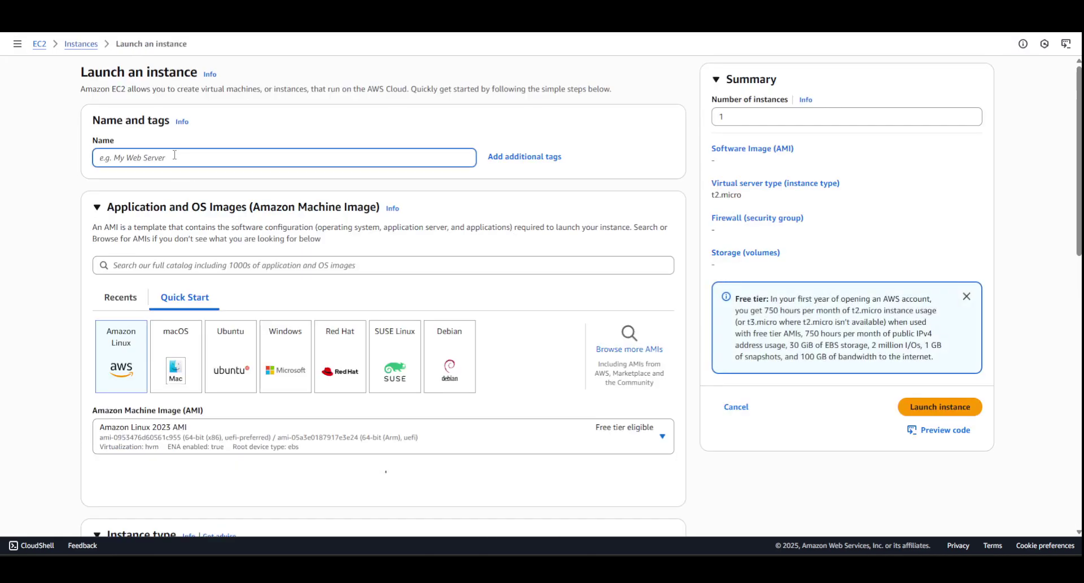
type("instane4")
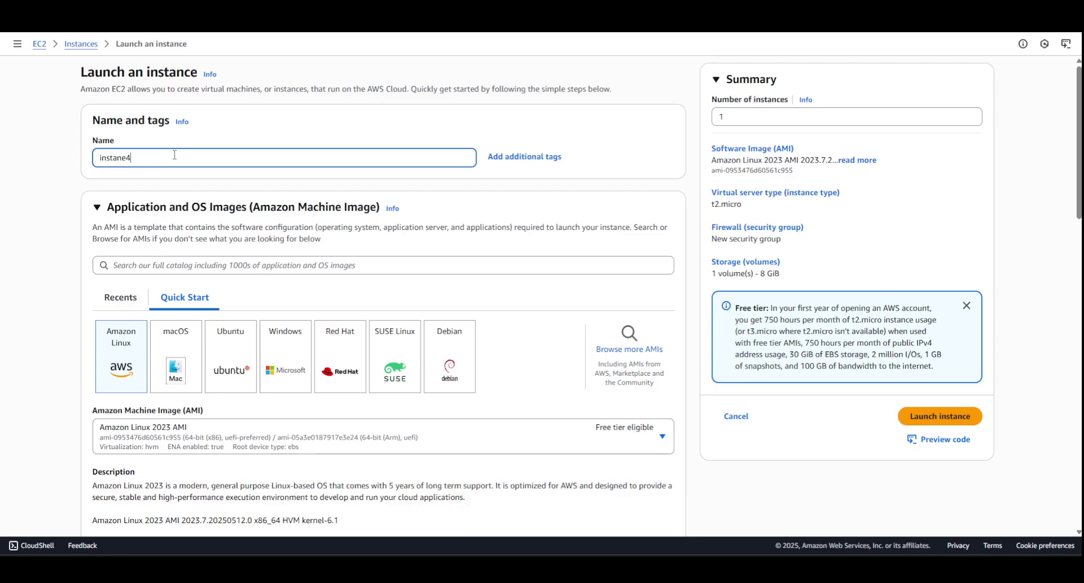
Select the existing vockey key pair for instane4's login.
scroll(200, 204, "down", 8)
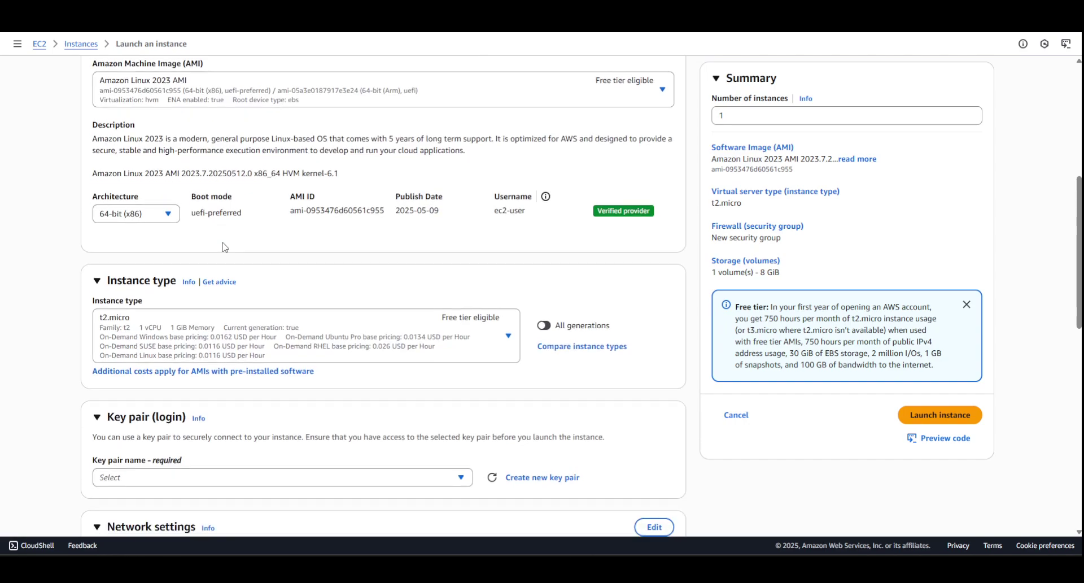
scroll(225, 247, "down", 1)
left_click(194, 305)
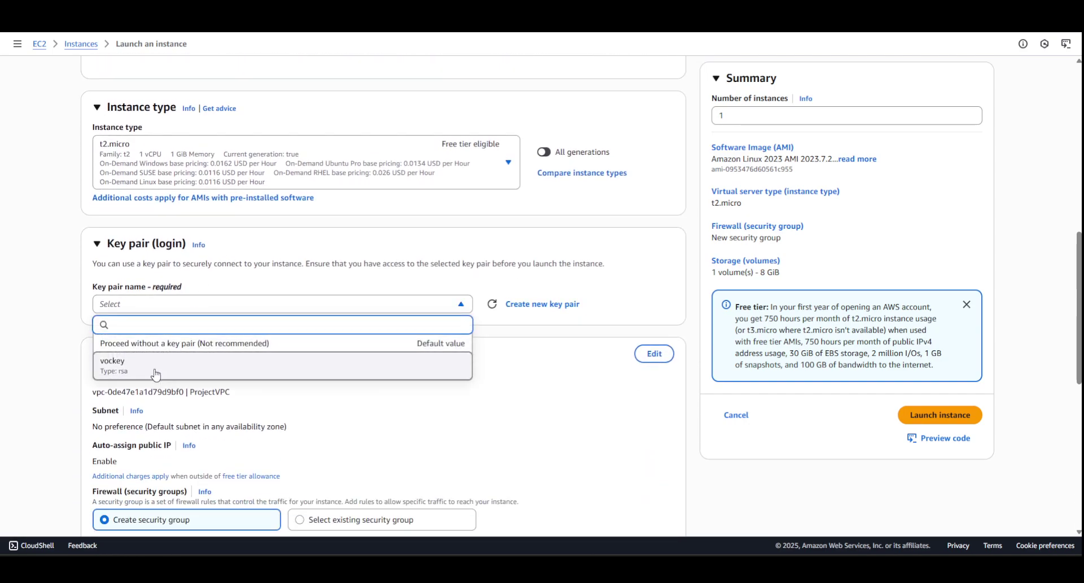
left_click(155, 368)
Edit instane4's network settings to use ProjectVPC and the Subnet2-1b subnet in us-east-1b.
scroll(261, 354, "down", 4)
left_click(654, 123)
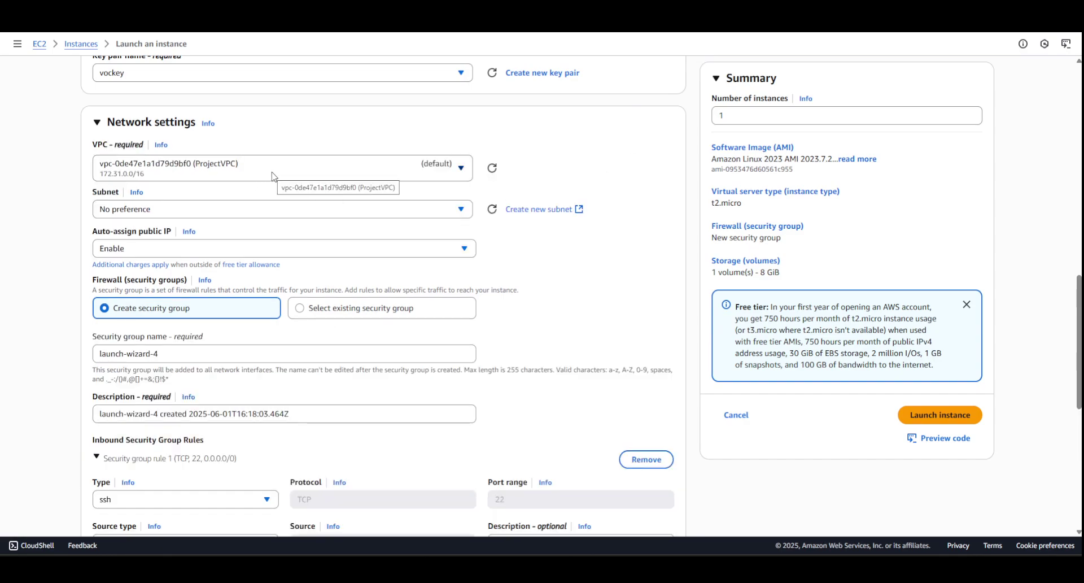
left_click(360, 172)
left_click(234, 248)
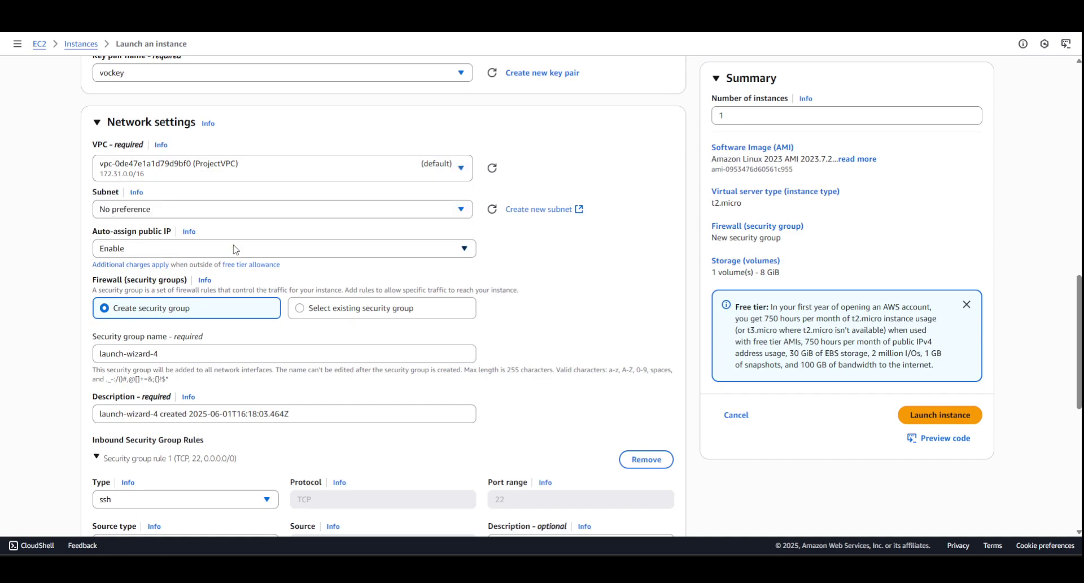
left_click(228, 213)
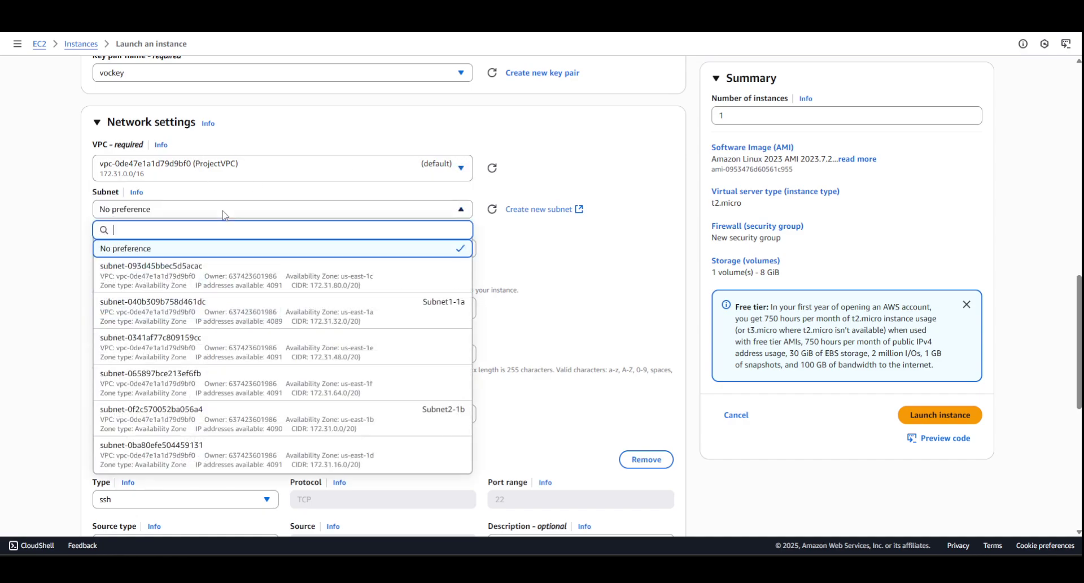
left_click(405, 419)
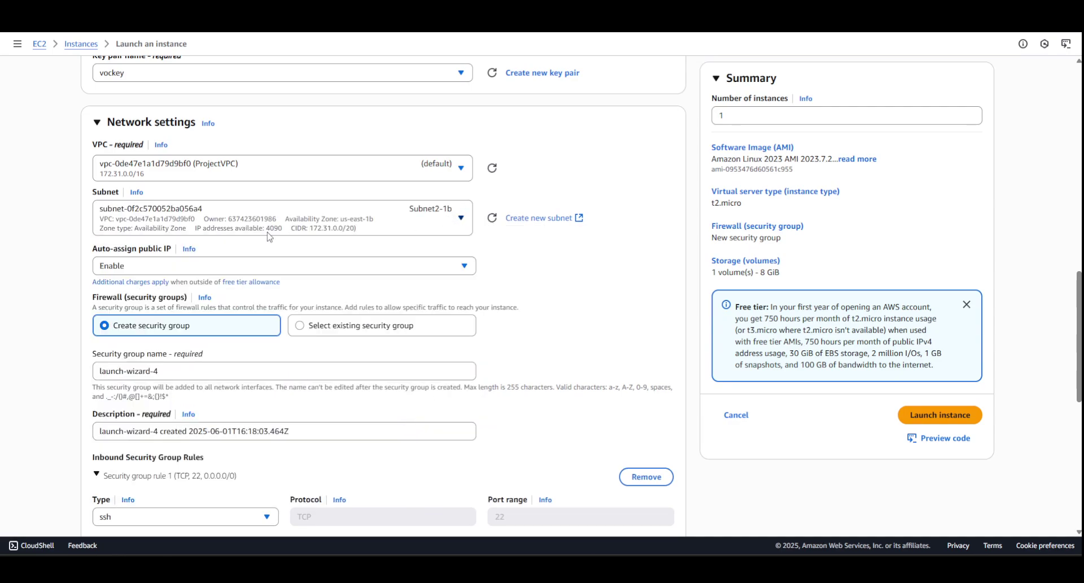
Add a second inbound security group rule for instane4 allowing HTTP traffic from source 0.0.0.0/0.
scroll(172, 276, "down", 6)
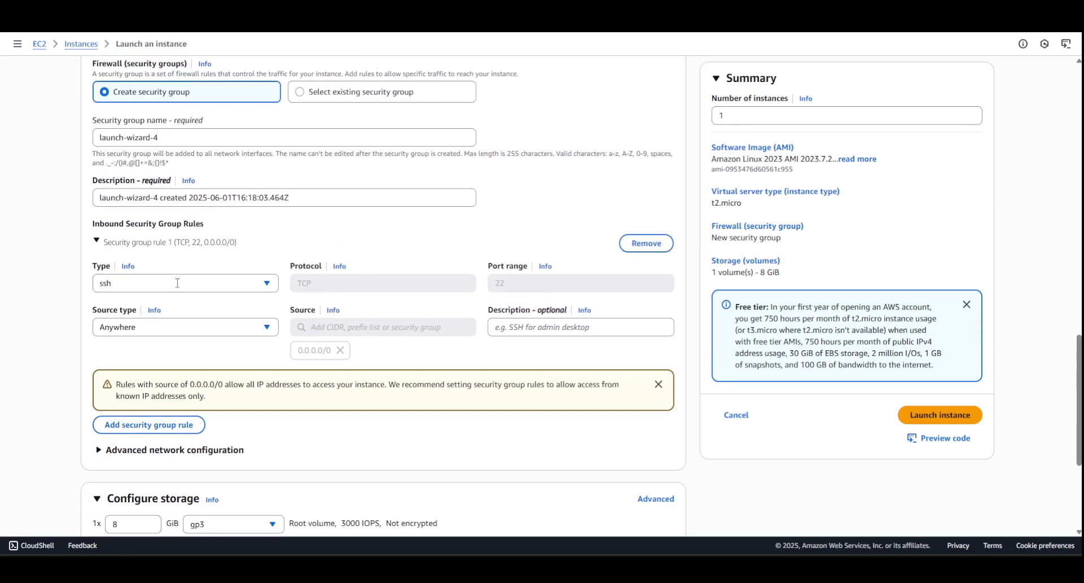
left_click(167, 320)
left_click(174, 310)
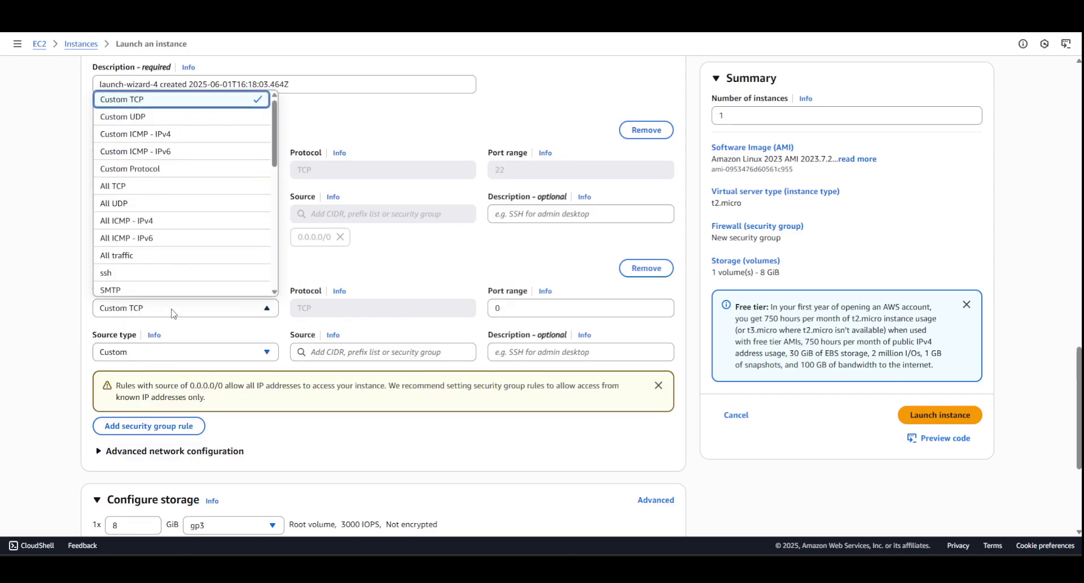
scroll(182, 242, "down", 5)
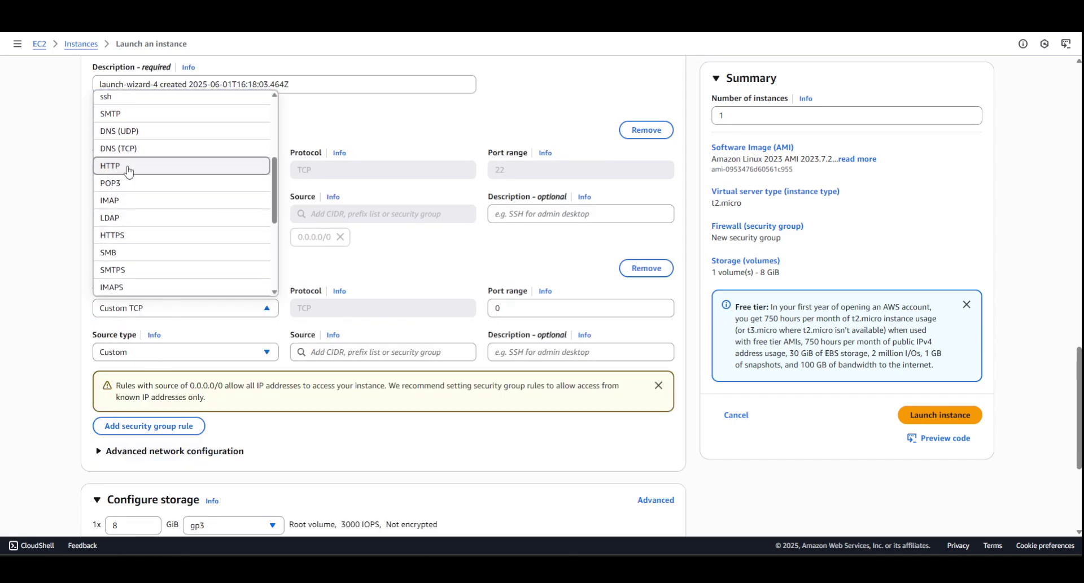
left_click(122, 166)
left_click(358, 351)
left_click(339, 113)
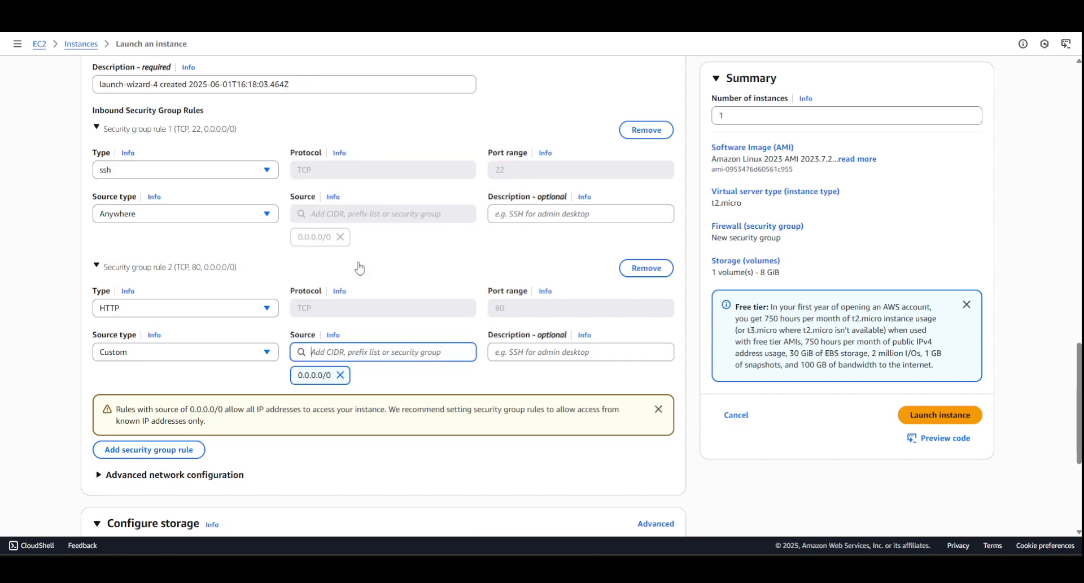
Expand the advanced details and paste the copied Apache setup script into instane4's user data.
scroll(384, 323, "down", 1)
scroll(384, 323, "down", 3)
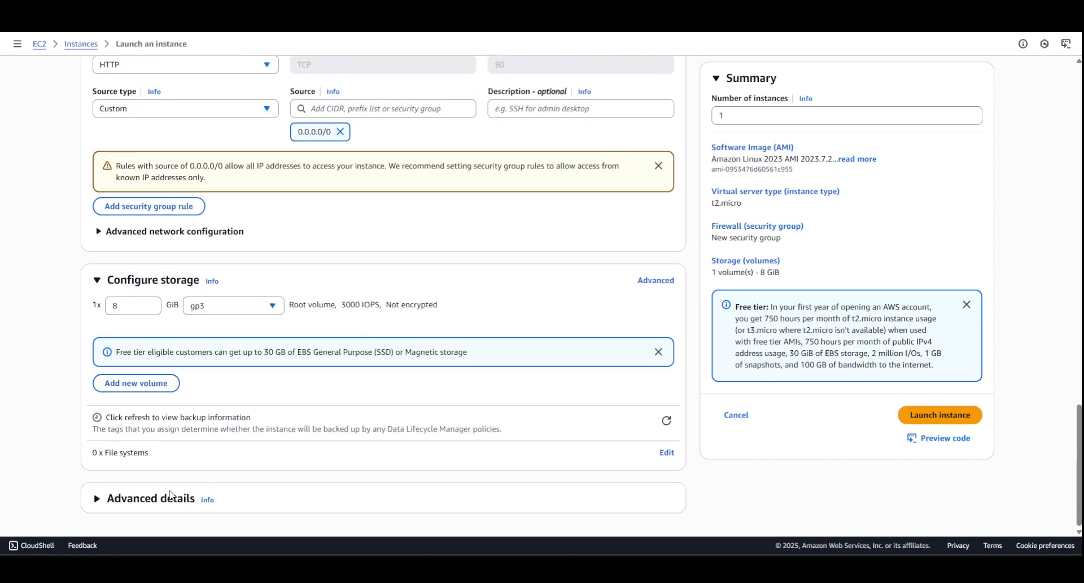
left_click(174, 500)
scroll(247, 400, "down", 15)
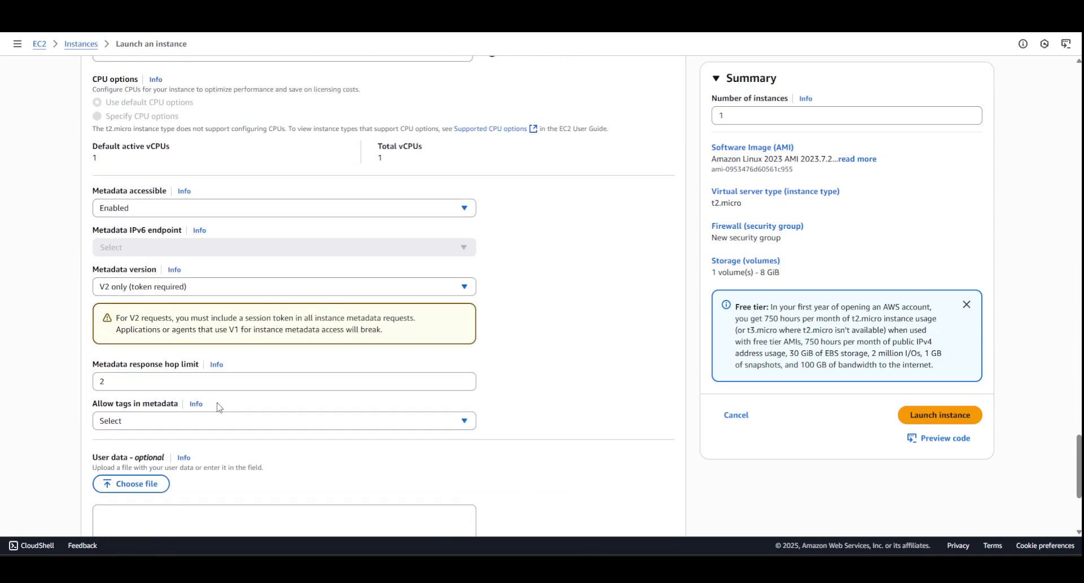
left_click(168, 341)
key("ctrl+v")
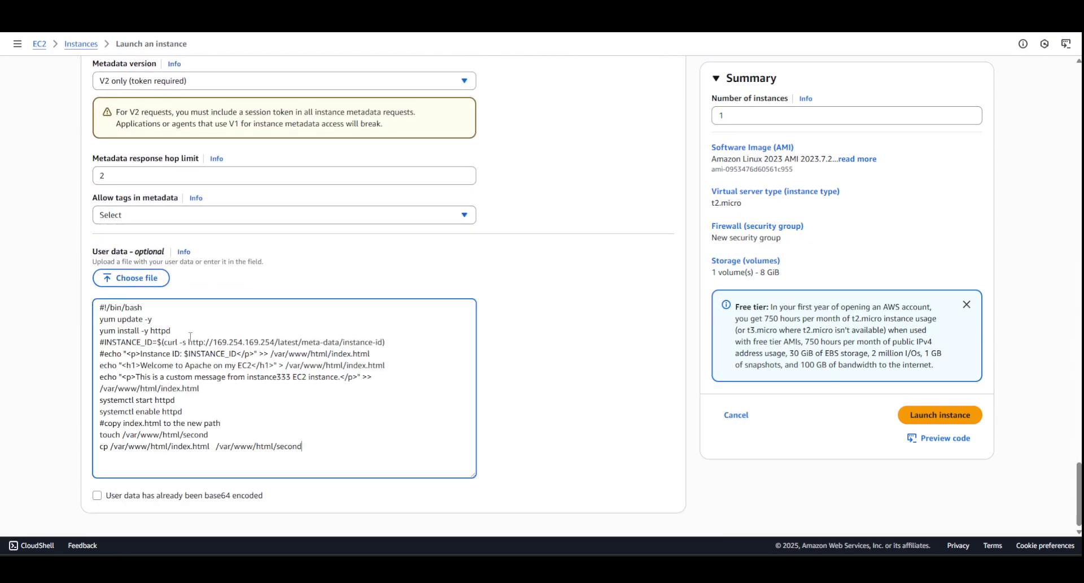
Change the instance identifier in the script's custom message to 444 and launch instane4.
double_click(279, 375)
type("444")
left_click_drag(212, 440, 183, 437)
left_click(932, 416)
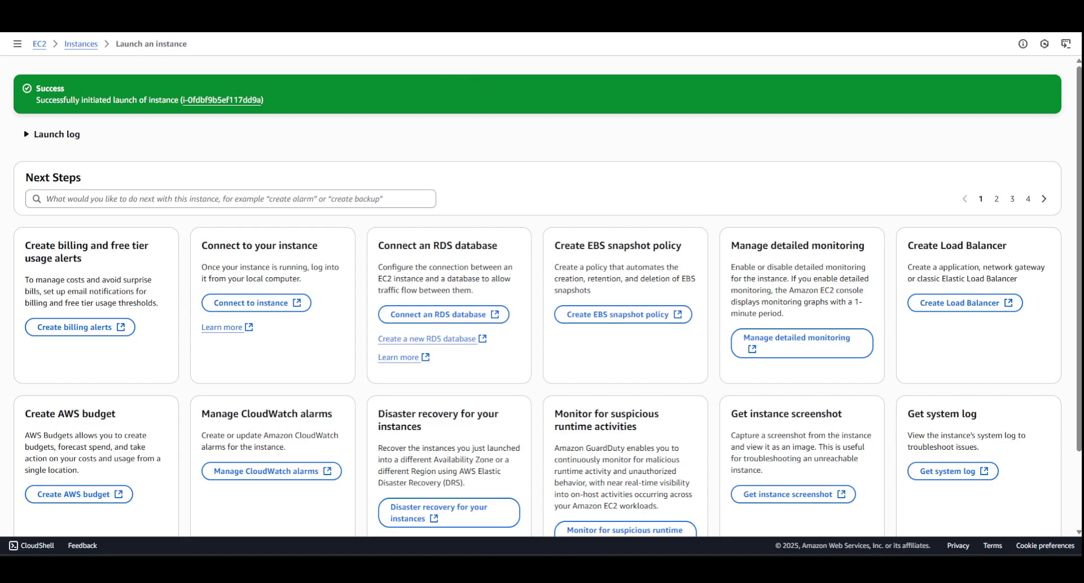
Start creating an Application Load Balancer from EC2's Load Balancers page and enter its name.
left_click(81, 45)
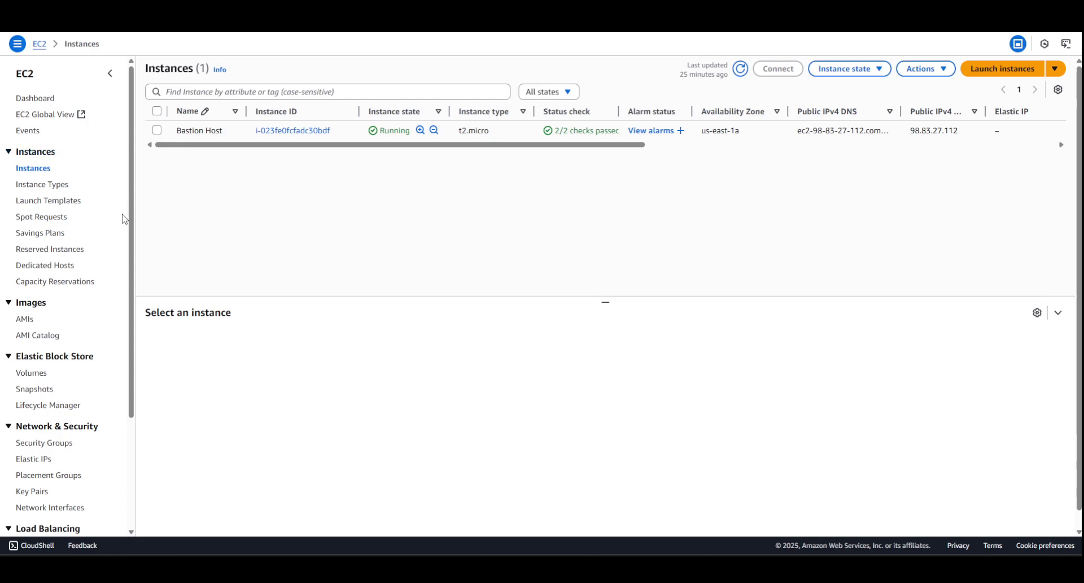
scroll(125, 219, "down", 3)
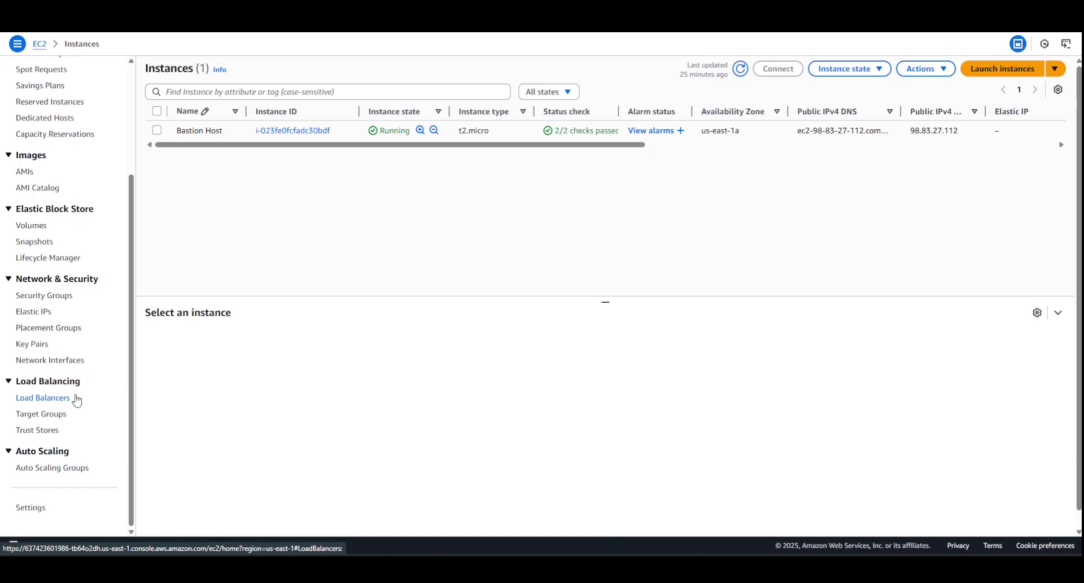
left_click(43, 399)
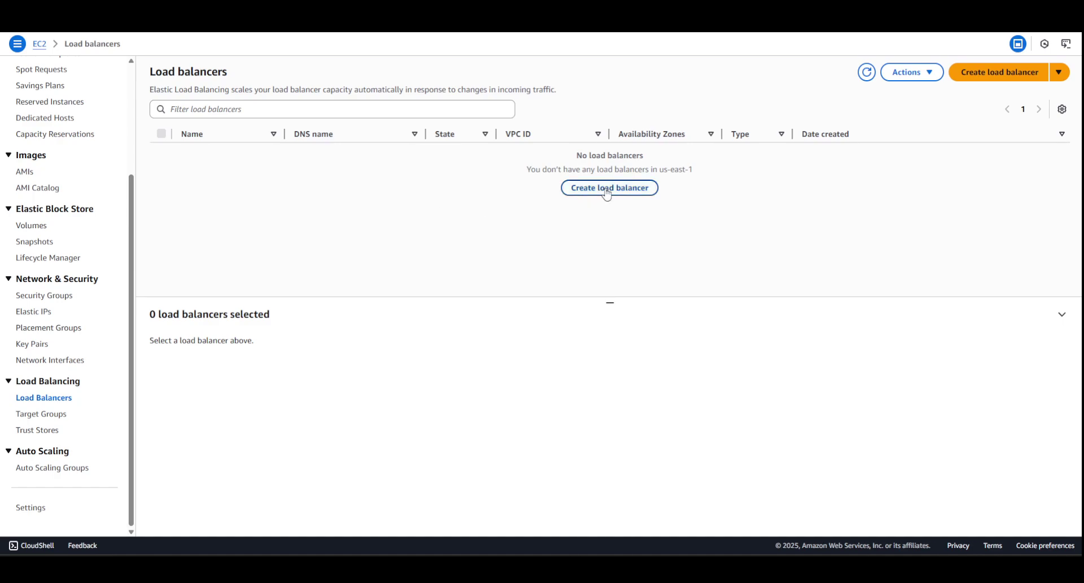
left_click(608, 192)
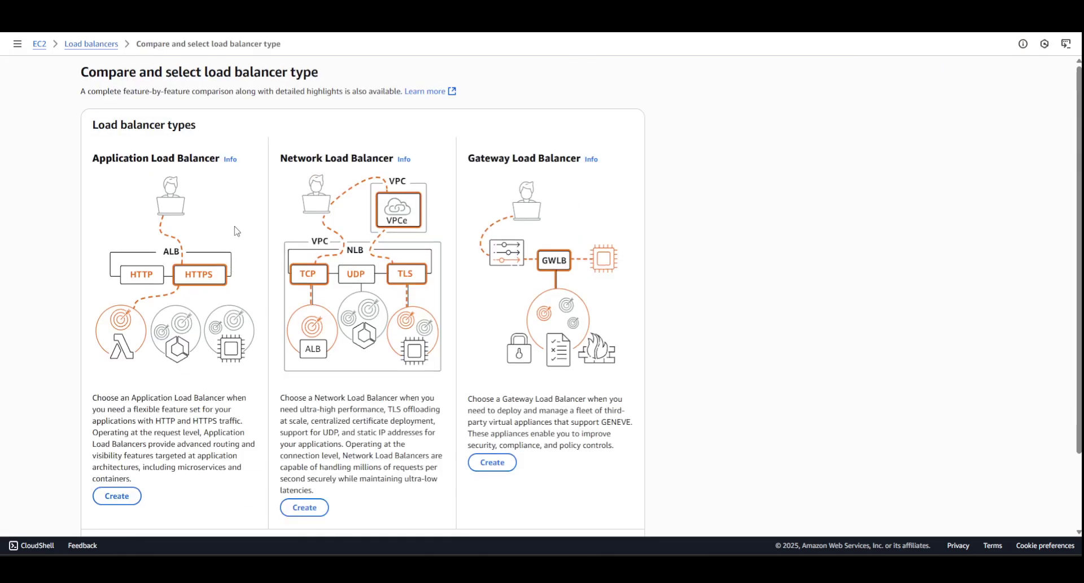
scroll(170, 242, "down", 2)
left_click(125, 408)
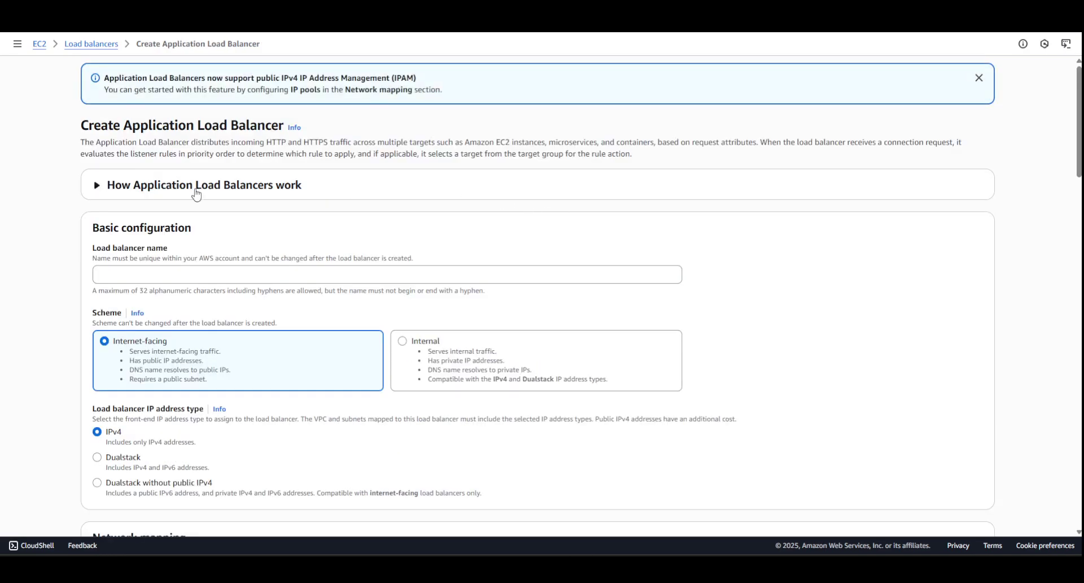
left_click(132, 279)
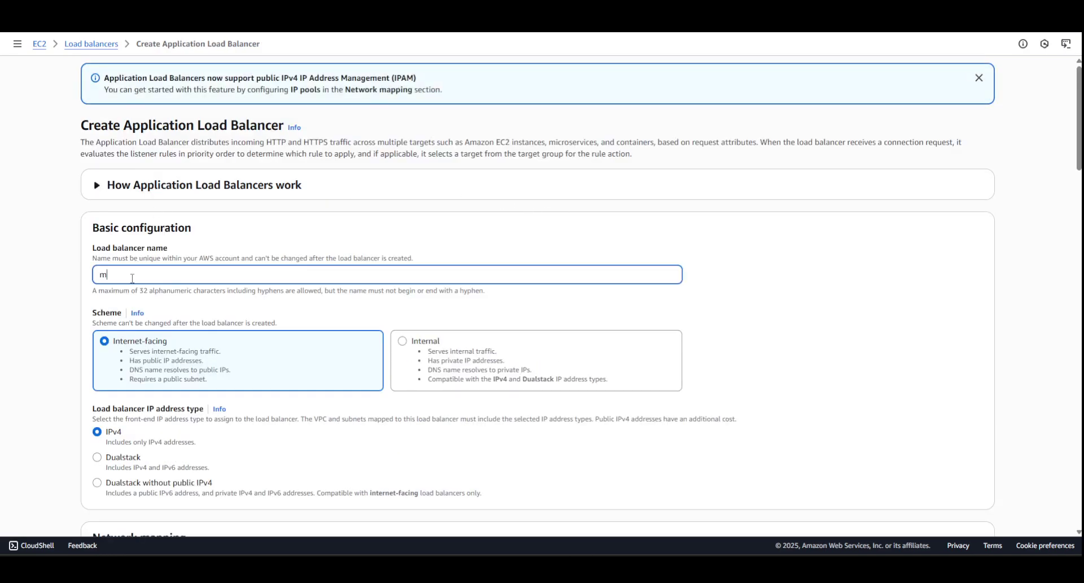
Map the load balancer to ProjectVPC with zones us-east-1a (Subnet1-1a) and us-east-1b (Subnet2-1b).
scroll(132, 278, "down", 4)
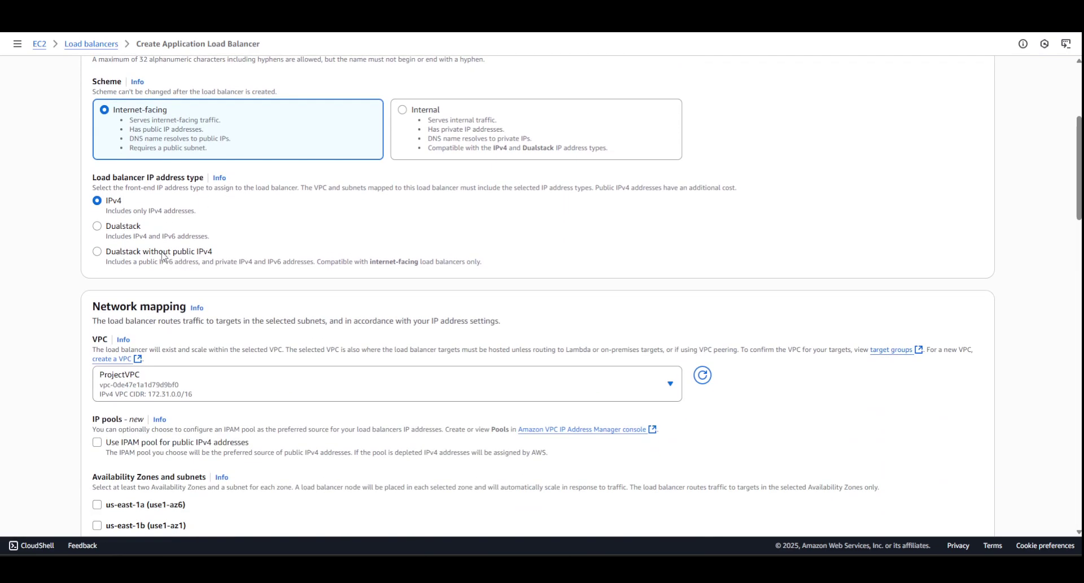
scroll(189, 264, "down", 2)
left_click(556, 272)
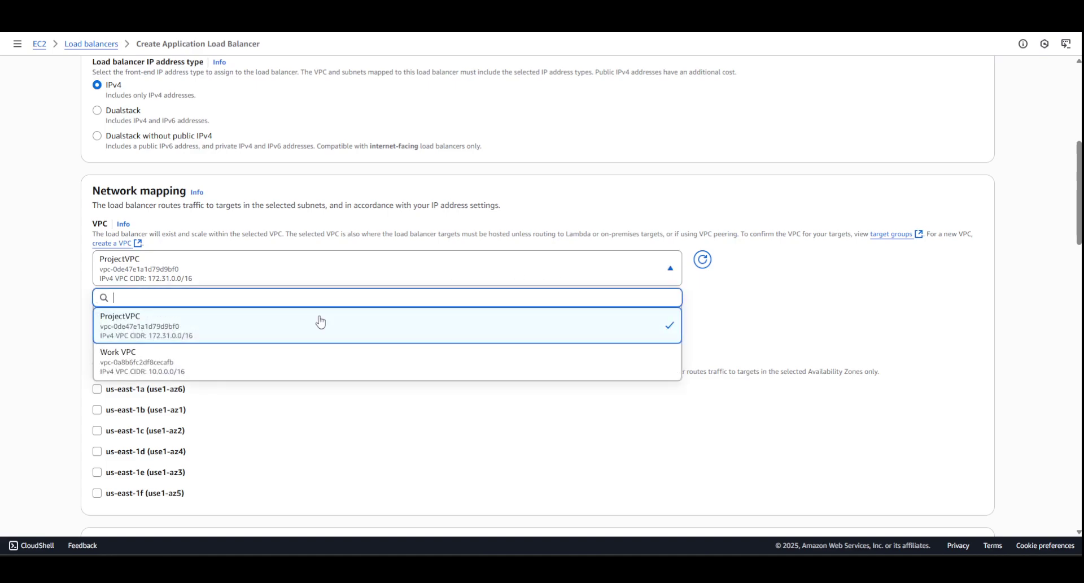
left_click(168, 326)
scroll(243, 311, "down", 2)
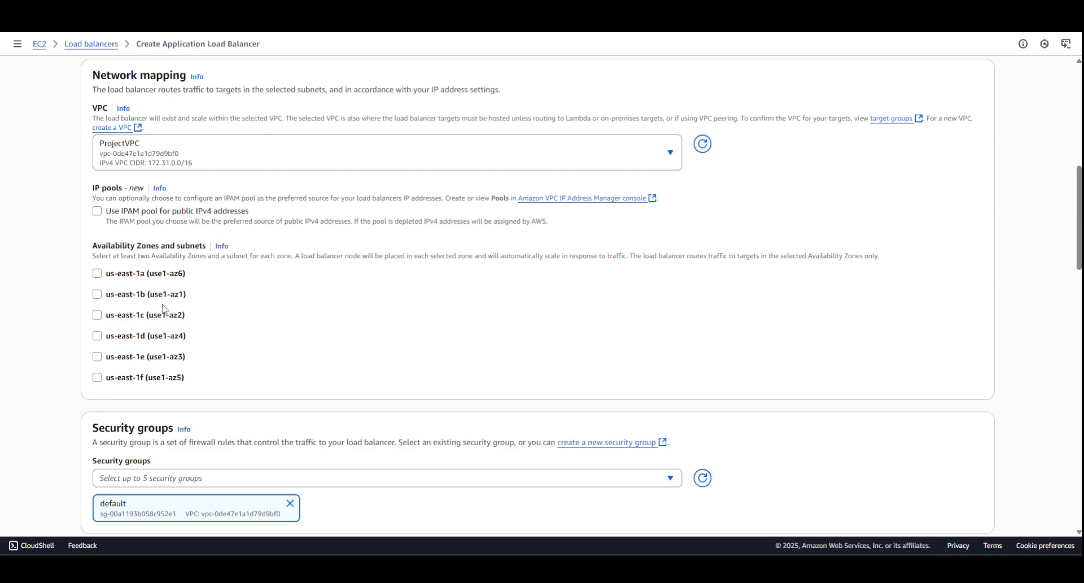
left_click(97, 274)
left_click(97, 346)
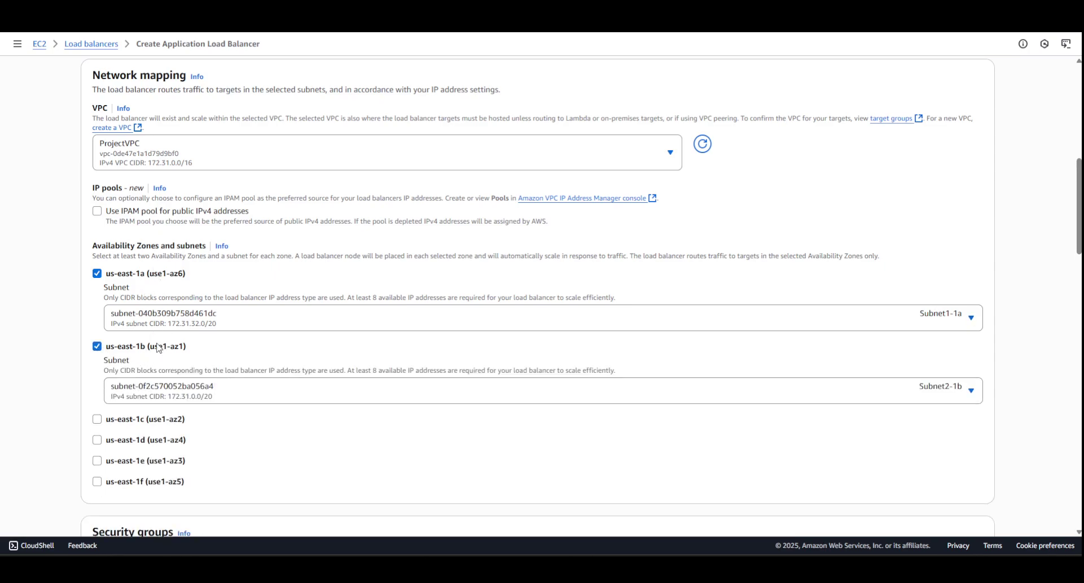
left_click_drag(114, 256, 206, 259)
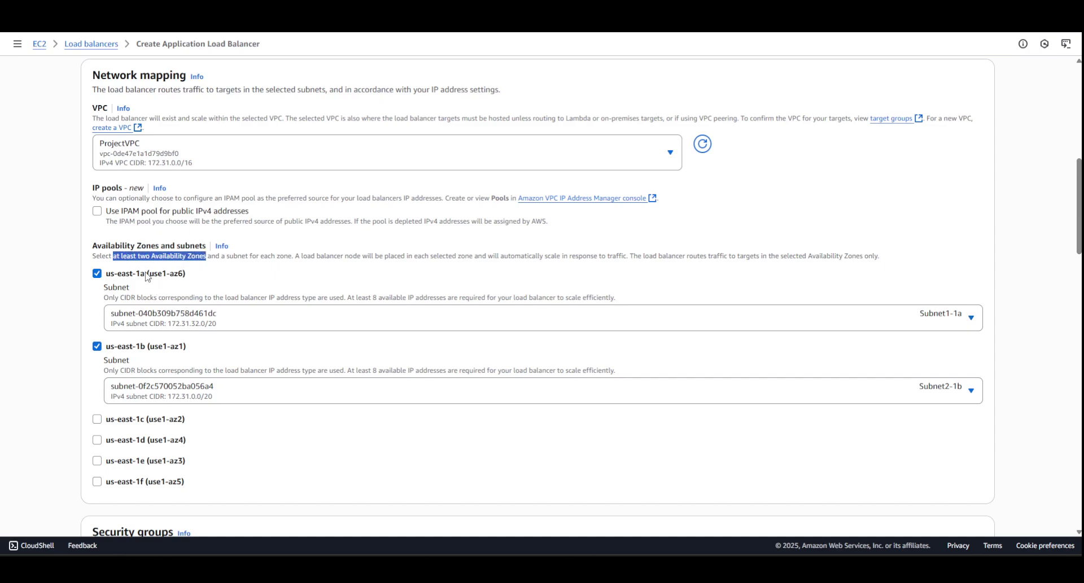
left_click(150, 347)
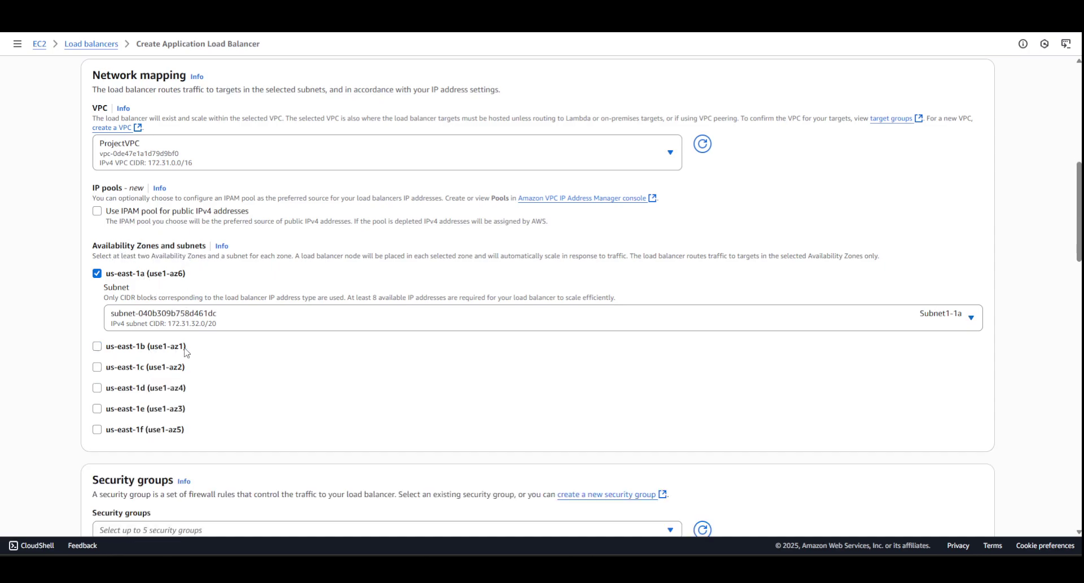
left_click(97, 347)
Start creating a target group for the default action of the load balancer's HTTP:80 listener.
scroll(249, 402, "down", 5)
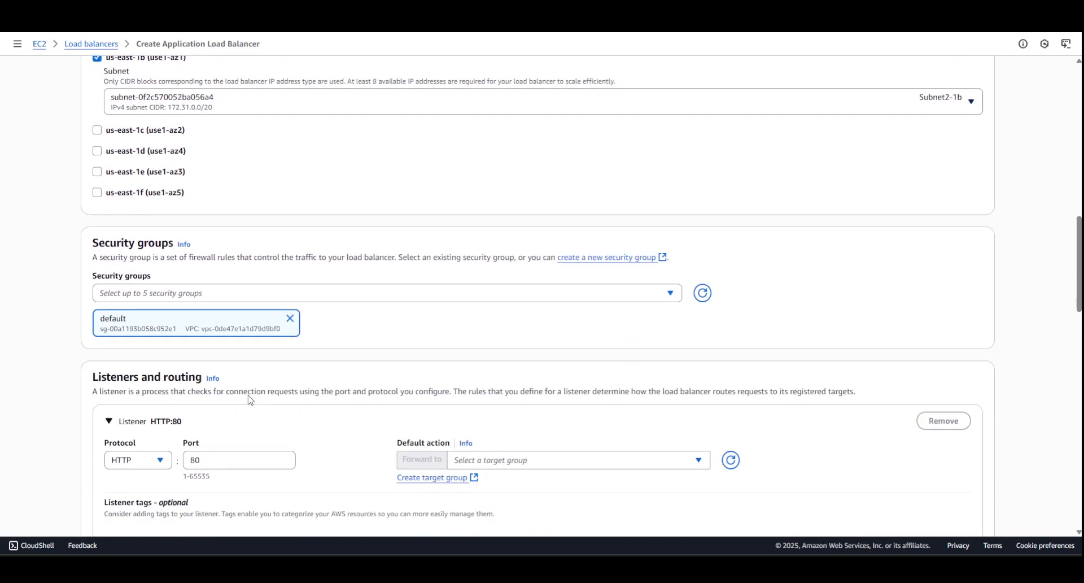
scroll(250, 400, "down", 1)
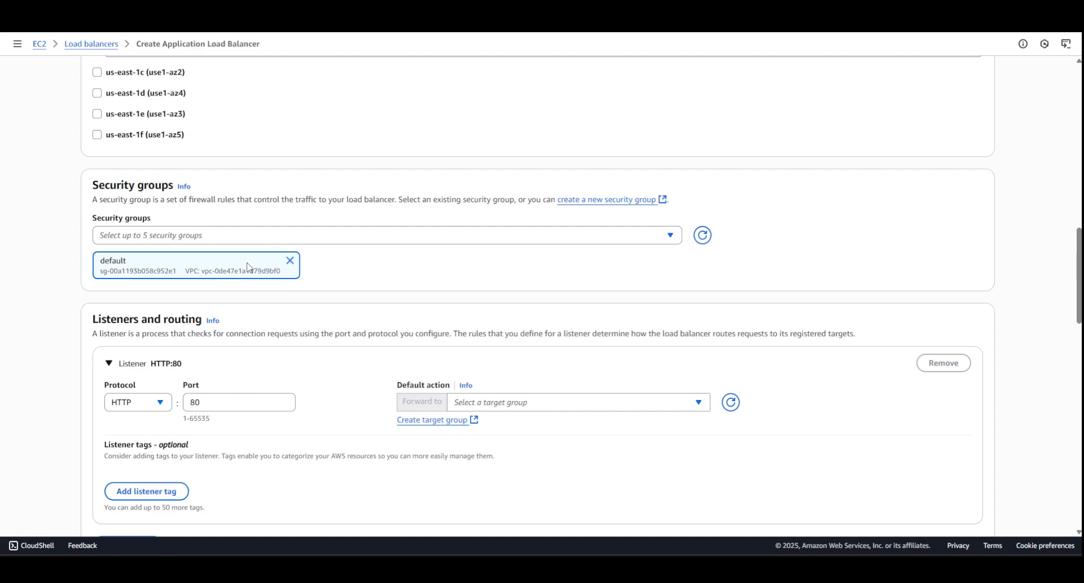
scroll(250, 270, "down", 2)
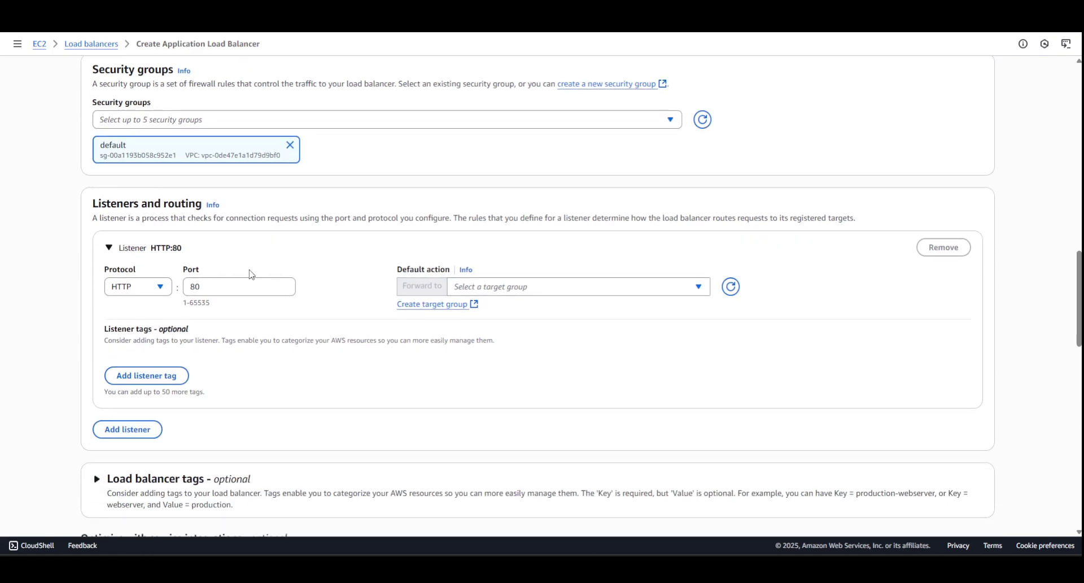
scroll(309, 279, "down", 1)
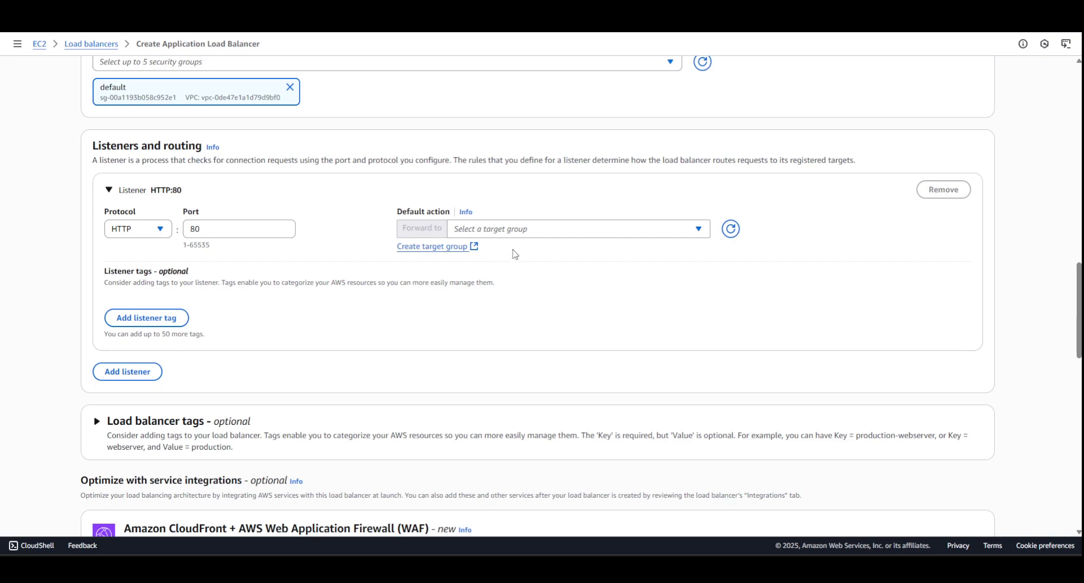
left_click(440, 246)
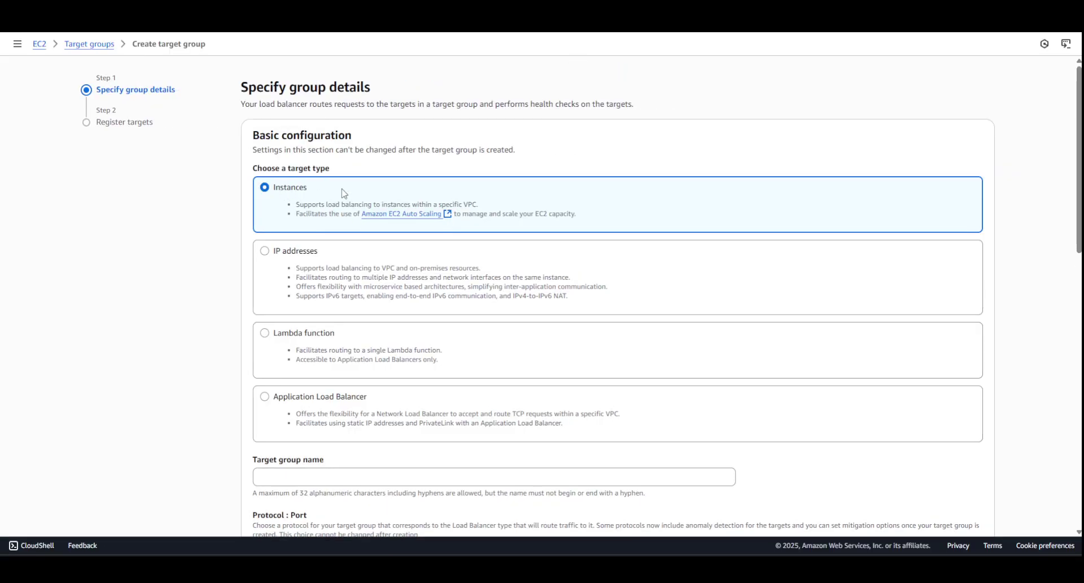
Name the new Instances-type target group firstTG.
scroll(344, 193, "down", 4)
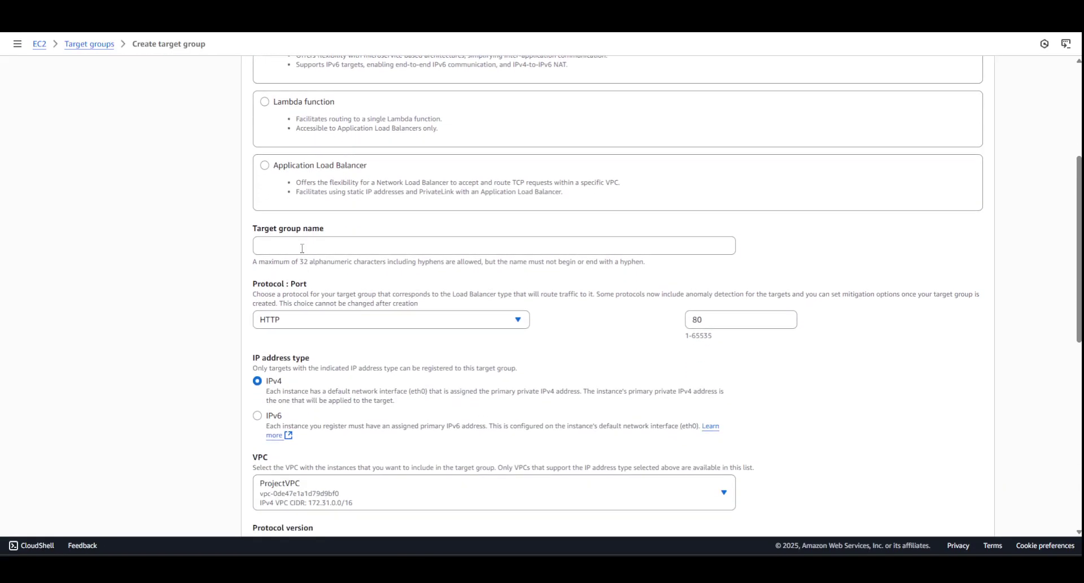
left_click(301, 246)
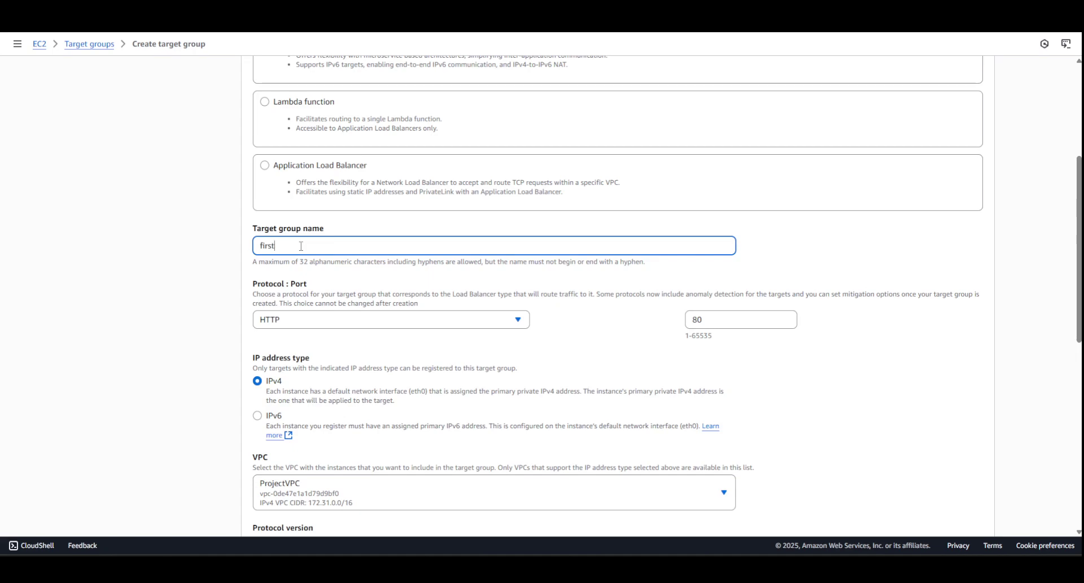
scroll(310, 246, "down", 1)
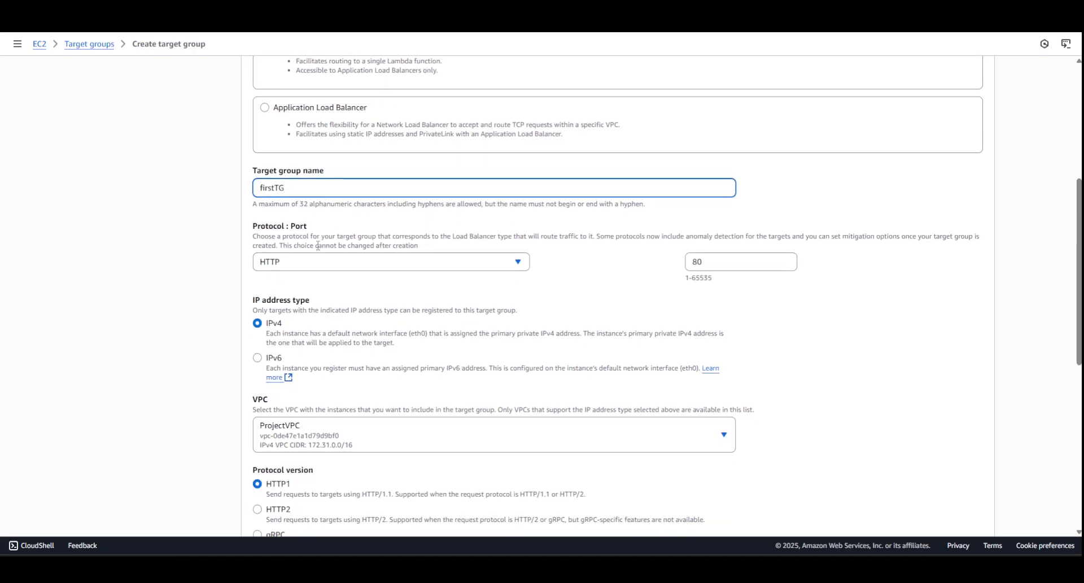
scroll(394, 286, "down", 2)
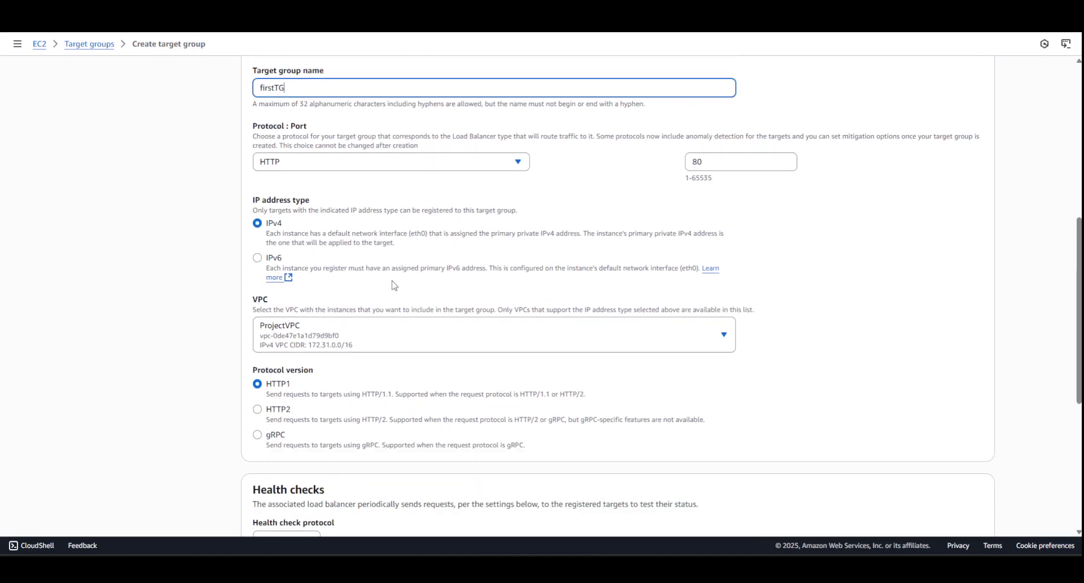
Keep HTTP:80, IPv4, ProjectVPC, HTTP1 and health check path / for the target group and proceed to registering targets.
scroll(373, 282, "down", 2)
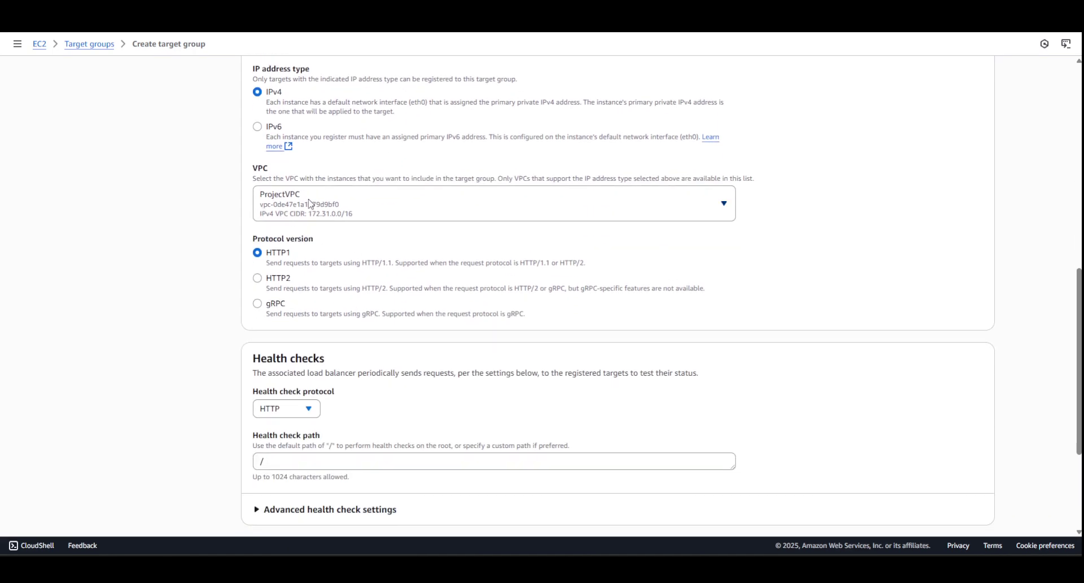
scroll(369, 205, "down", 2)
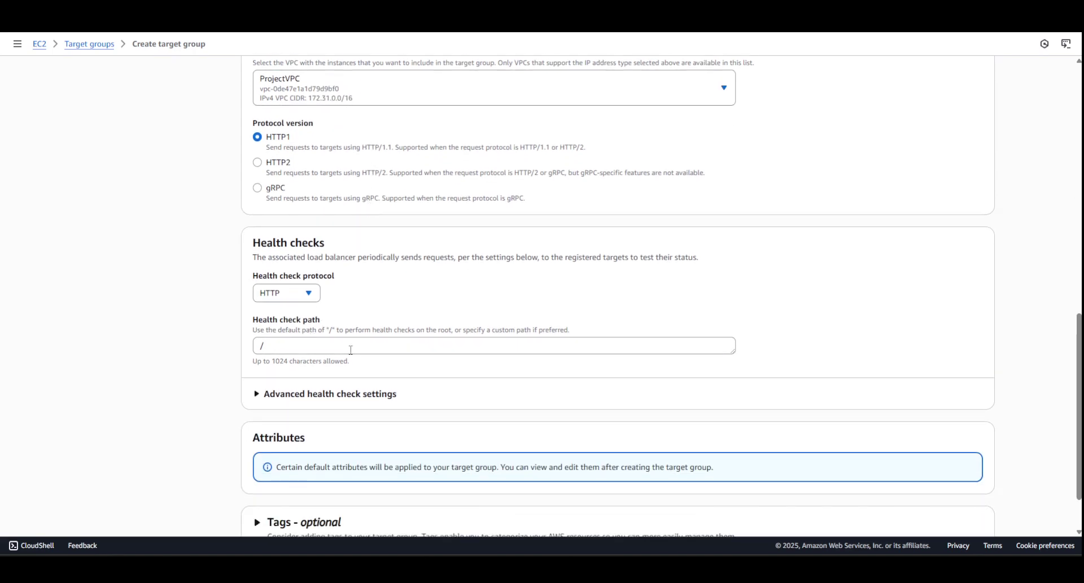
scroll(678, 412, "down", 1)
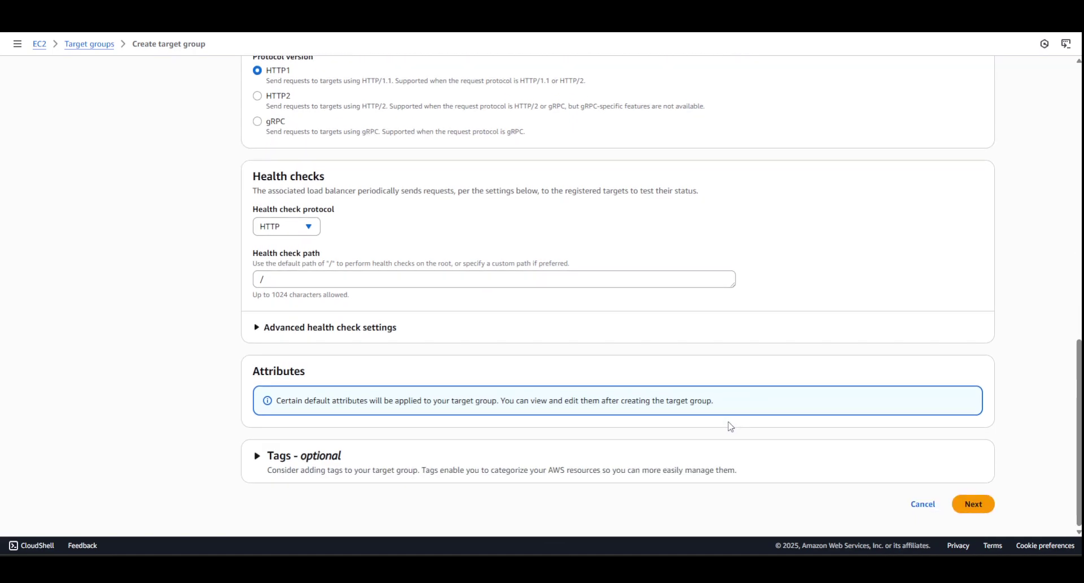
left_click(971, 504)
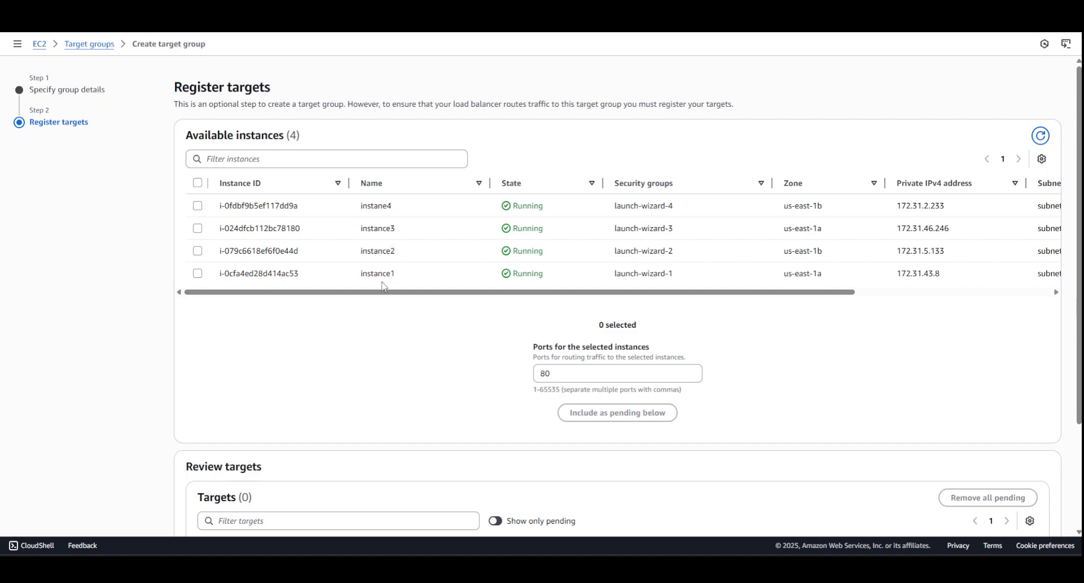
Include instance1 and instance2 as pending targets on port 80 and create the target group.
left_click(198, 274)
left_click(198, 251)
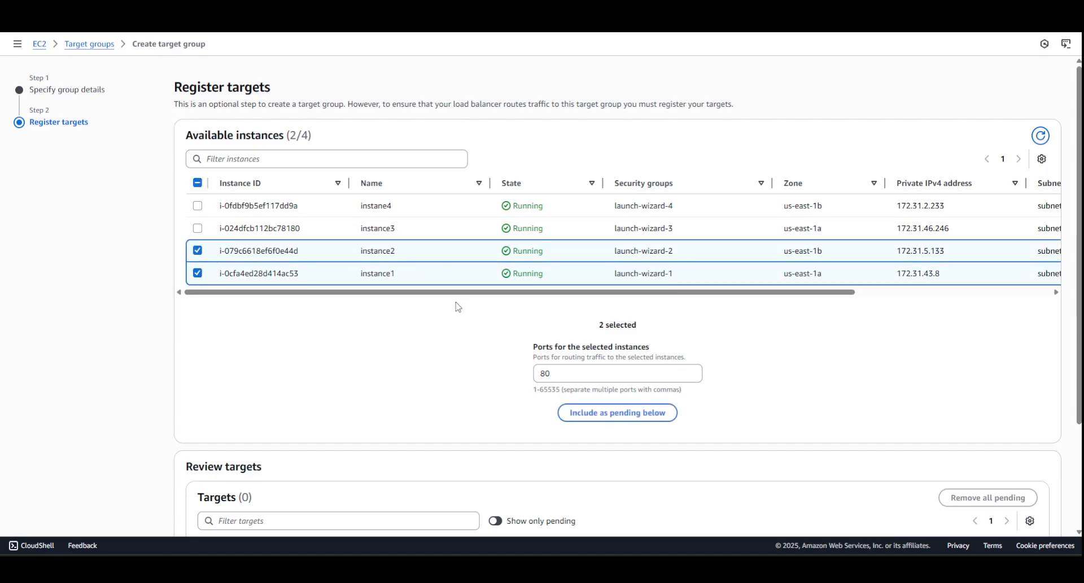
scroll(469, 341, "down", 2)
left_click(622, 299)
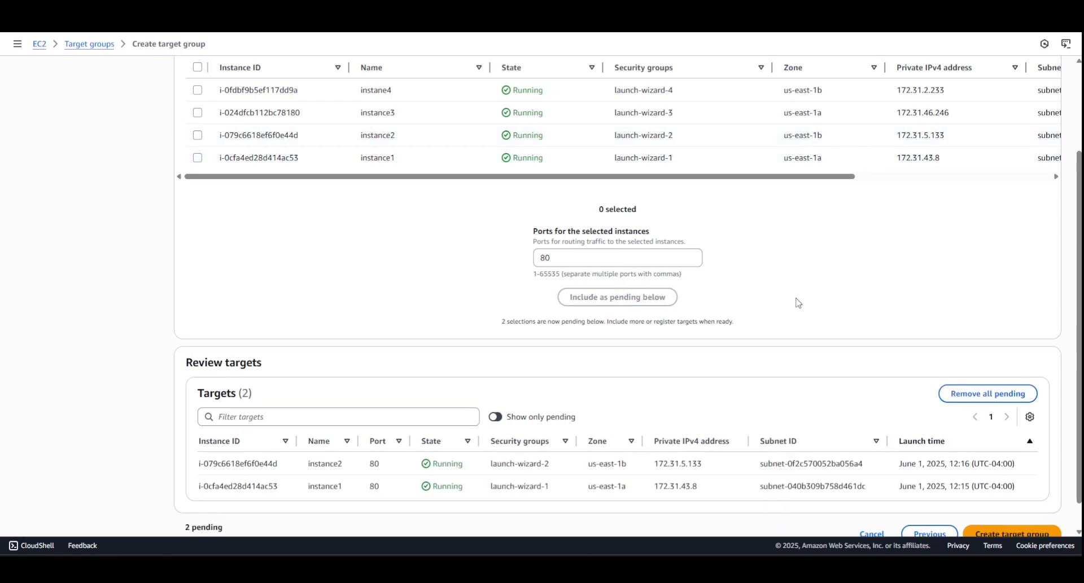
scroll(802, 300, "down", 1)
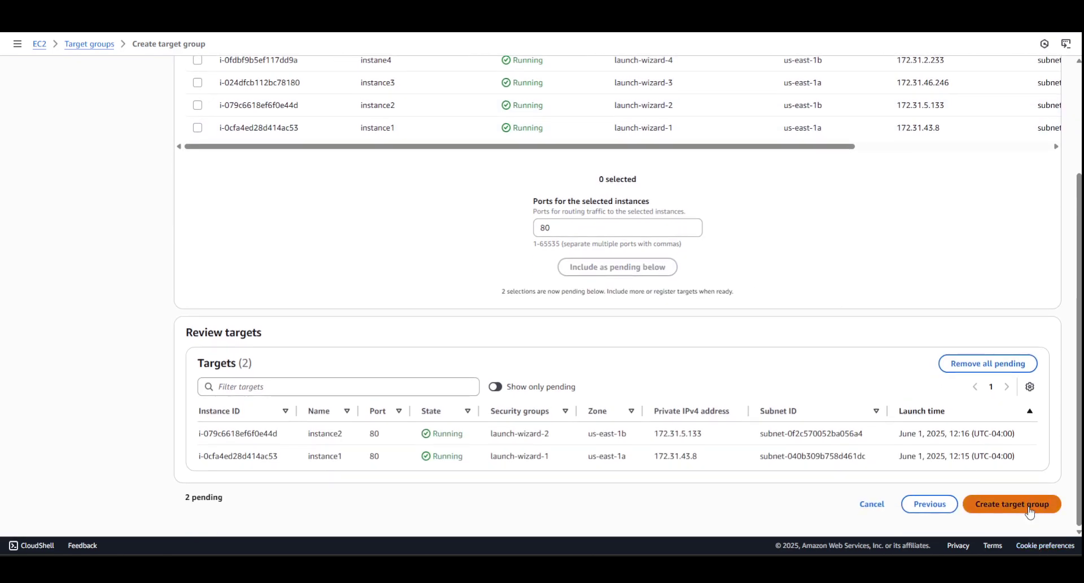
left_click(1030, 511)
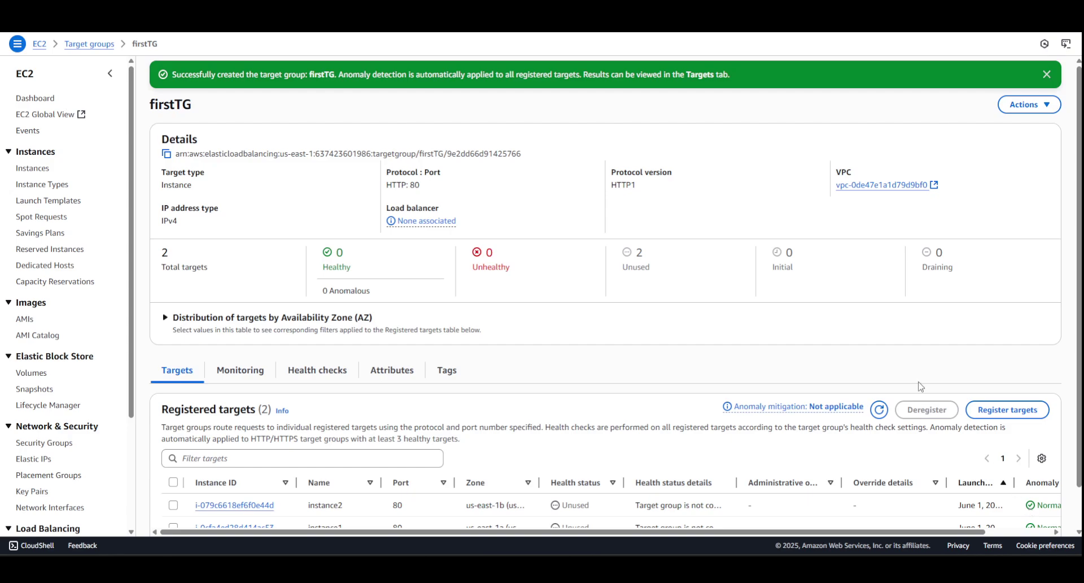
Check EC2's Target Groups list for the firstTG group.
scroll(54, 452, "down", 3)
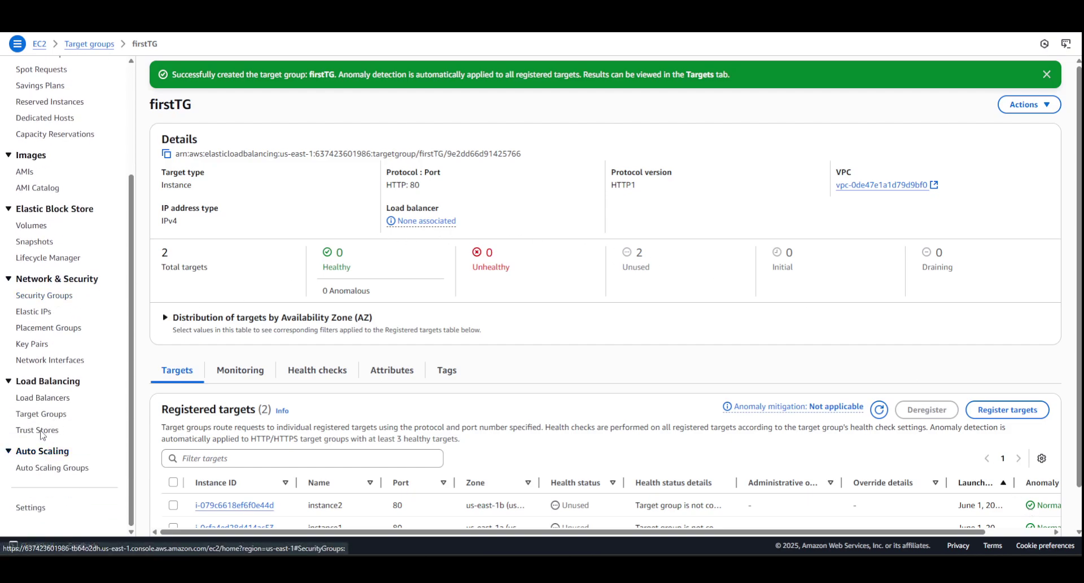
left_click(40, 414)
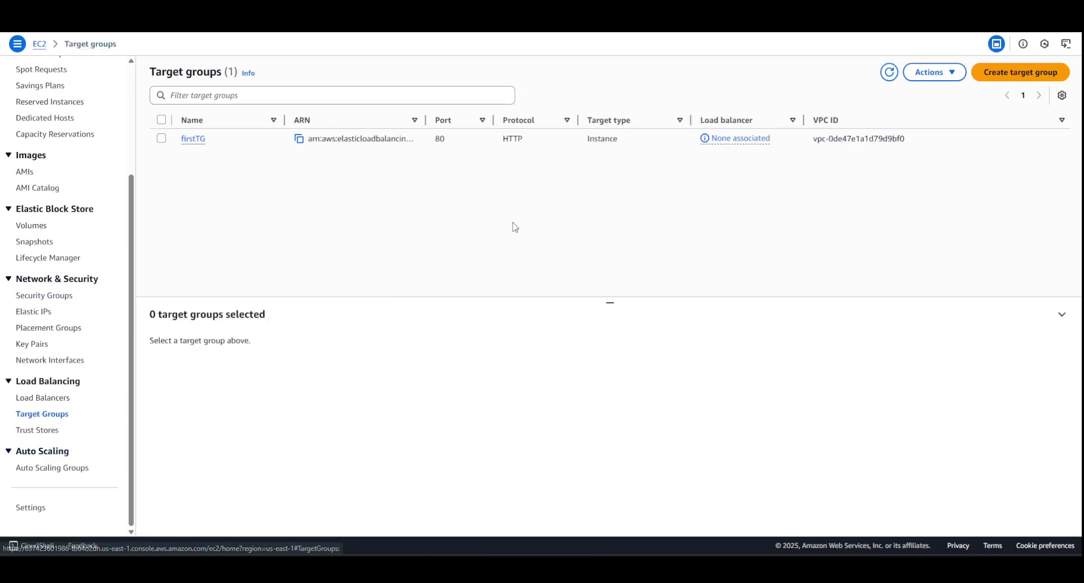
left_click(998, 74)
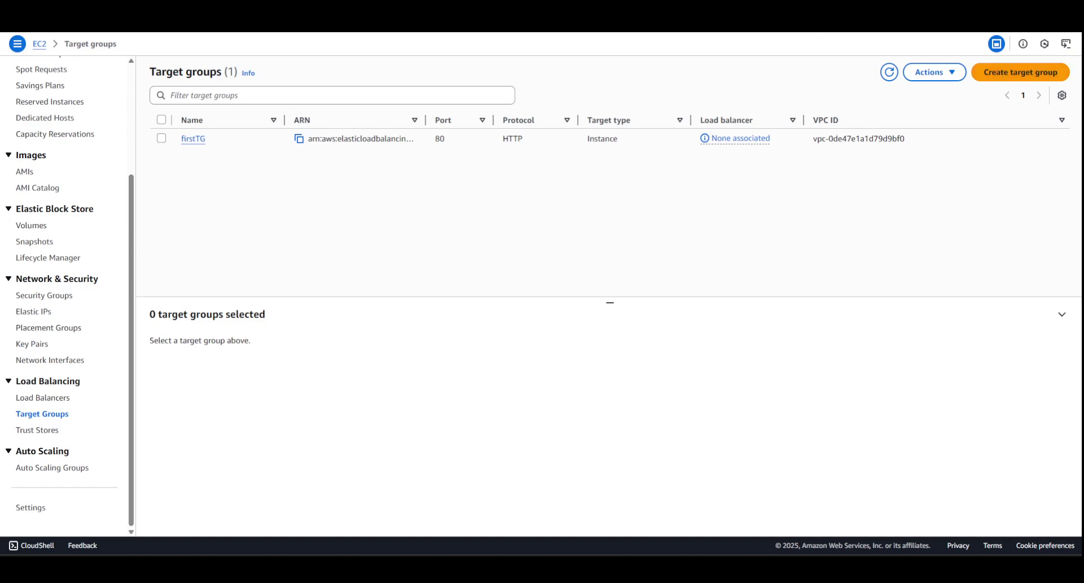
Return to the load balancer setup, forward the HTTP:80 listener's default action to firstTG, and create the load balancer.
key("ctrl+shift+Tab")
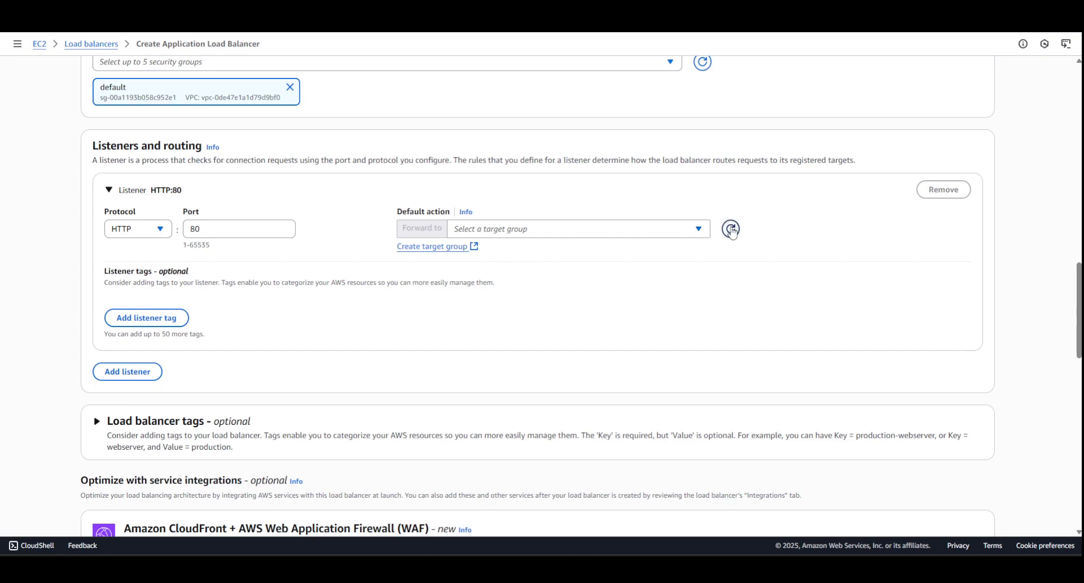
left_click(629, 234)
left_click(472, 280)
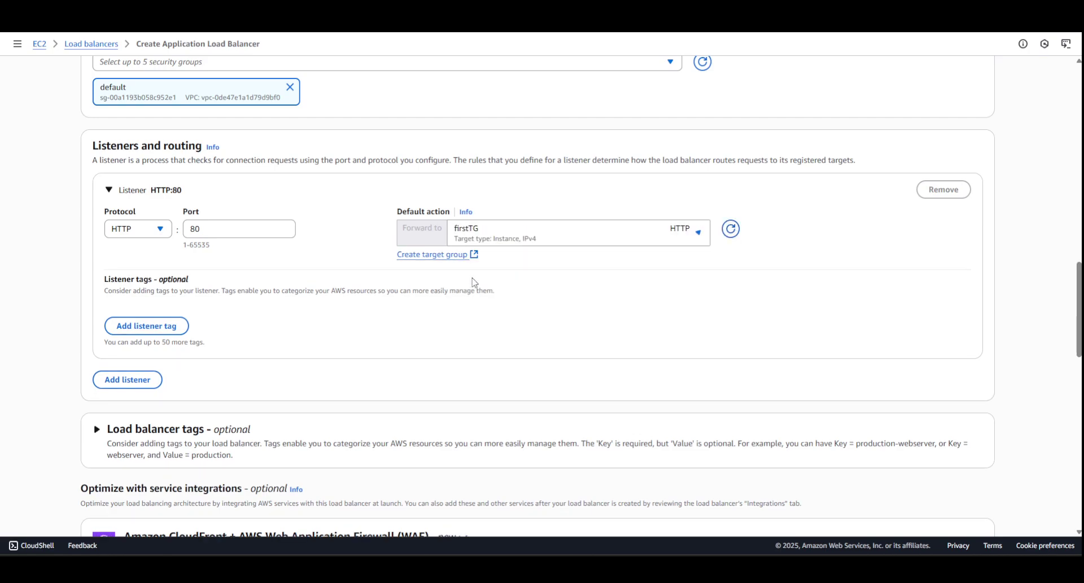
scroll(266, 285, "down", 5)
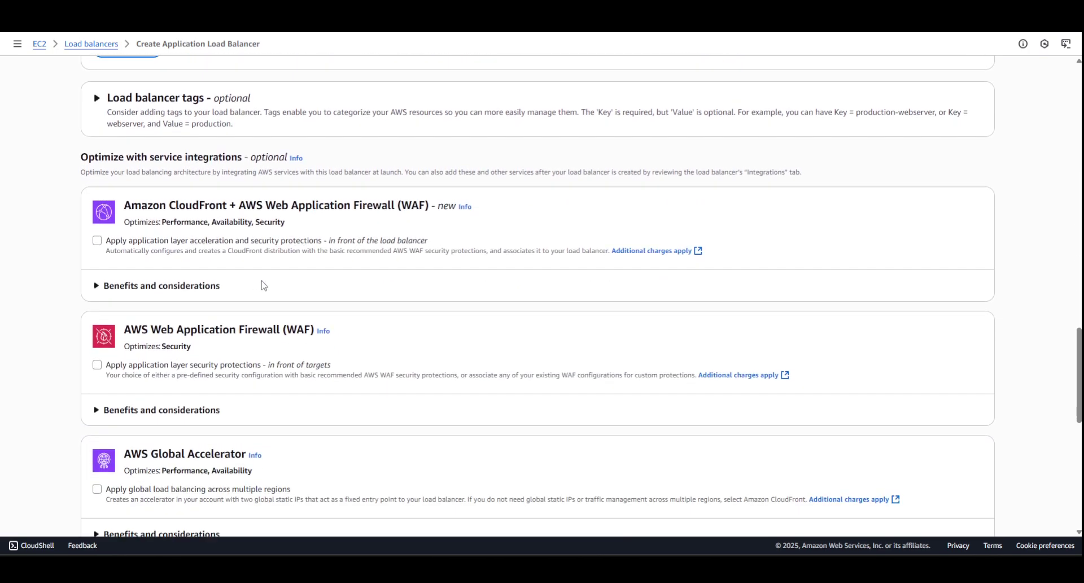
scroll(264, 285, "down", 6)
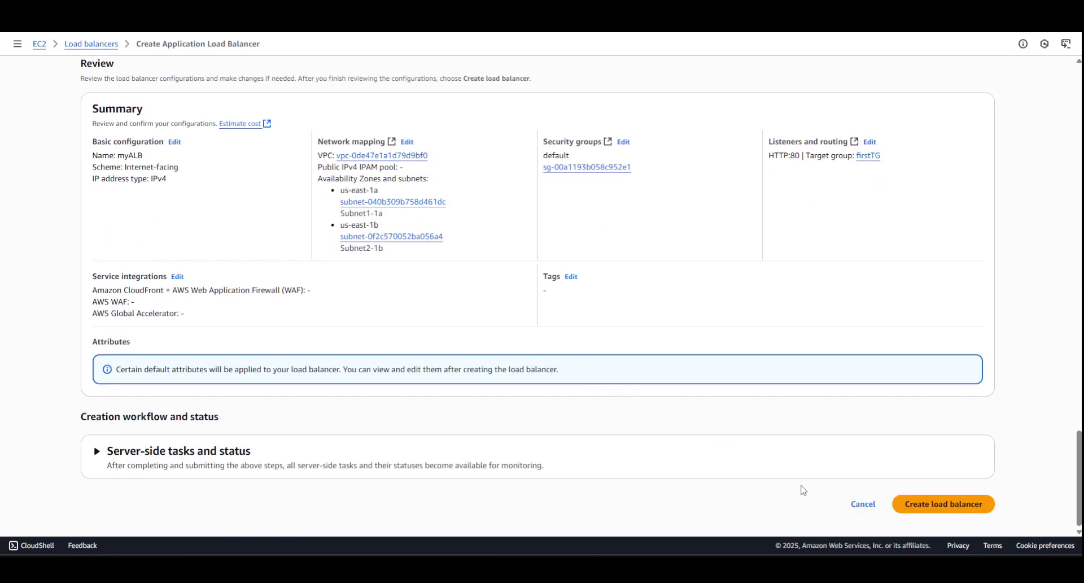
left_click(944, 506)
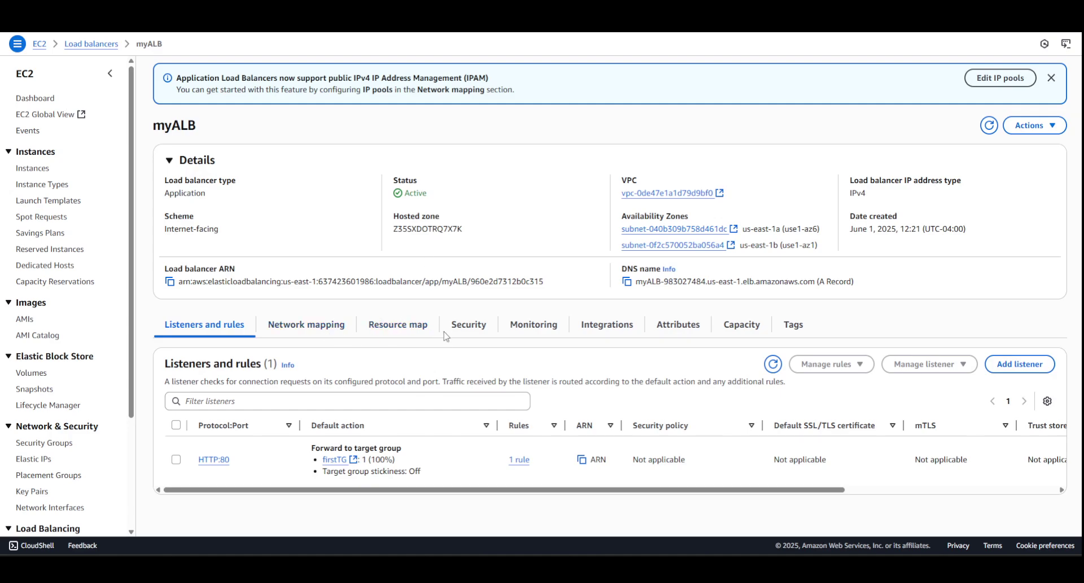
Open myALB's default security group for inbound rule editing and delete its All traffic rule.
left_click(476, 331)
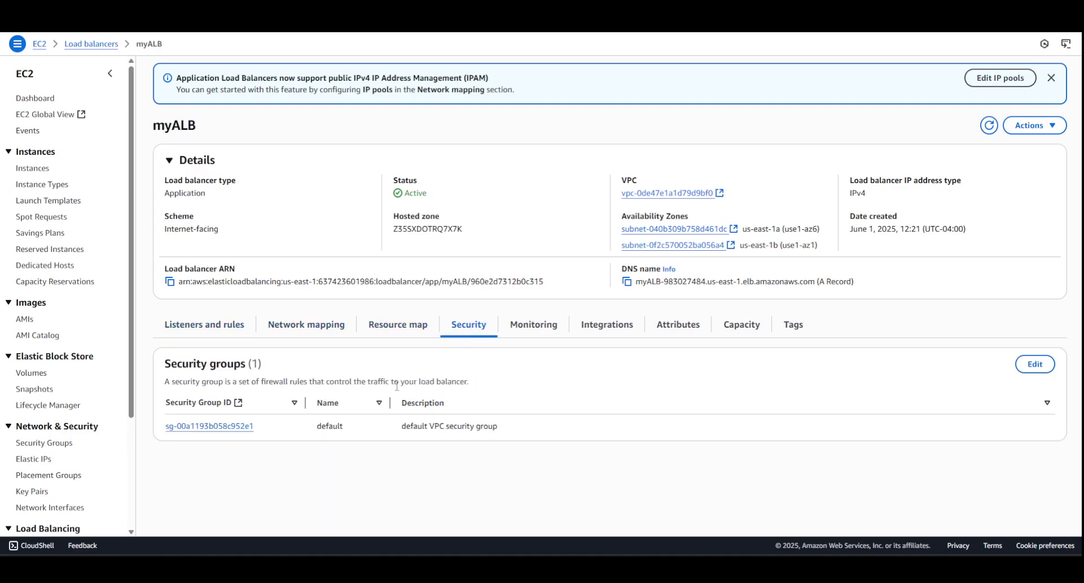
left_click(245, 428)
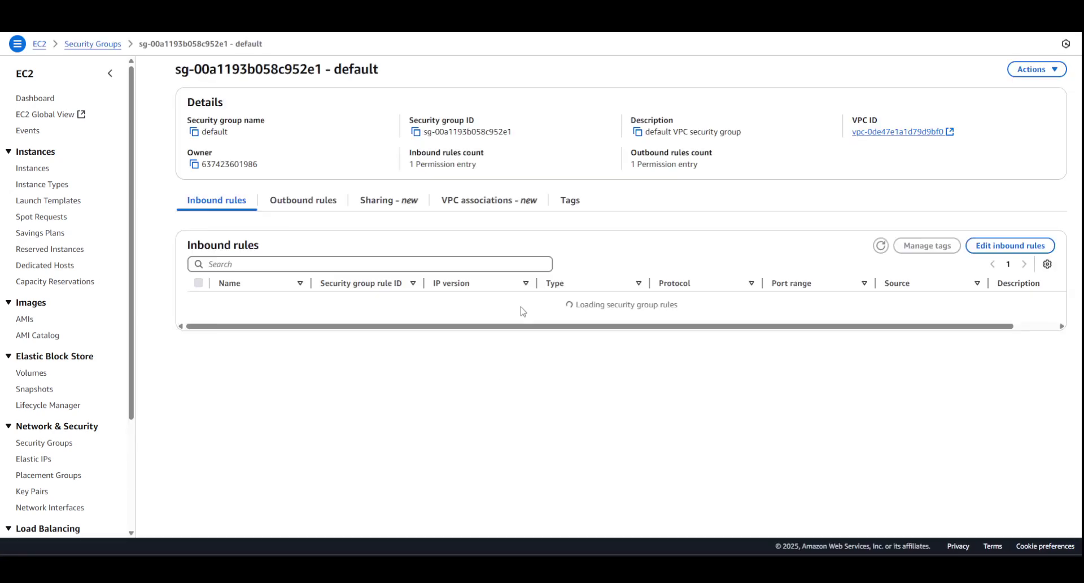
left_click(1005, 247)
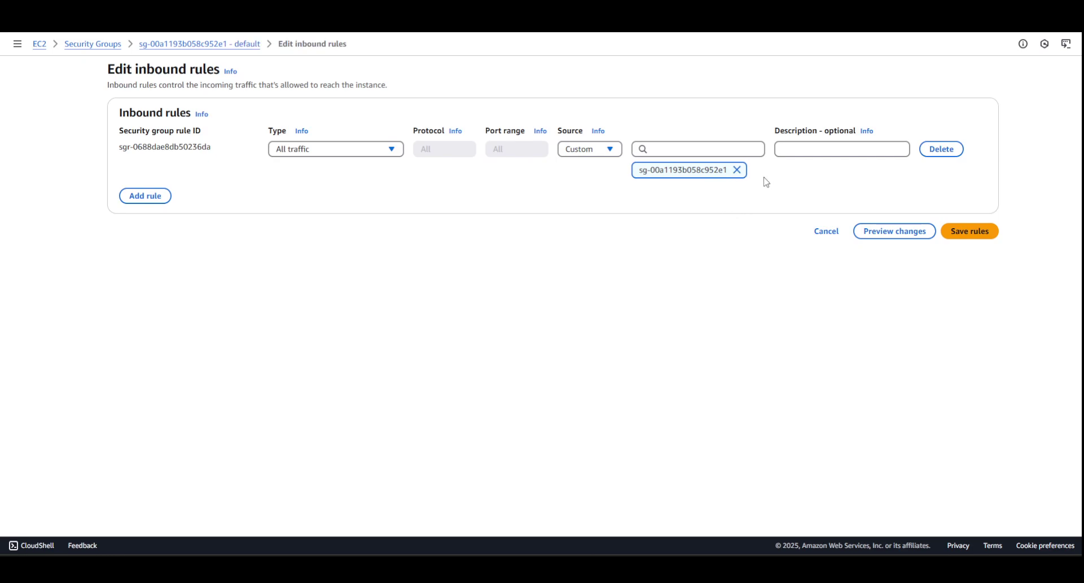
left_click(940, 150)
Add an inbound HTTP rule with source 0.0.0.0/0 to the default security group and save the rules.
left_click(168, 174)
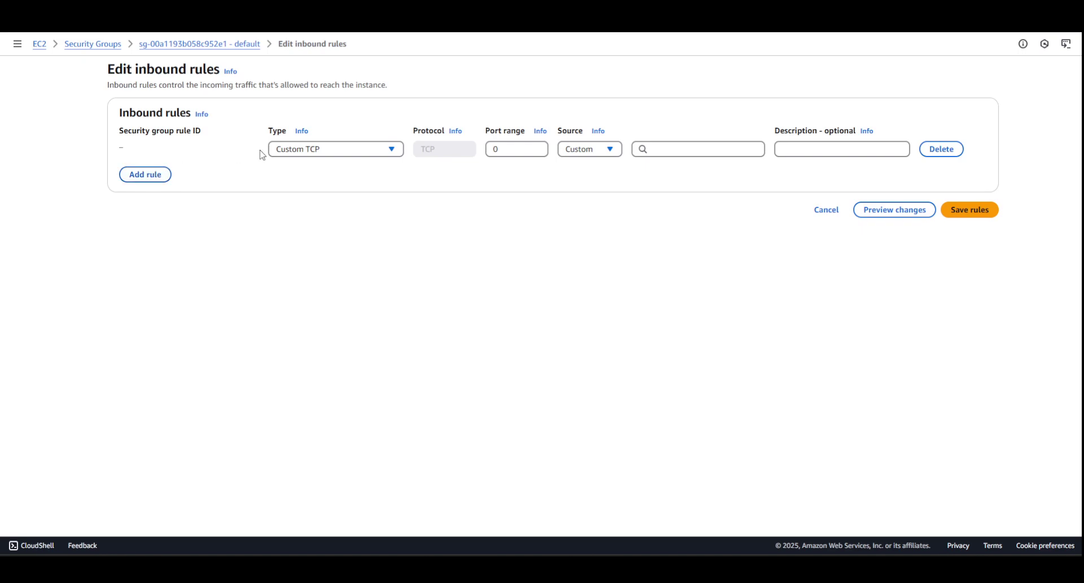
left_click(333, 149)
left_click(303, 411)
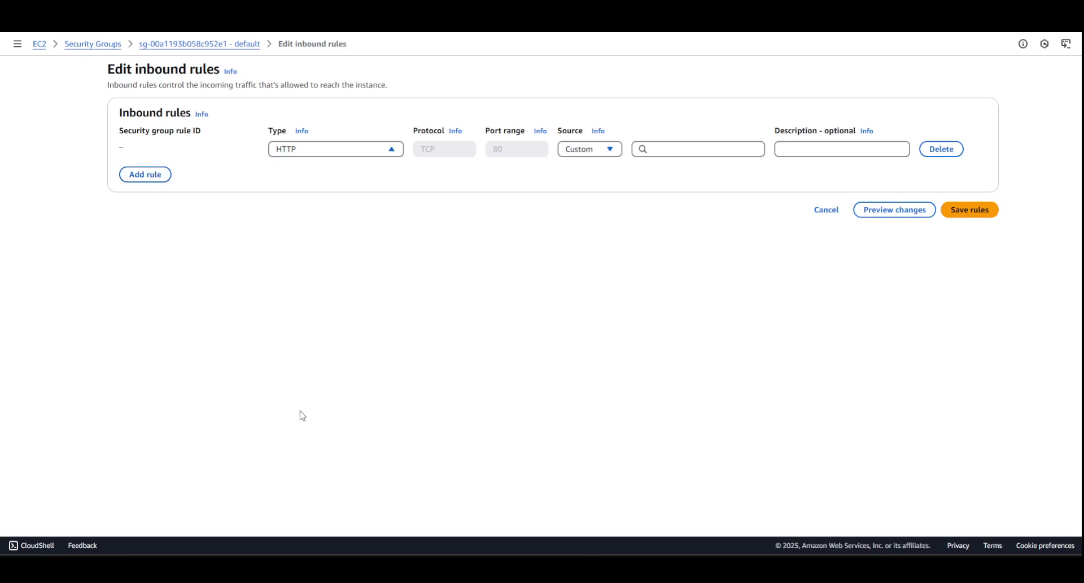
left_click(659, 149)
left_click(668, 190)
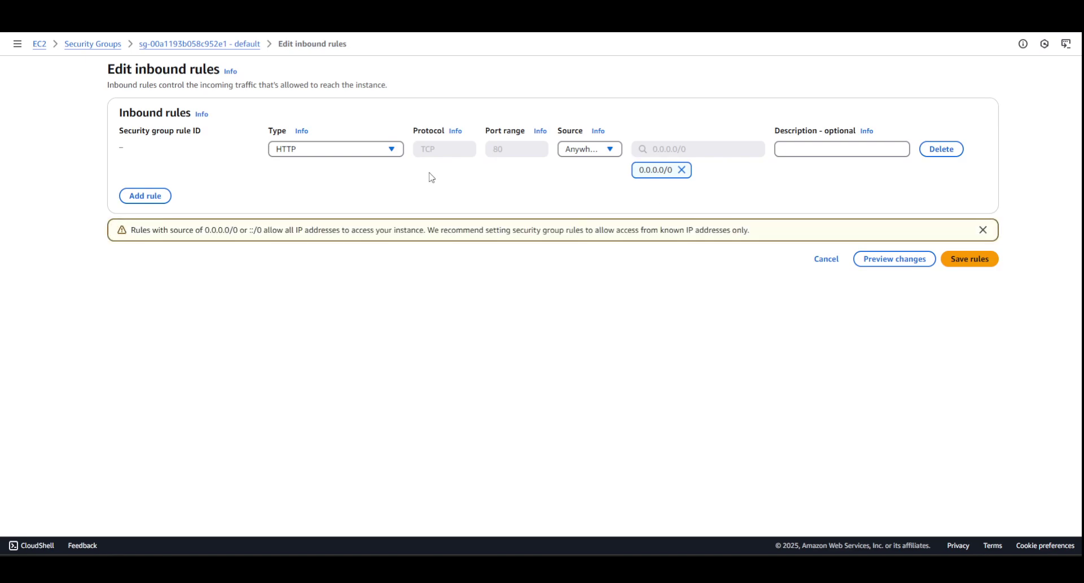
left_click(965, 260)
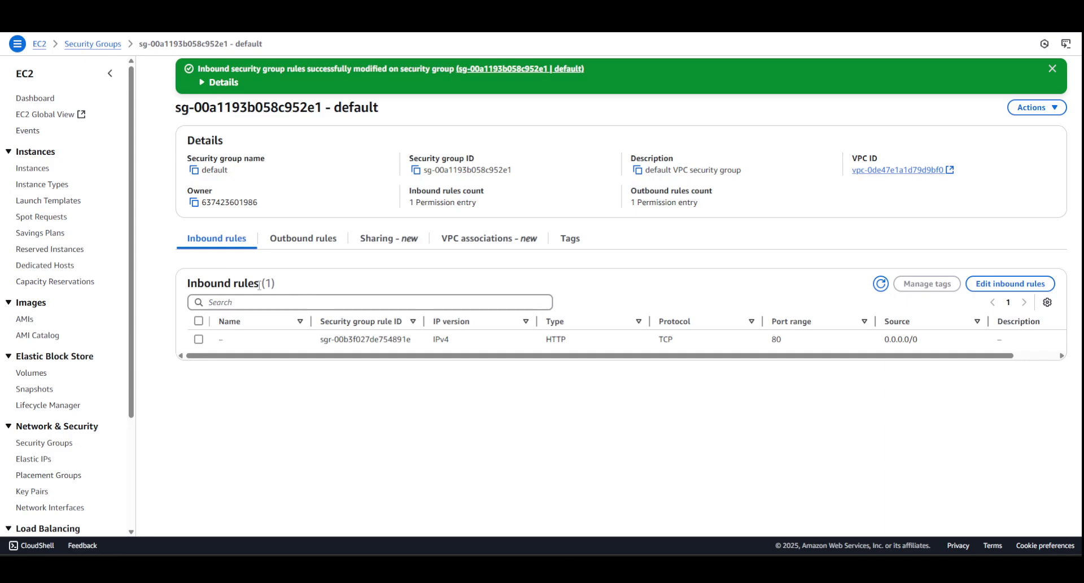
Copy myALB's DNS name from the Load Balancers list and open it in a new browser tab.
scroll(78, 447, "down", 3)
left_click(44, 398)
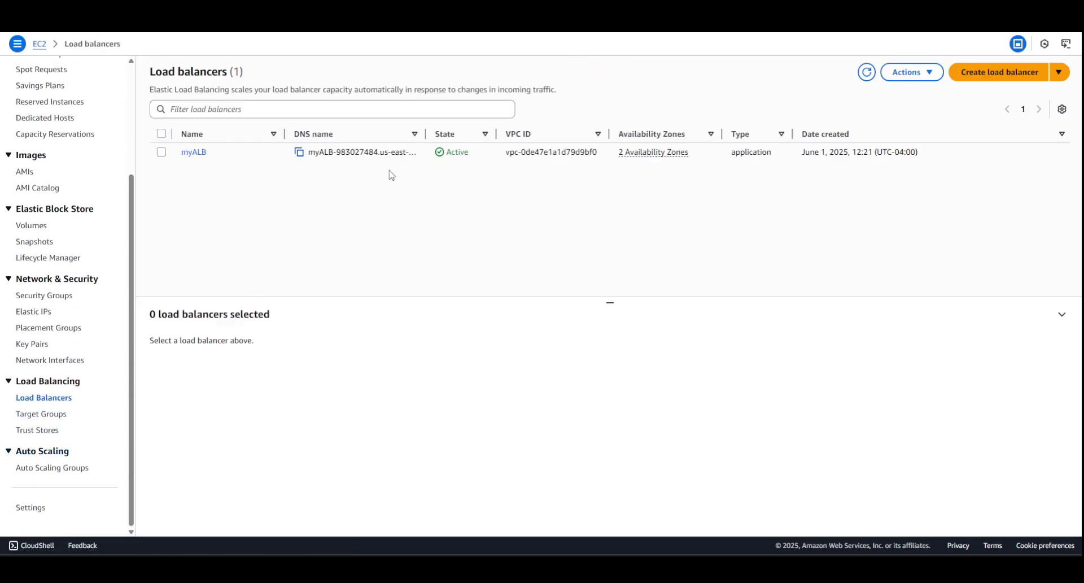
left_click(299, 153)
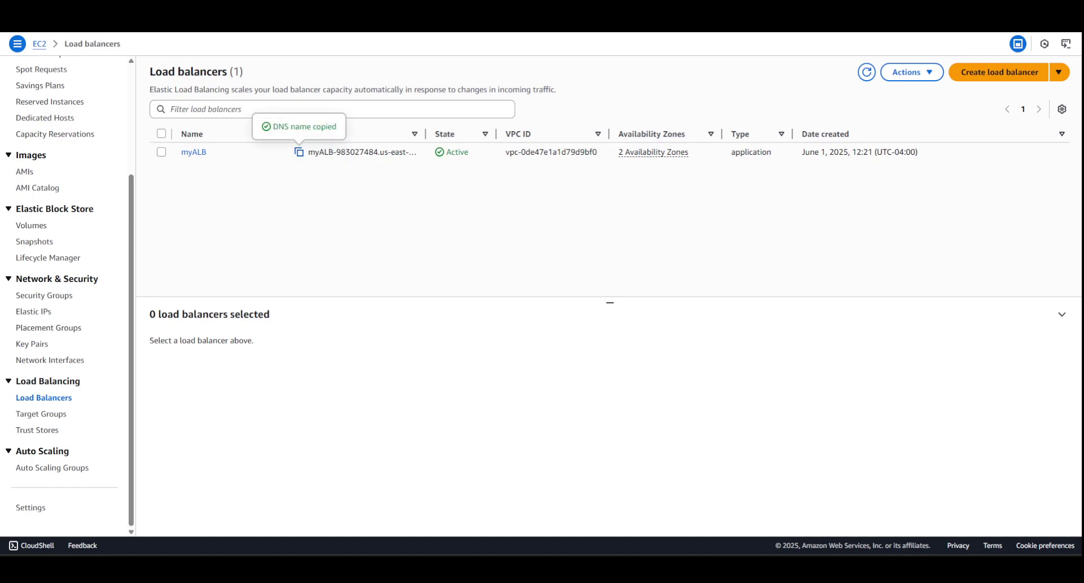
key("ctrl+t")
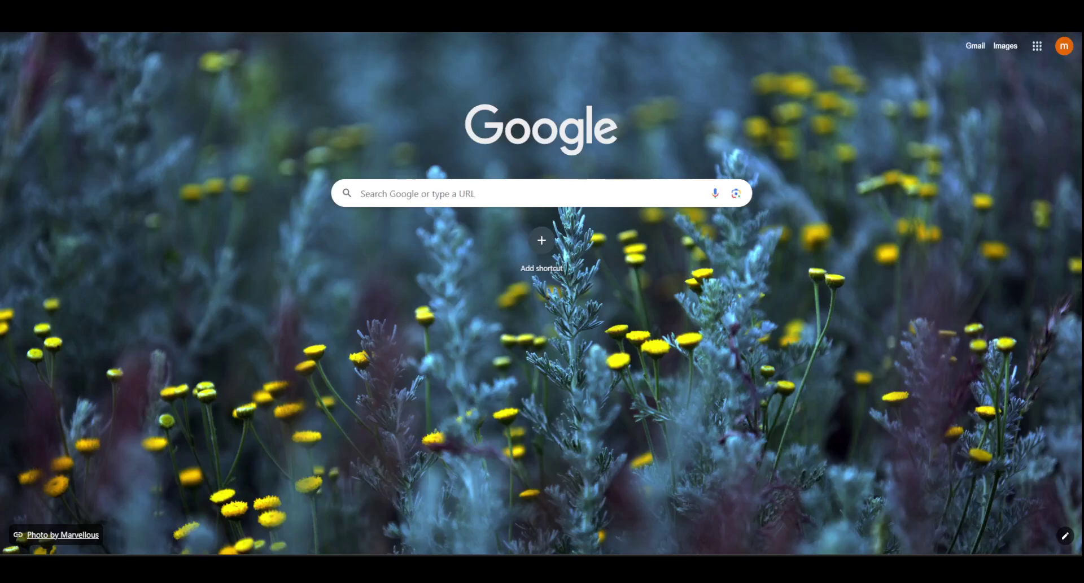
key("ctrl+v")
key("Return")
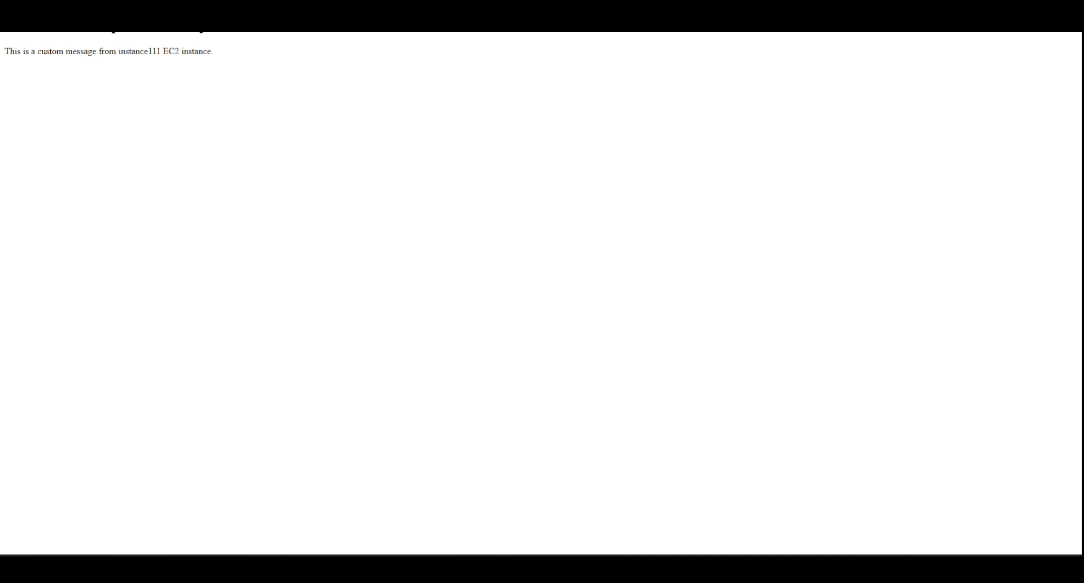
Move the load balancer's page into its own widened window and reload it several times to check which instance responds.
left_click_drag(748, 34, 394, 34)
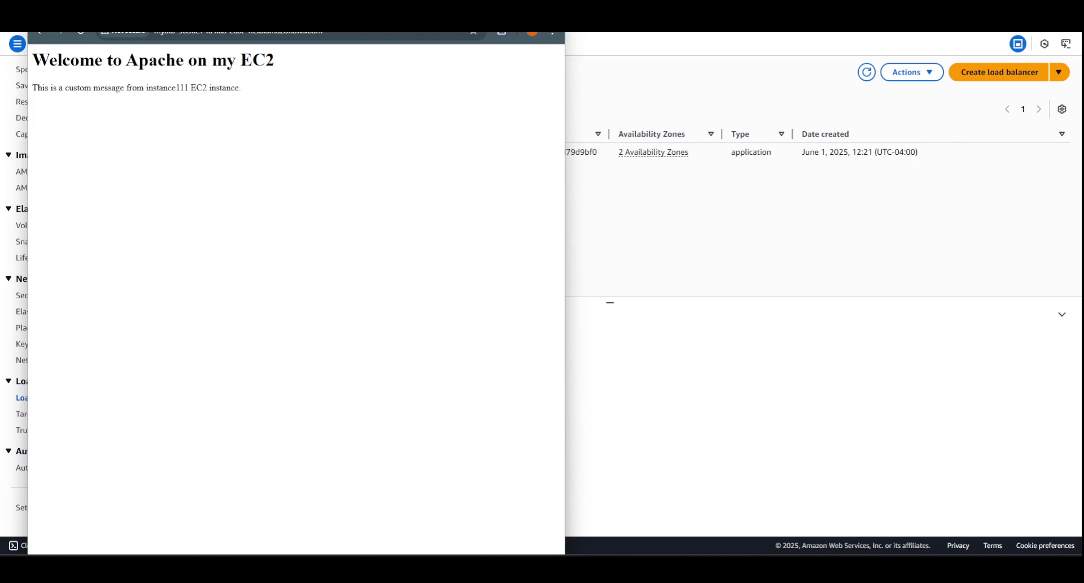
left_click_drag(565, 240, 994, 265)
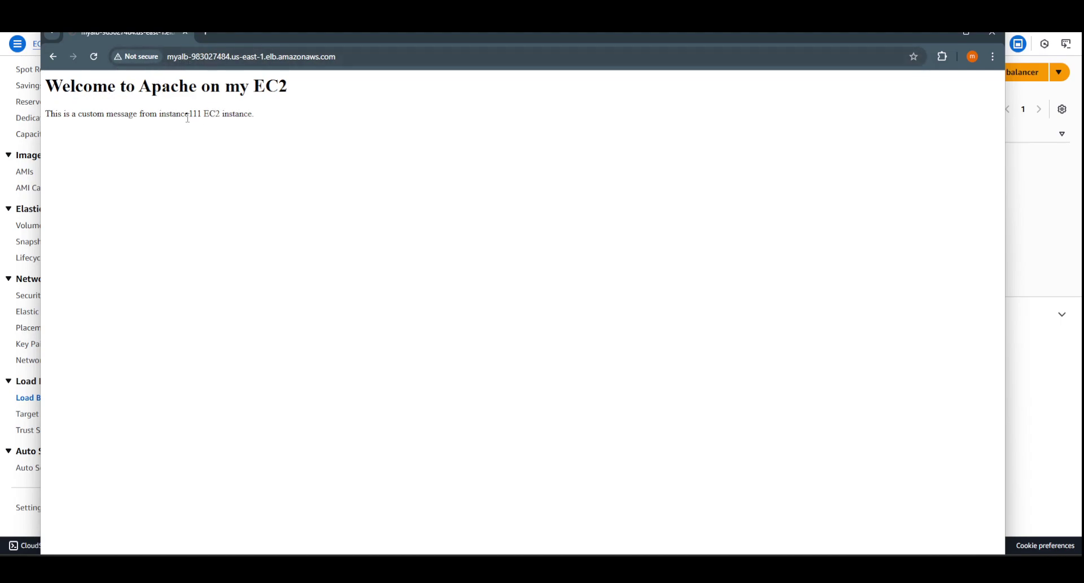
left_click_drag(189, 113, 207, 114)
left_click(94, 57)
left_click(93, 57)
left_click(93, 57)
left_click(94, 57)
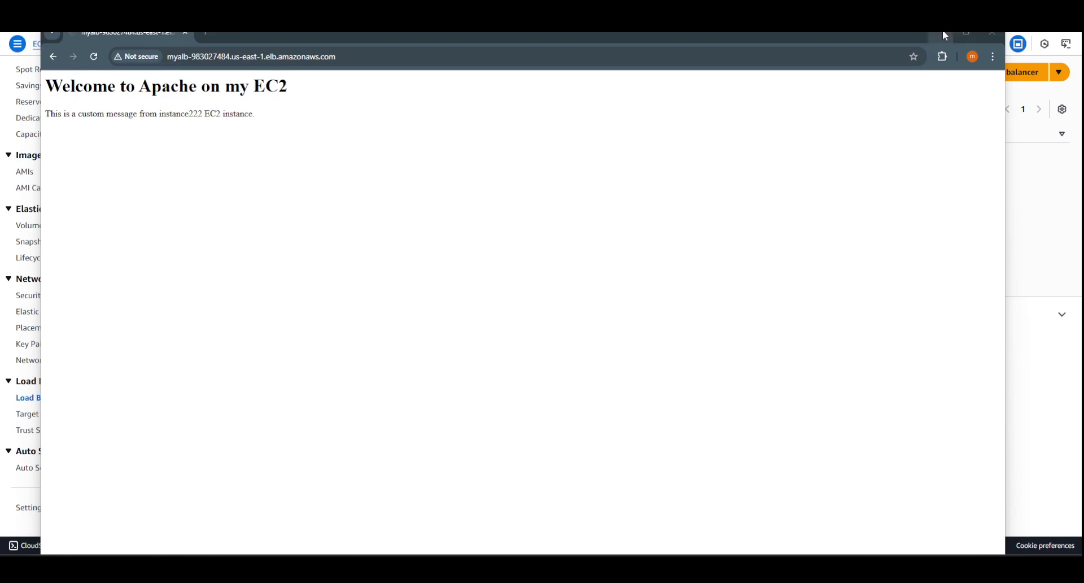
left_click_drag(910, 30, 3, 164)
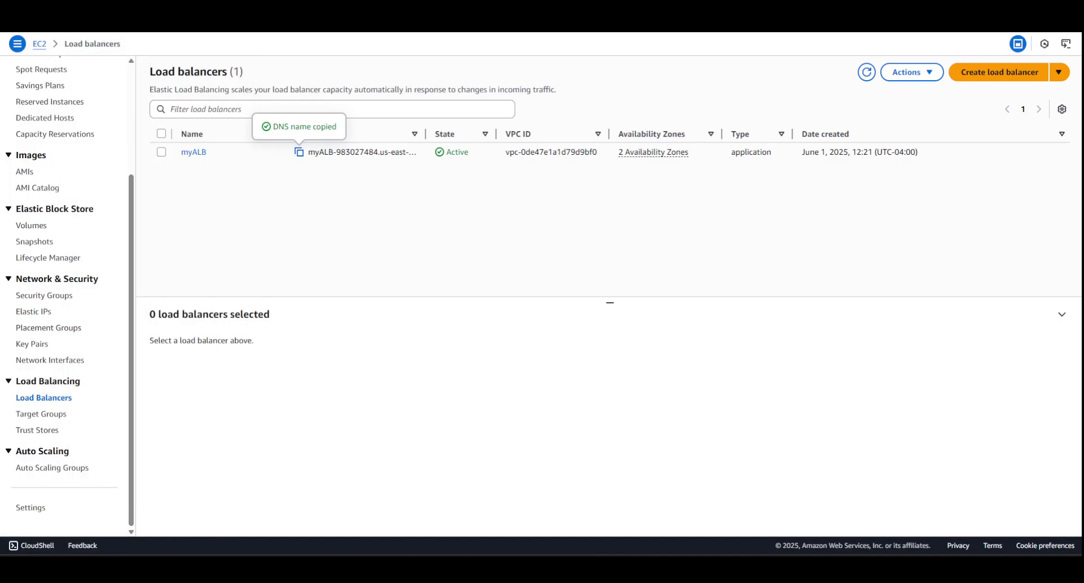
Open myALB and examine the rules of its HTTP:80 listener.
left_click(194, 152)
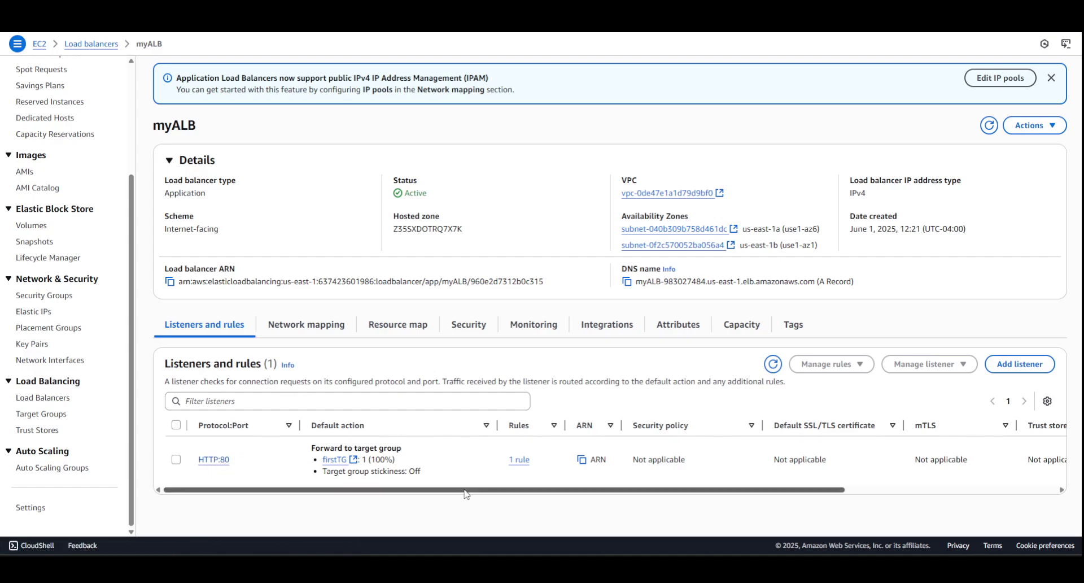
left_click(519, 460)
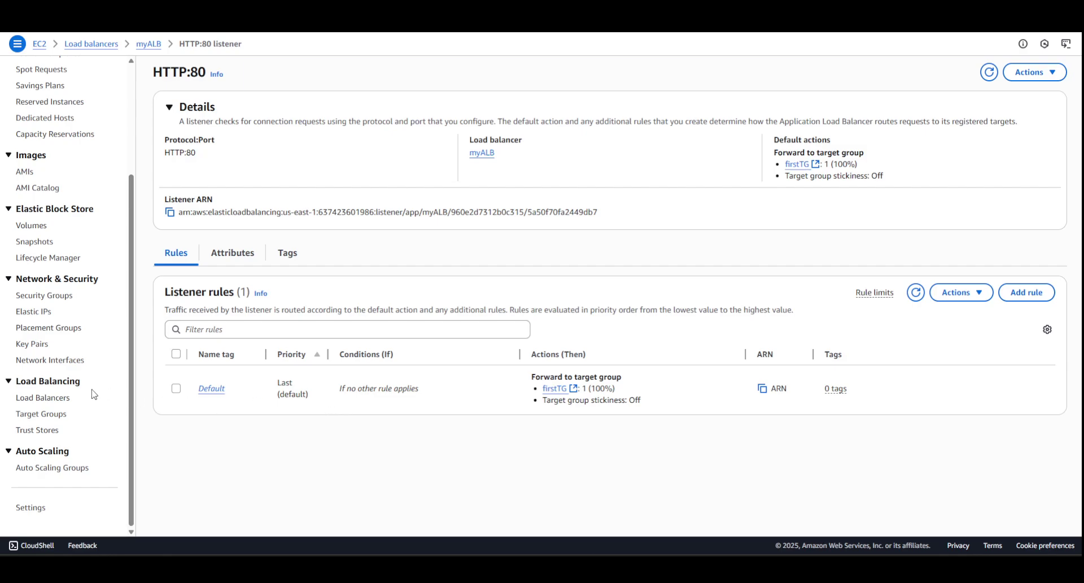
Define a new instance target group named secondTG using HTTP port 80 in ProjectVPC and continue to target registration.
left_click(42, 414)
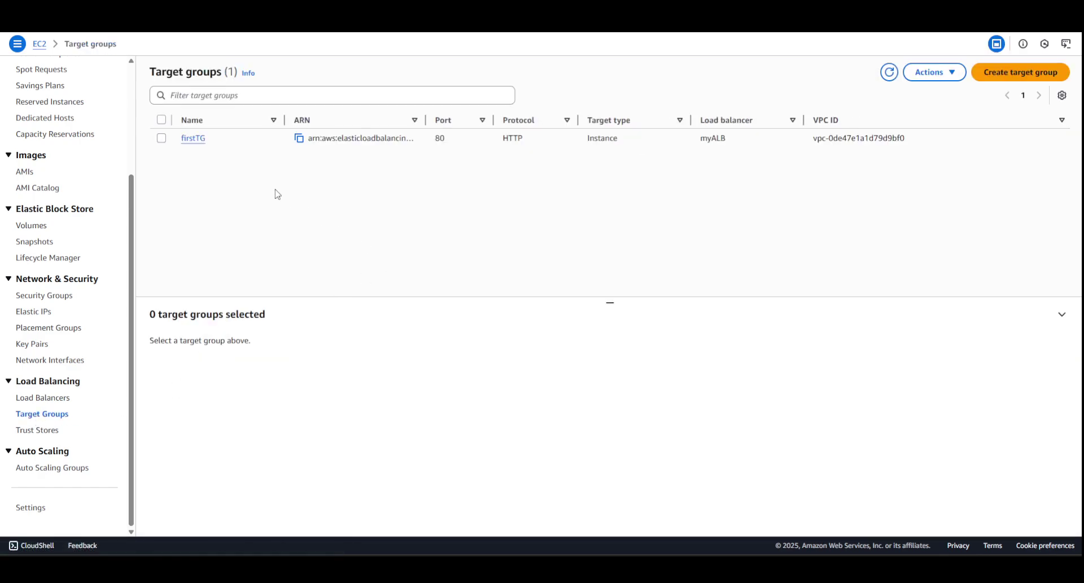
left_click(1019, 75)
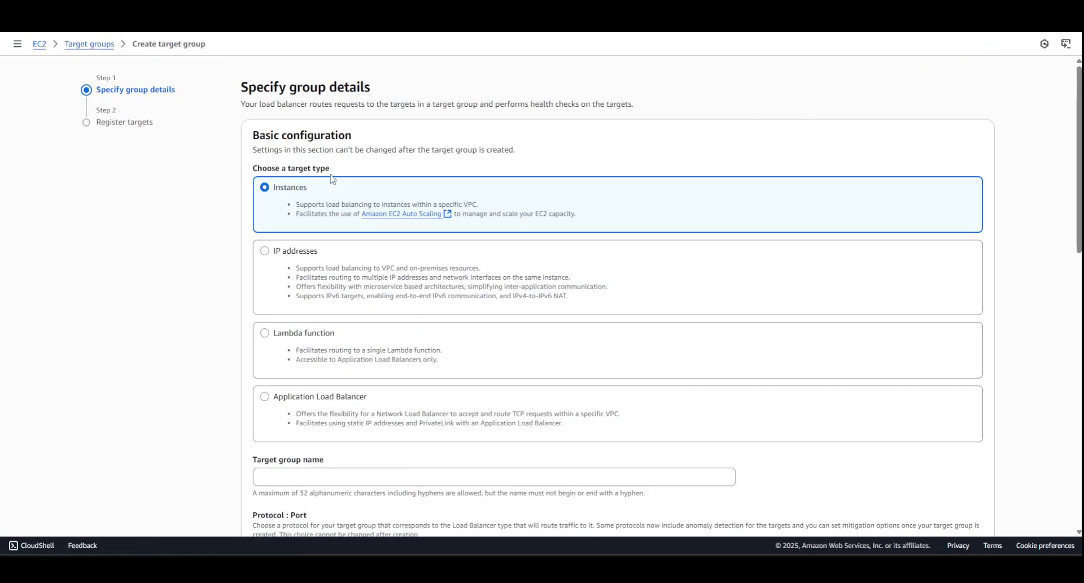
scroll(327, 294, "down", 4)
left_click(289, 244)
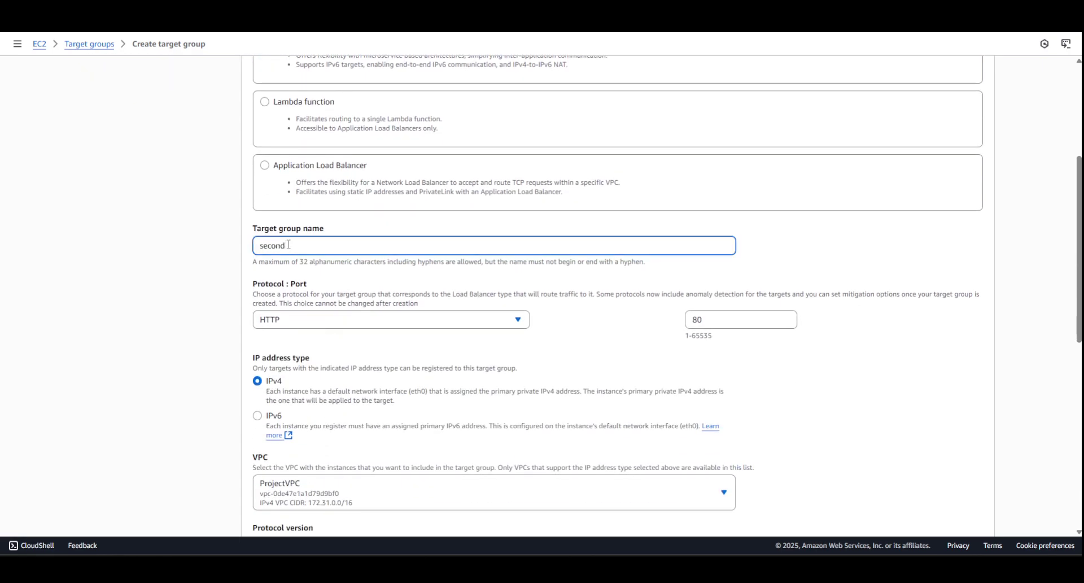
scroll(502, 334, "down", 4)
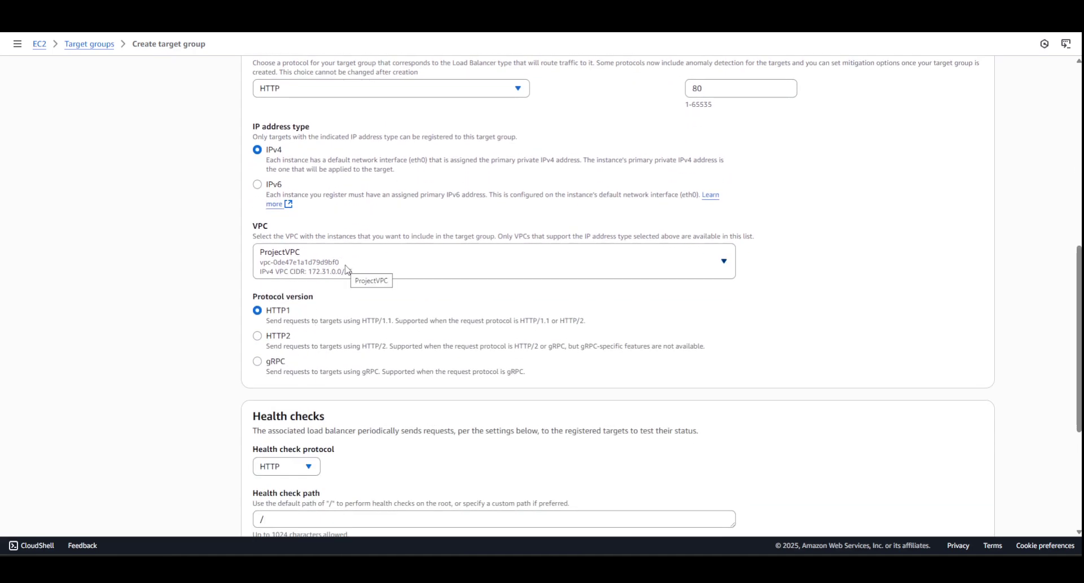
scroll(373, 286, "down", 4)
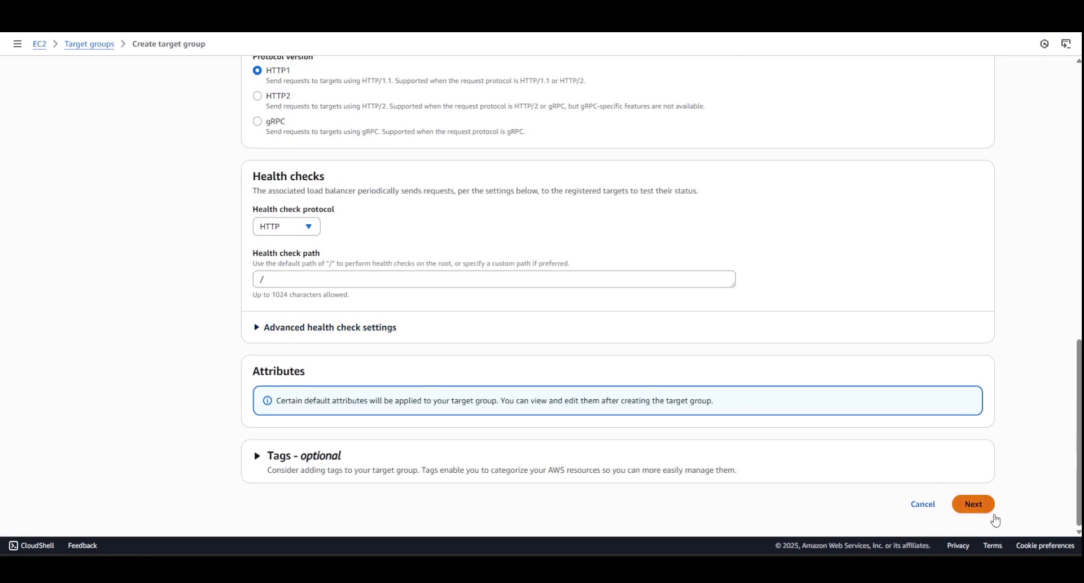
left_click(976, 506)
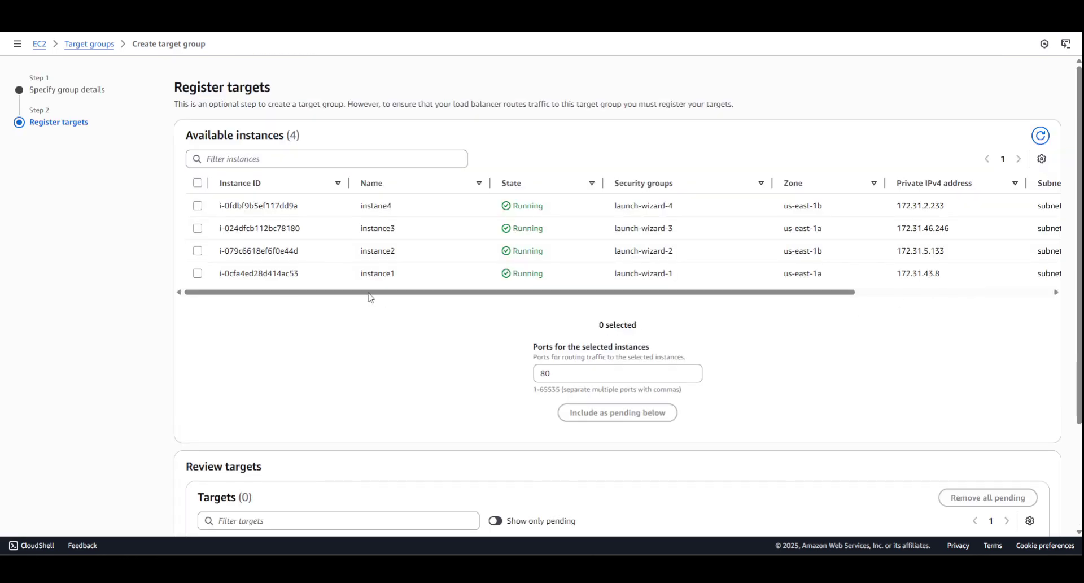
Include instance3 and instane4 as pending targets on port 80 and create the target group.
left_click(197, 228)
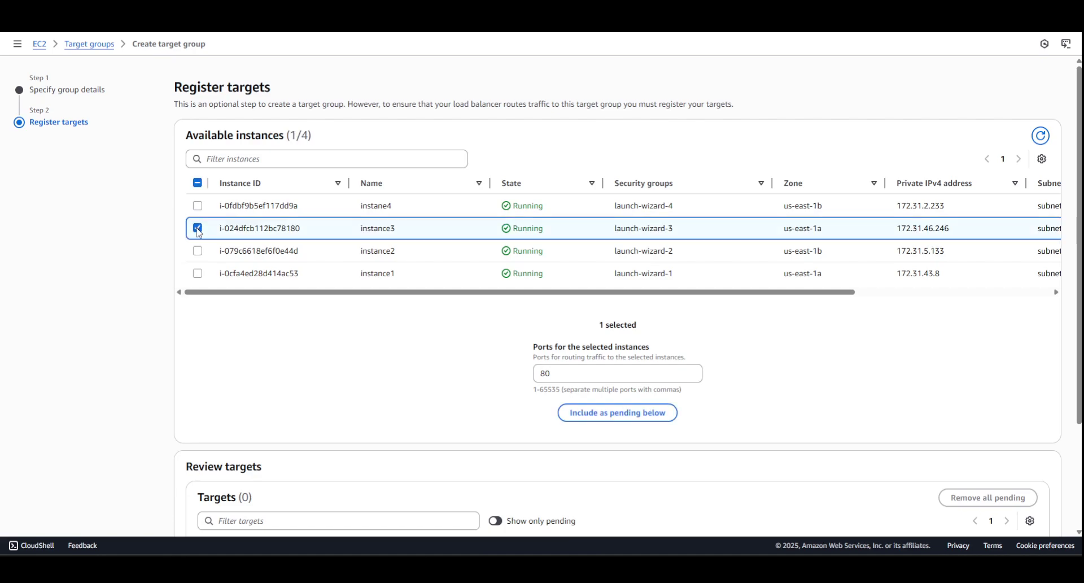
left_click(198, 206)
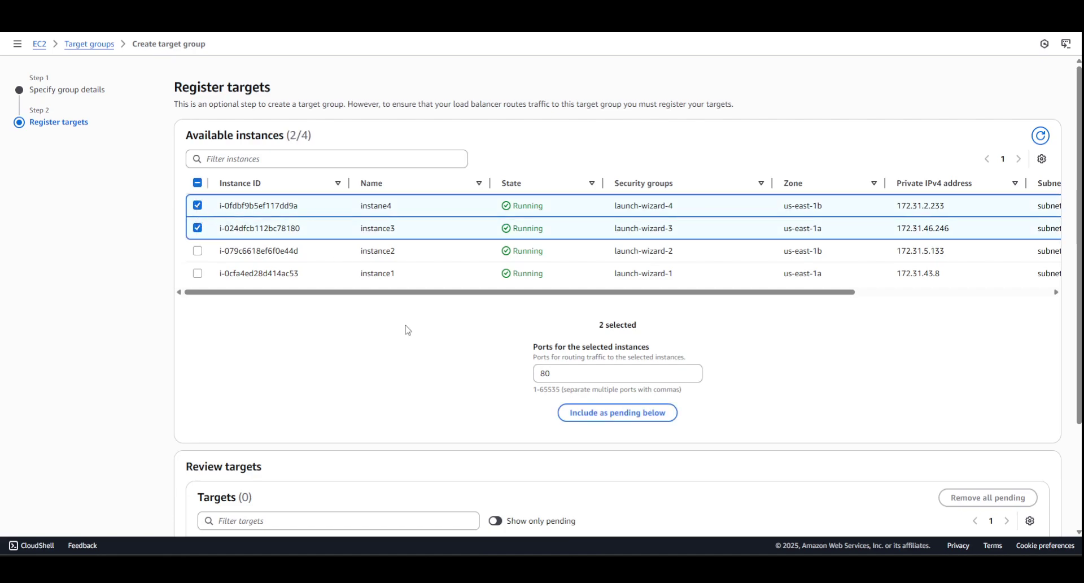
scroll(406, 330, "down", 3)
left_click(653, 276)
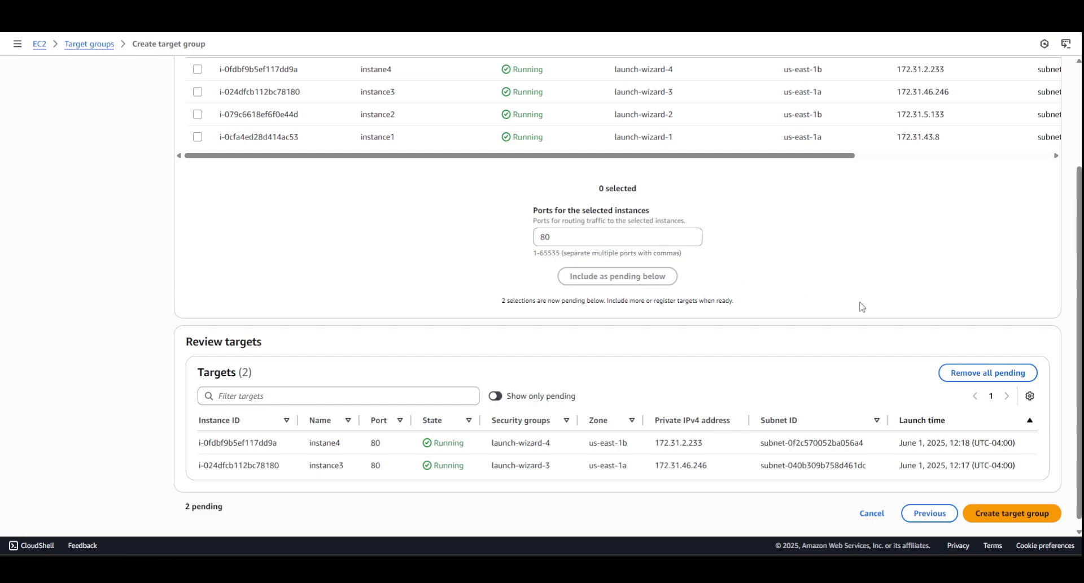
scroll(860, 307, "down", 1)
left_click(1000, 503)
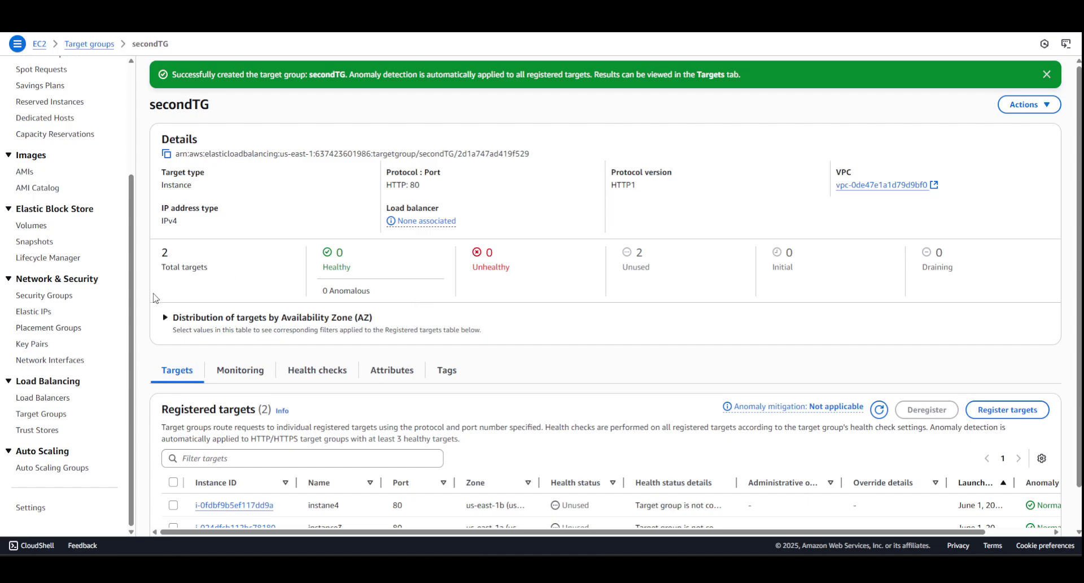
Check the registered targets and their health status in firstTG and in secondTG.
left_click(42, 416)
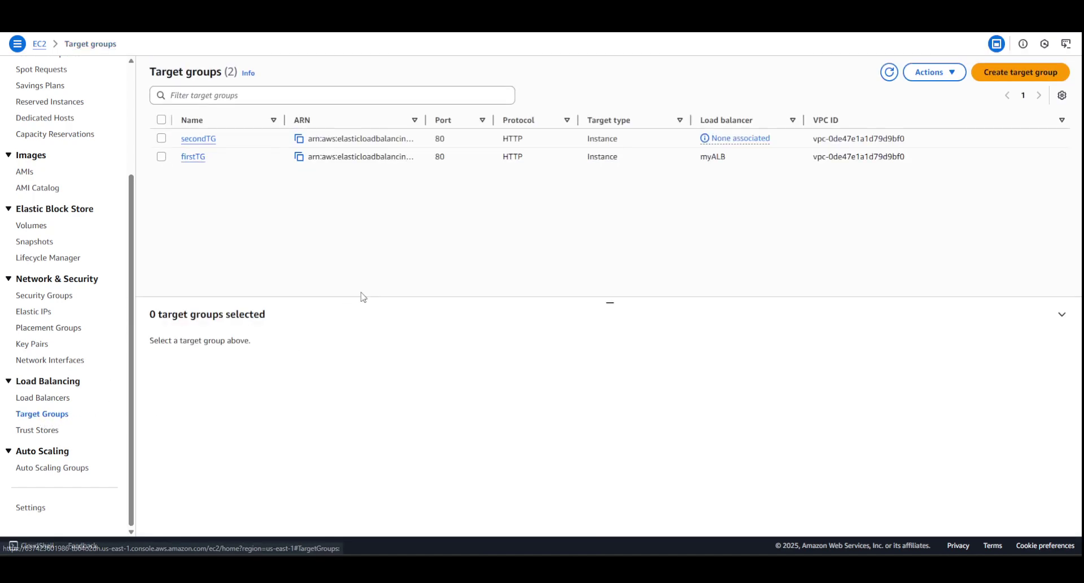
left_click(194, 156)
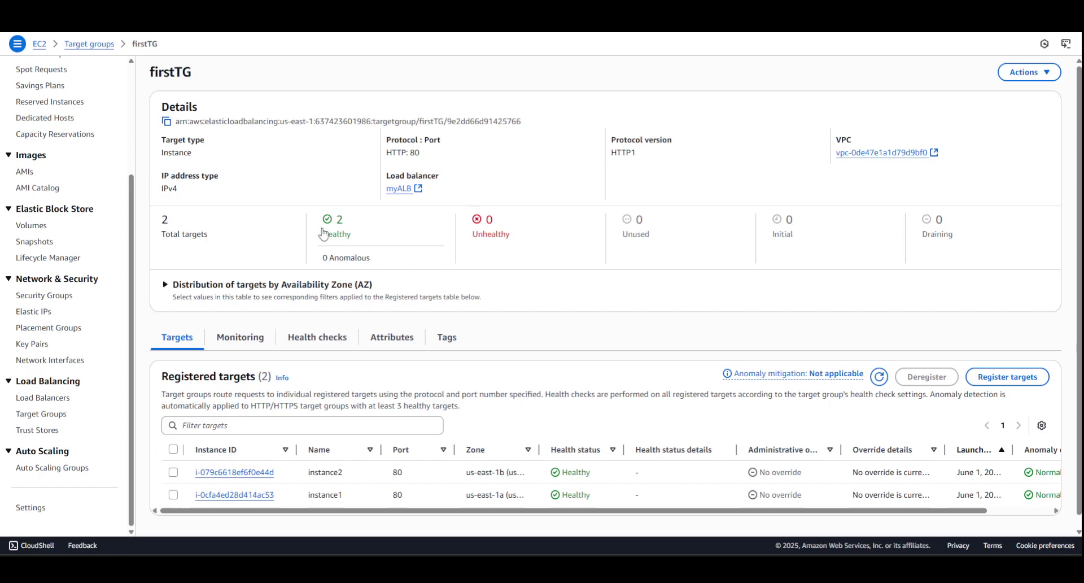
left_click(49, 416)
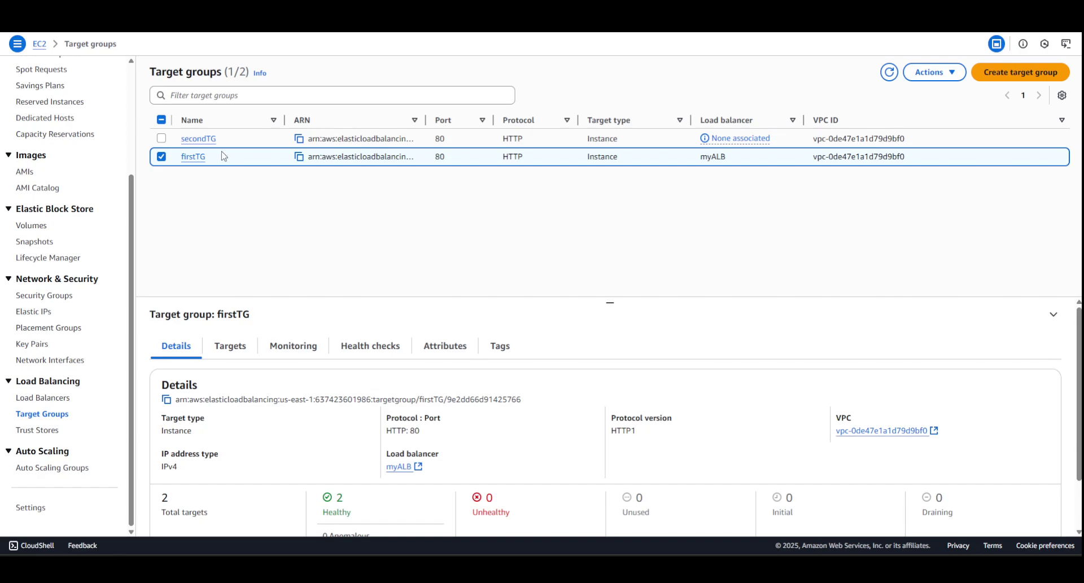
left_click(195, 139)
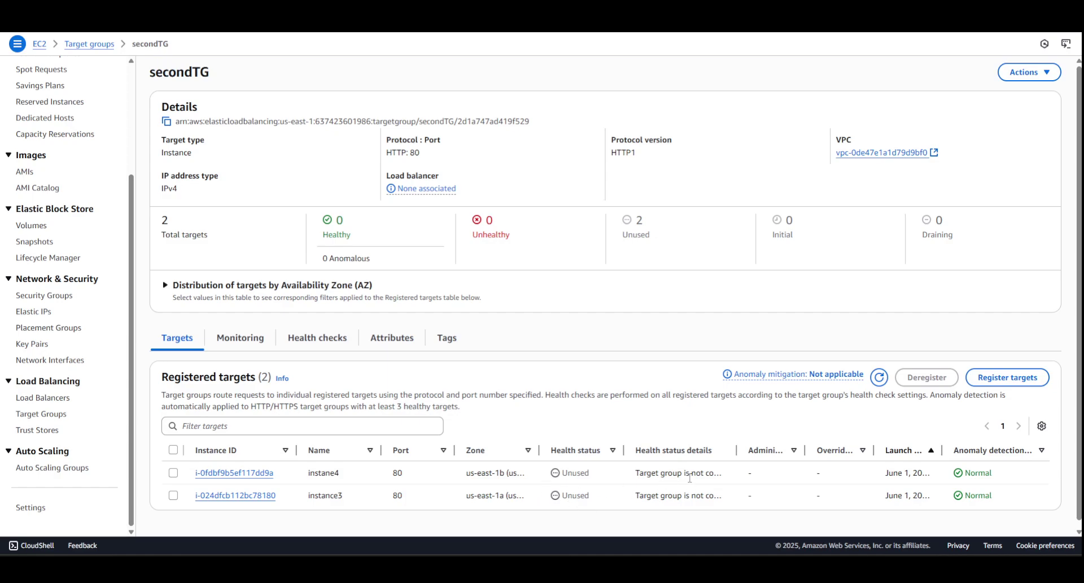
Start a new rule on myALB's HTTP:80 listener with a Path condition of */first.
left_click(57, 401)
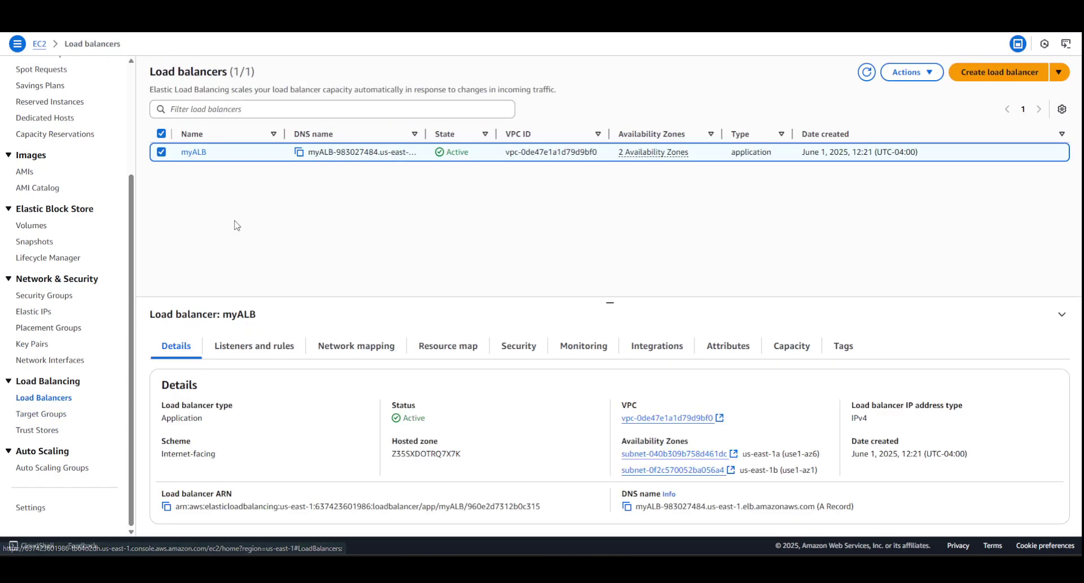
left_click(255, 346)
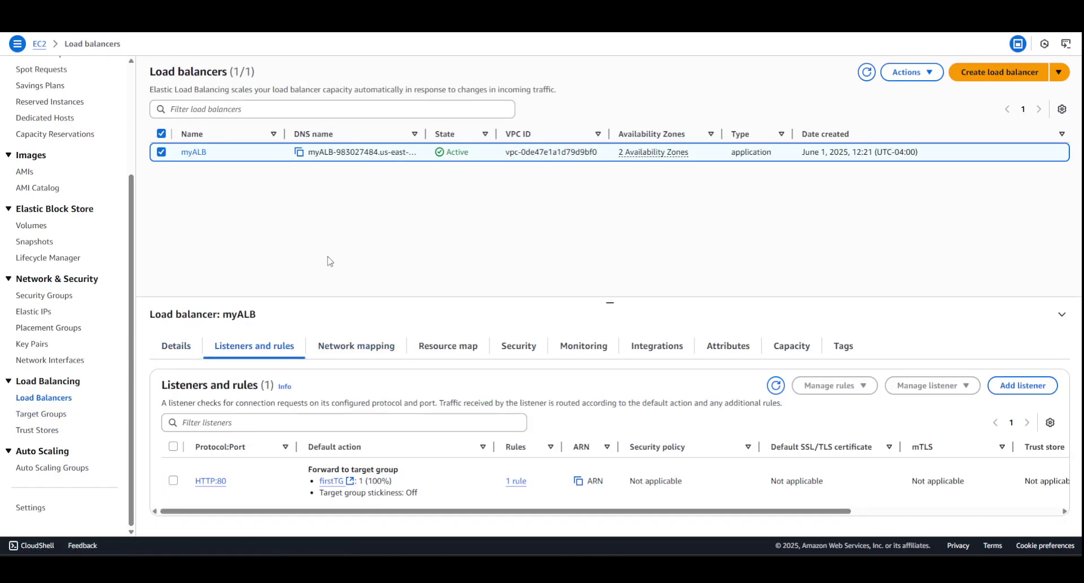
left_click(516, 481)
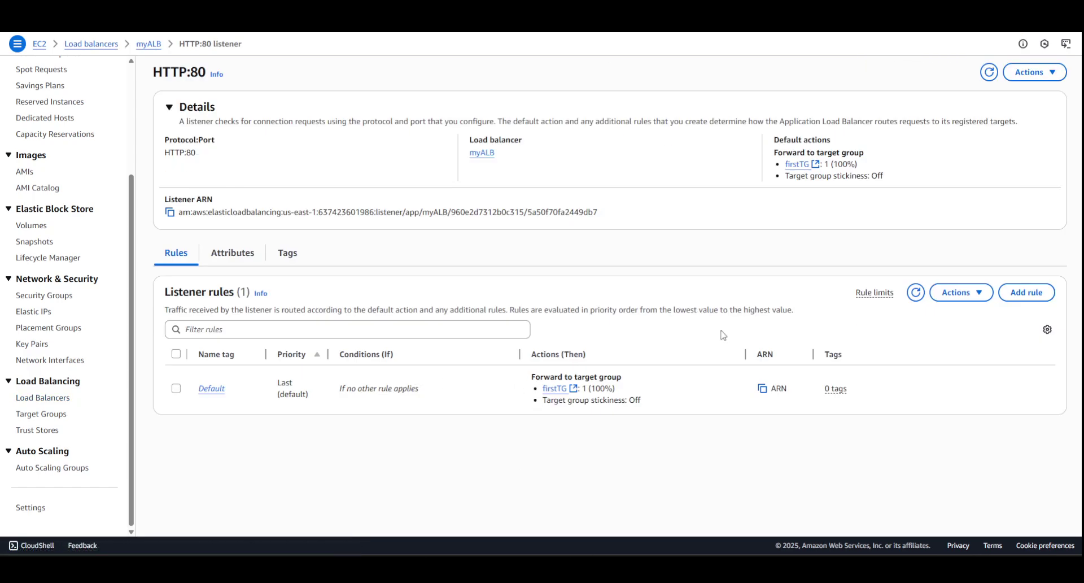
left_click(1033, 294)
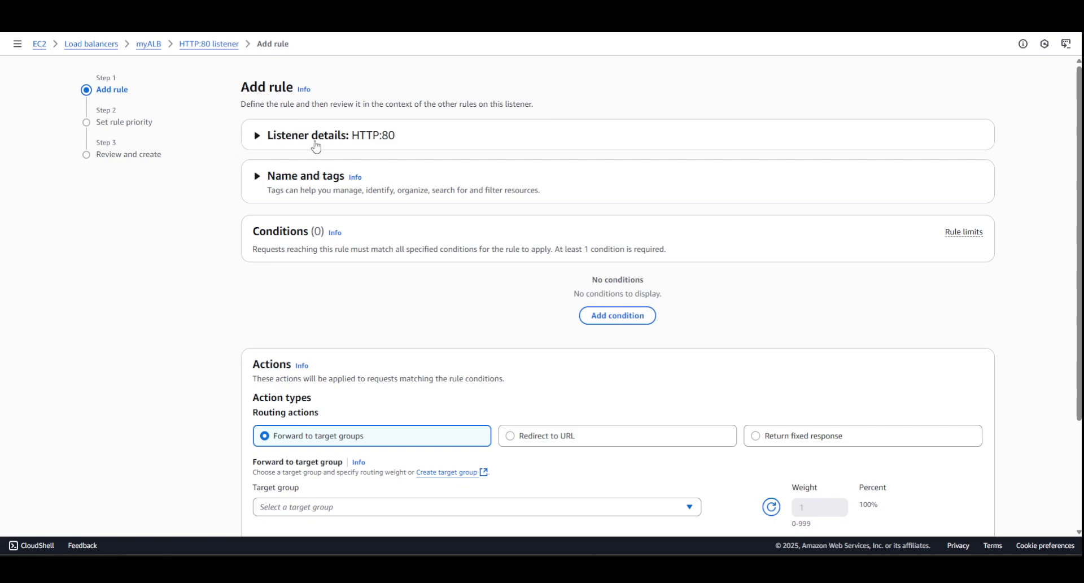
left_click(621, 321)
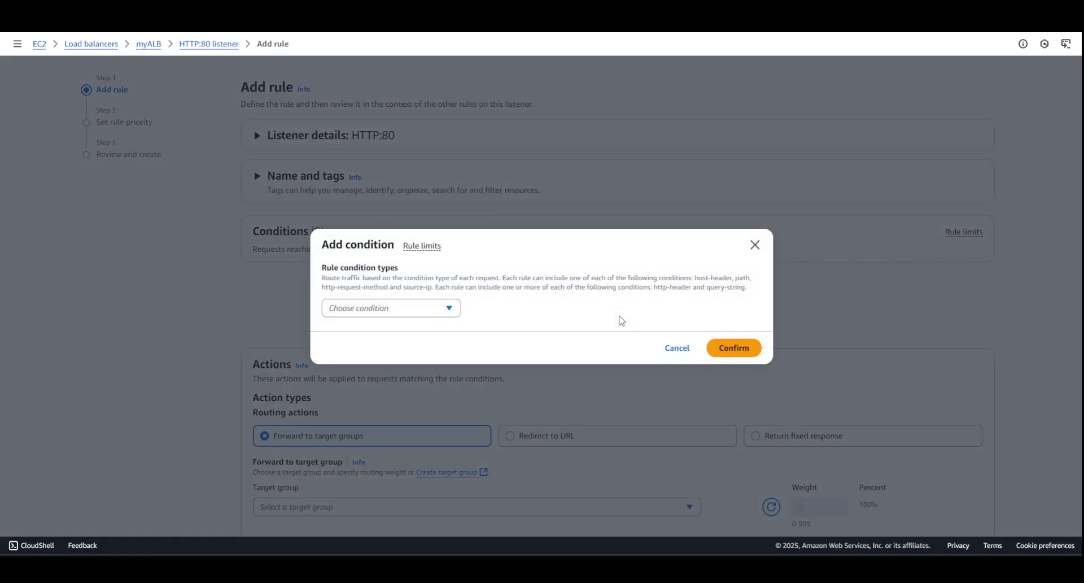
left_click(435, 308)
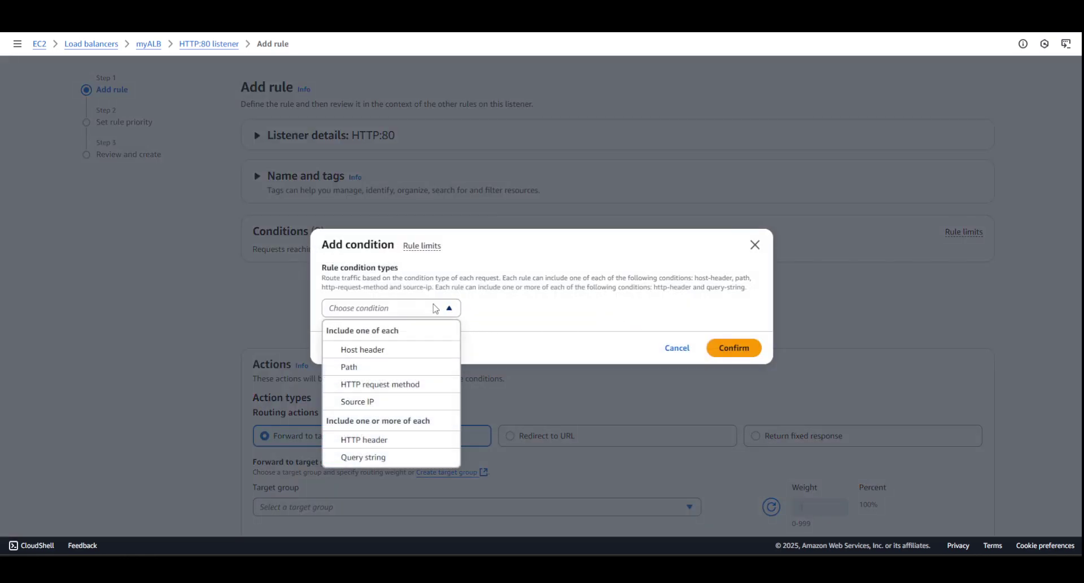
left_click(353, 369)
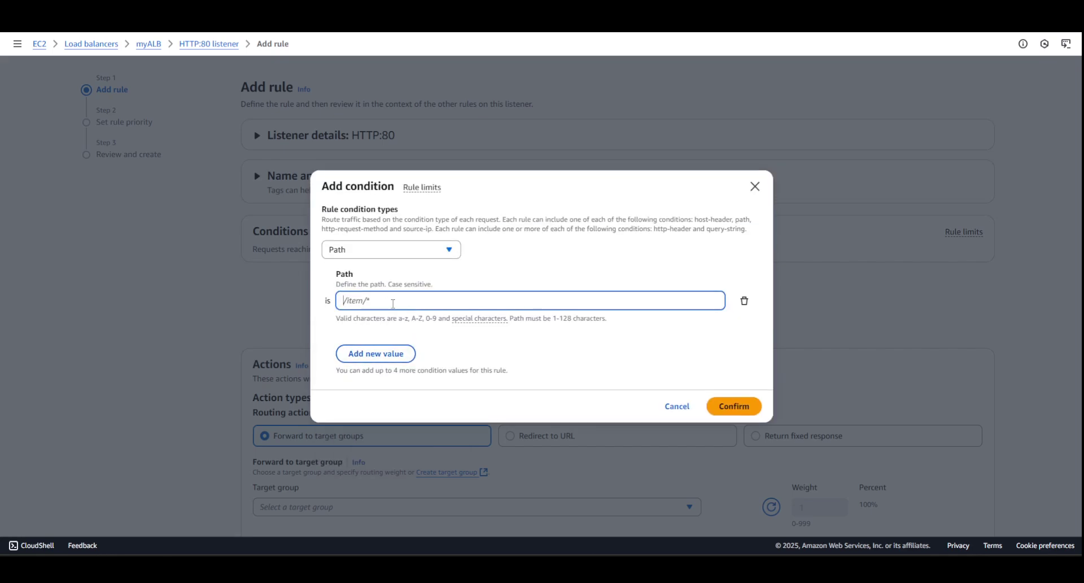
type("*")
left_click(734, 407)
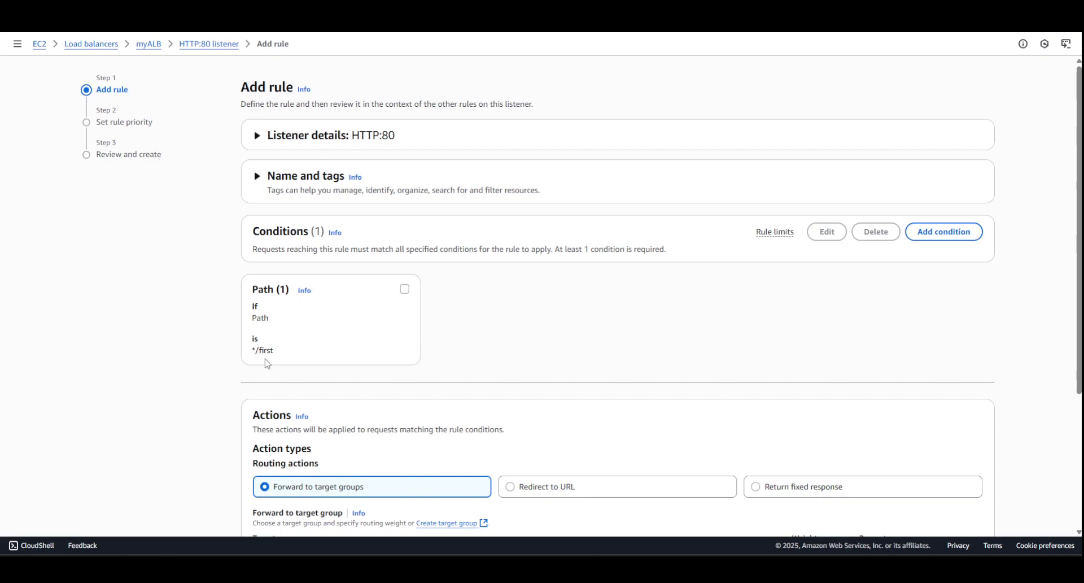
Set the */first rule to forward to target group firstTG and continue to the rule priority.
scroll(430, 342, "down", 3)
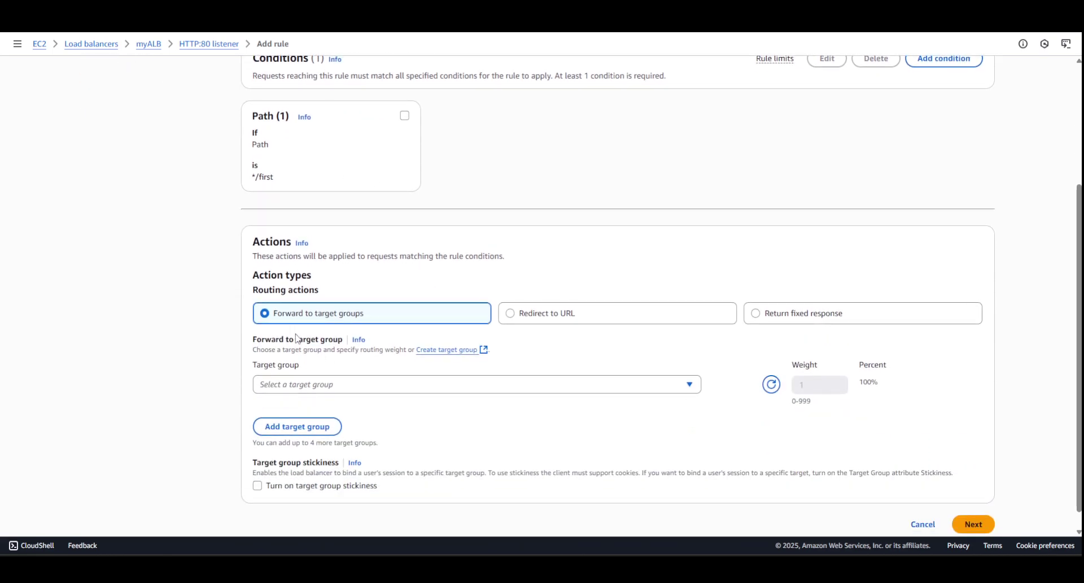
left_click(691, 384)
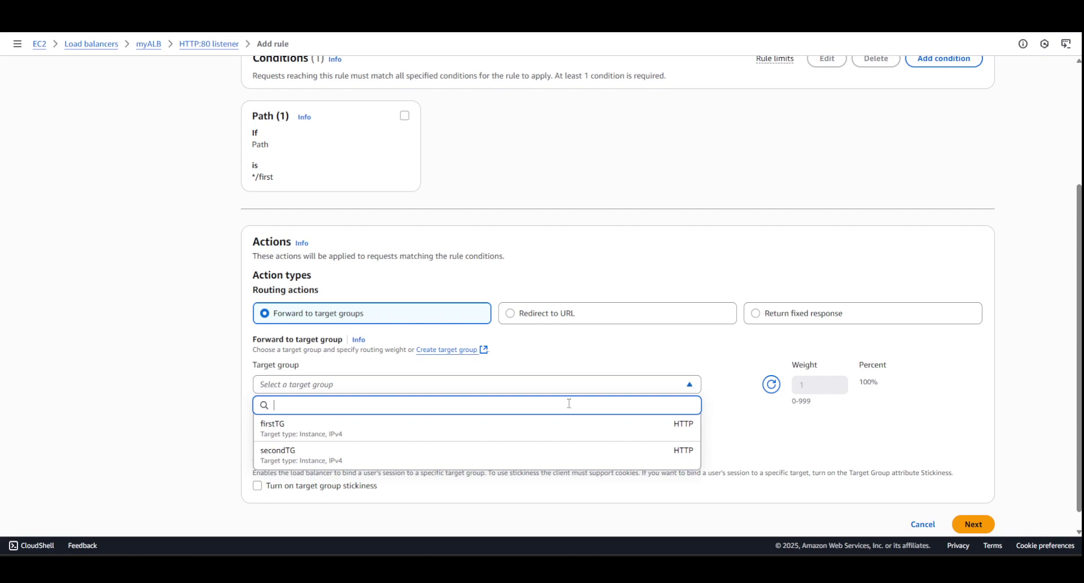
left_click(306, 435)
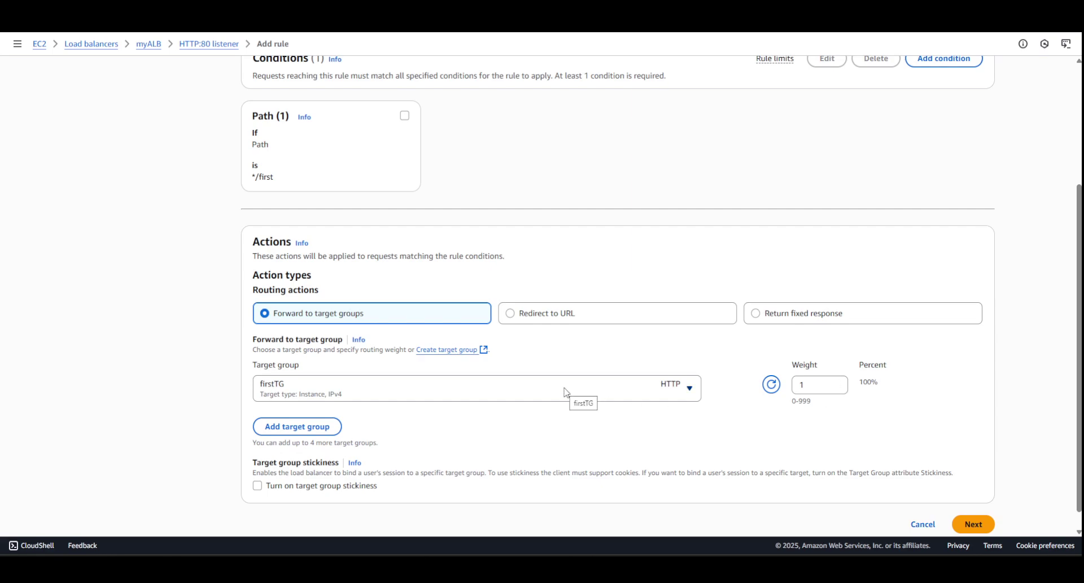
left_click(972, 526)
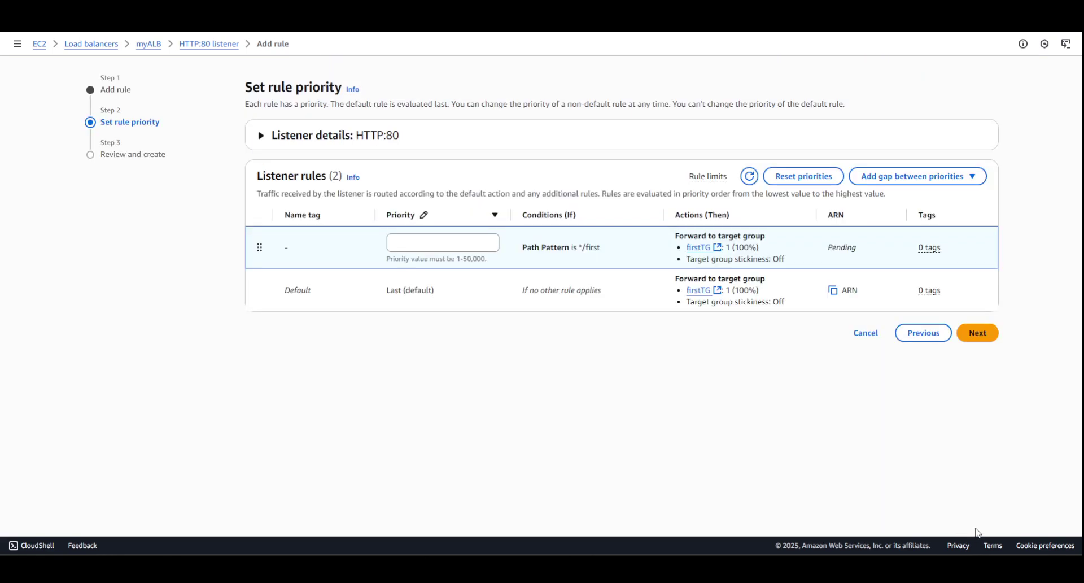
Give the */first rule priority 1 and create it on the listener.
left_click(423, 243)
left_click(418, 266)
left_click(983, 337)
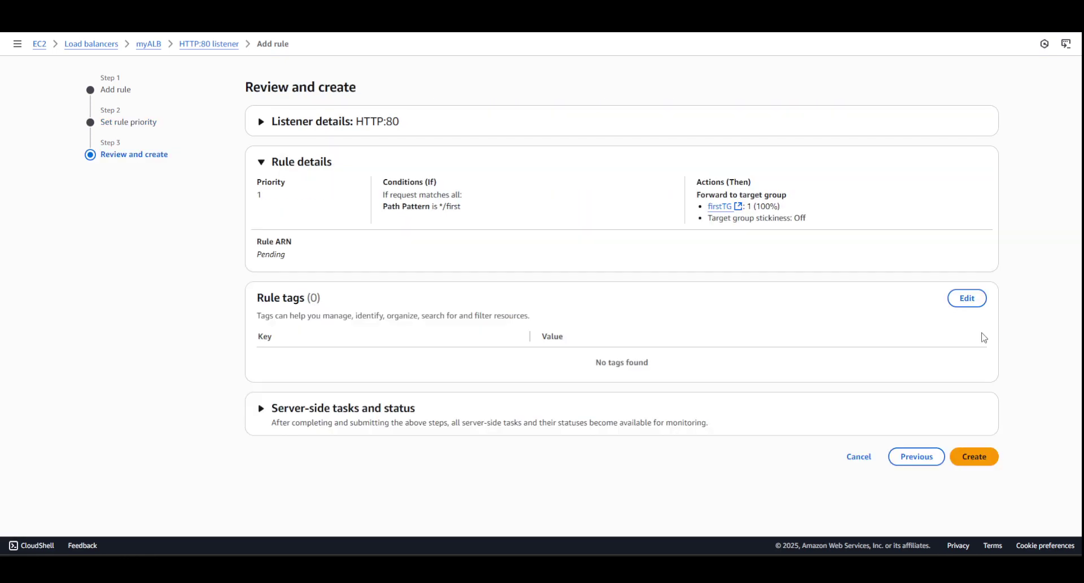
left_click(982, 459)
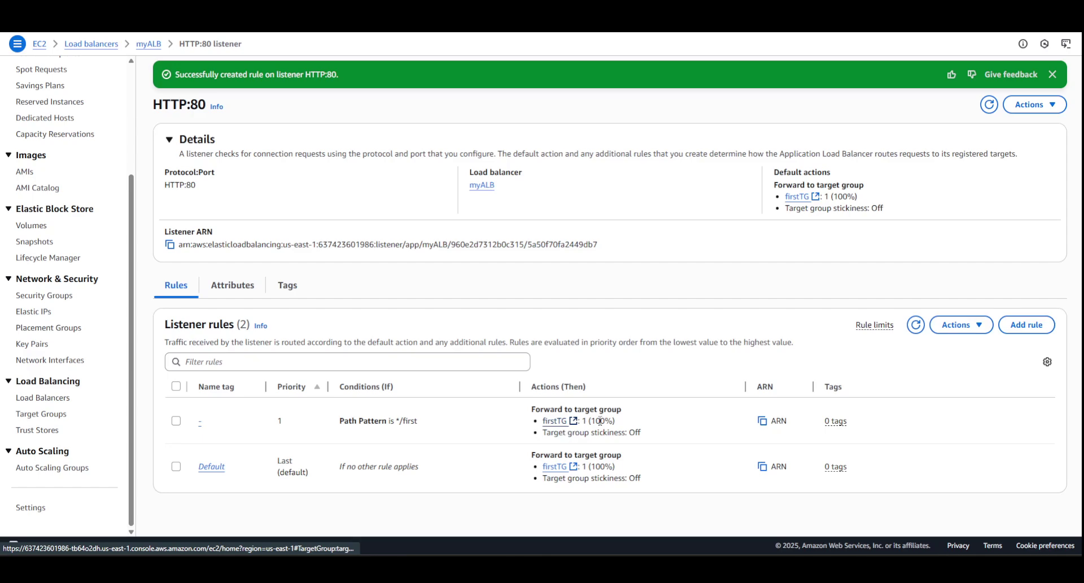
Start another rule on the HTTP:80 listener with a Path condition of */second.
left_click(1026, 325)
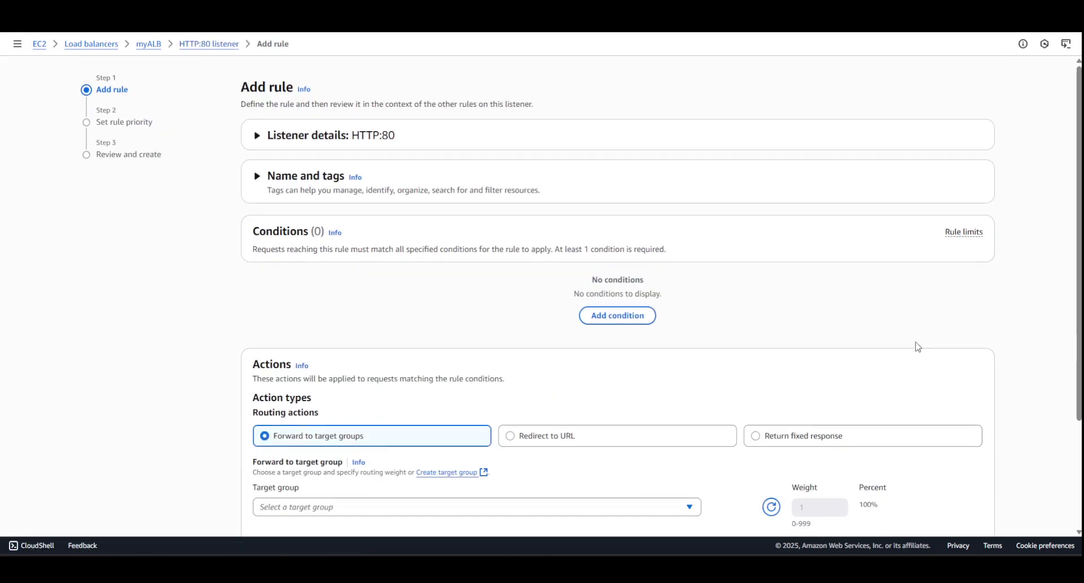
left_click(607, 322)
left_click(358, 309)
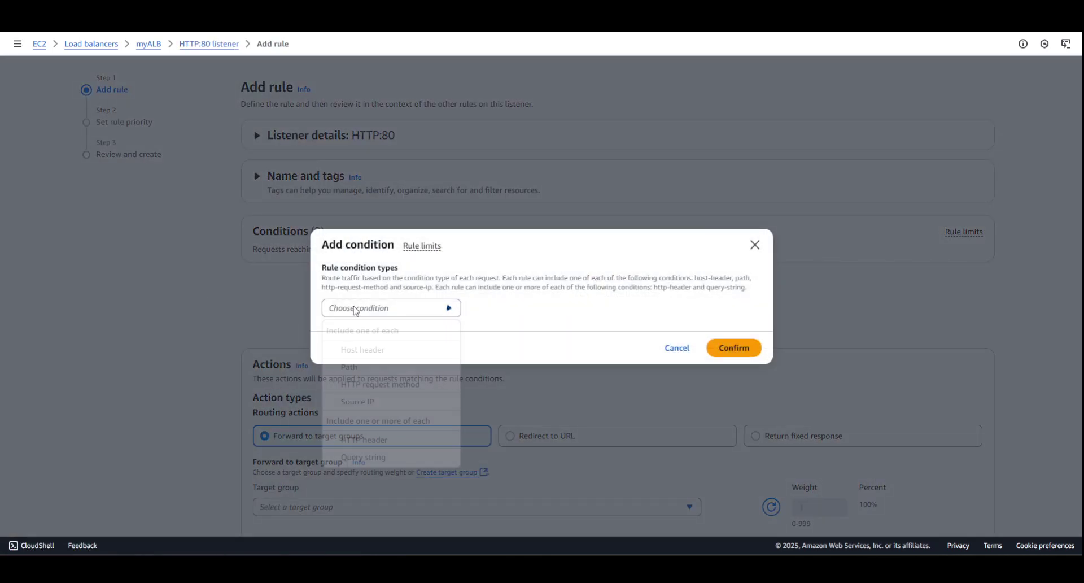
left_click(358, 368)
type("*")
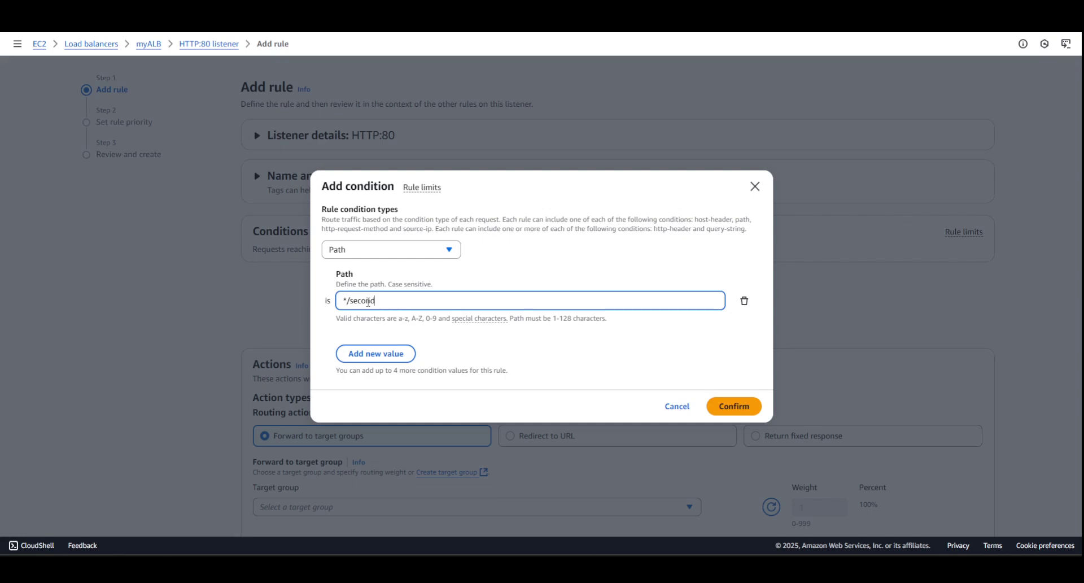
left_click(732, 406)
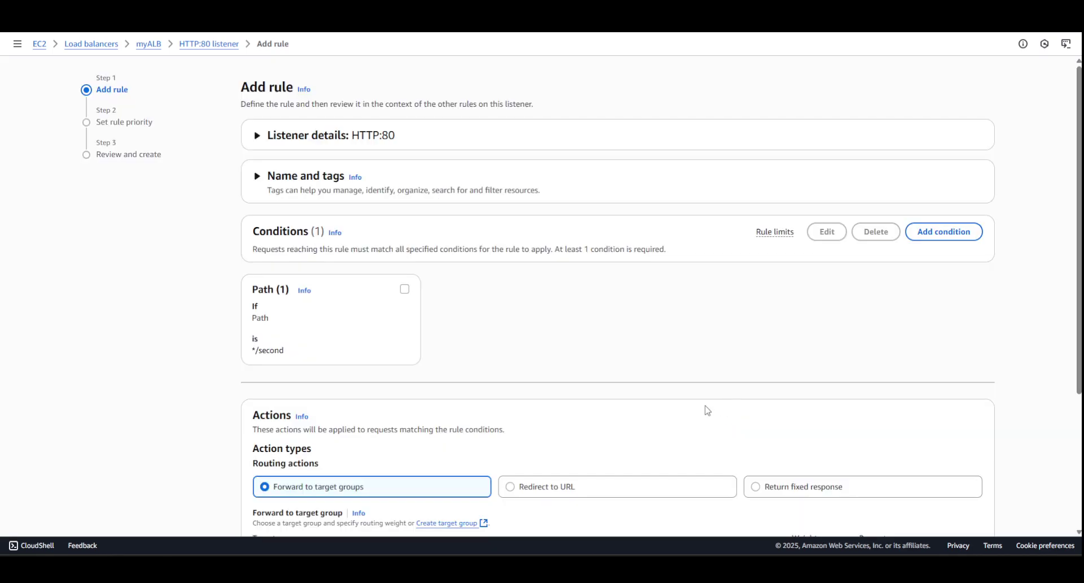
Set the */second rule to forward to target group secondTG and continue to the rule priority.
scroll(364, 363, "down", 1)
scroll(364, 363, "down", 3)
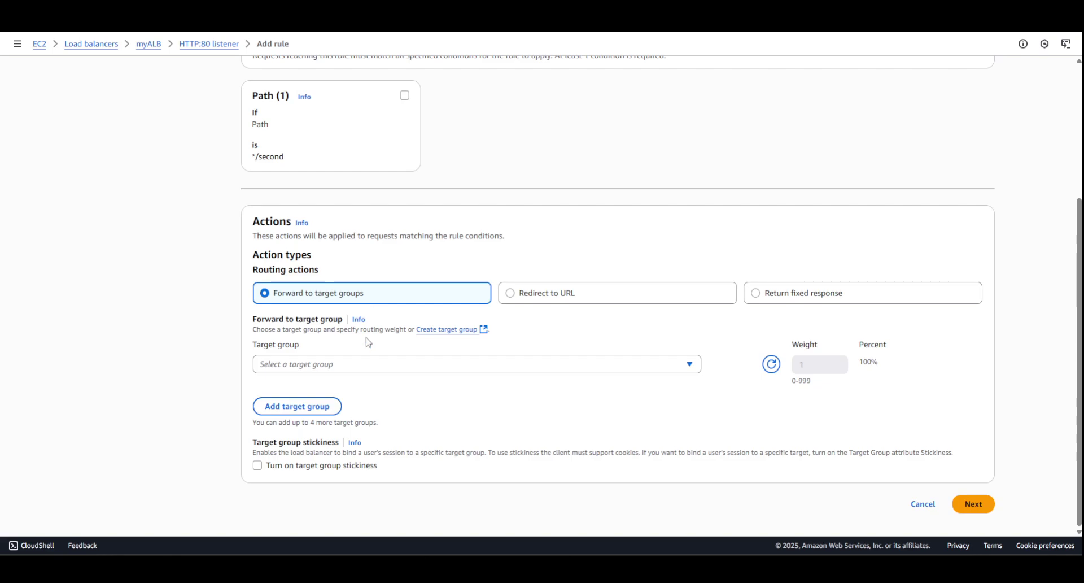
left_click(390, 364)
left_click(333, 433)
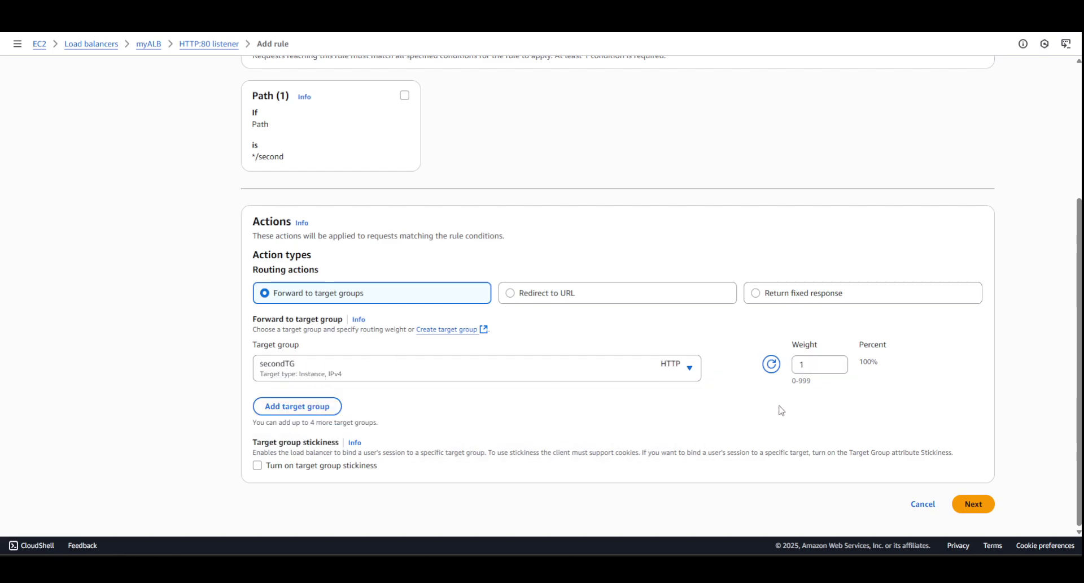
left_click(975, 504)
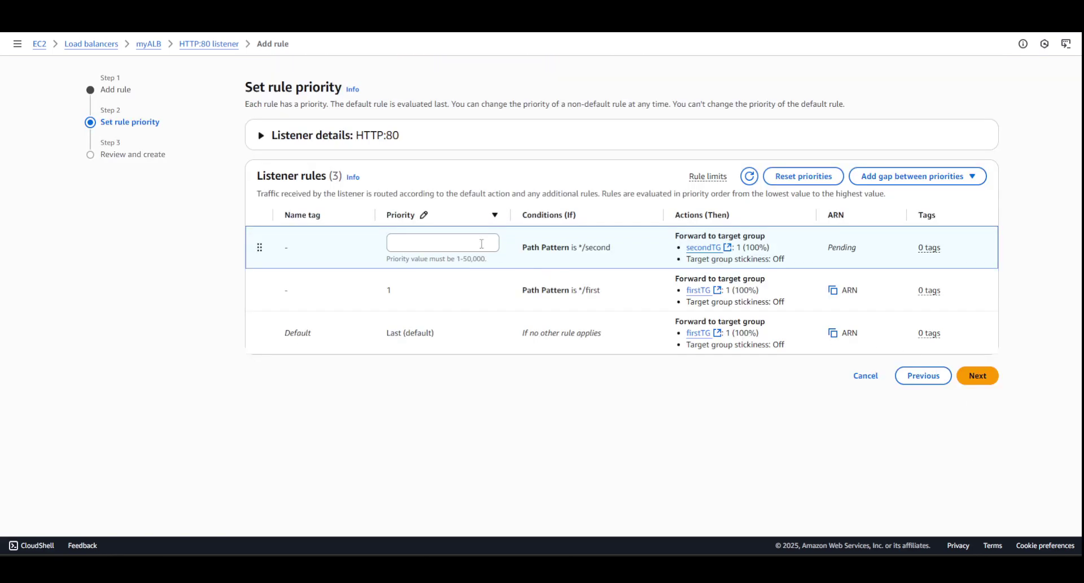
Give the */second rule priority 2 and create it on the HTTP:80 listener.
left_click(440, 241)
left_click(426, 406)
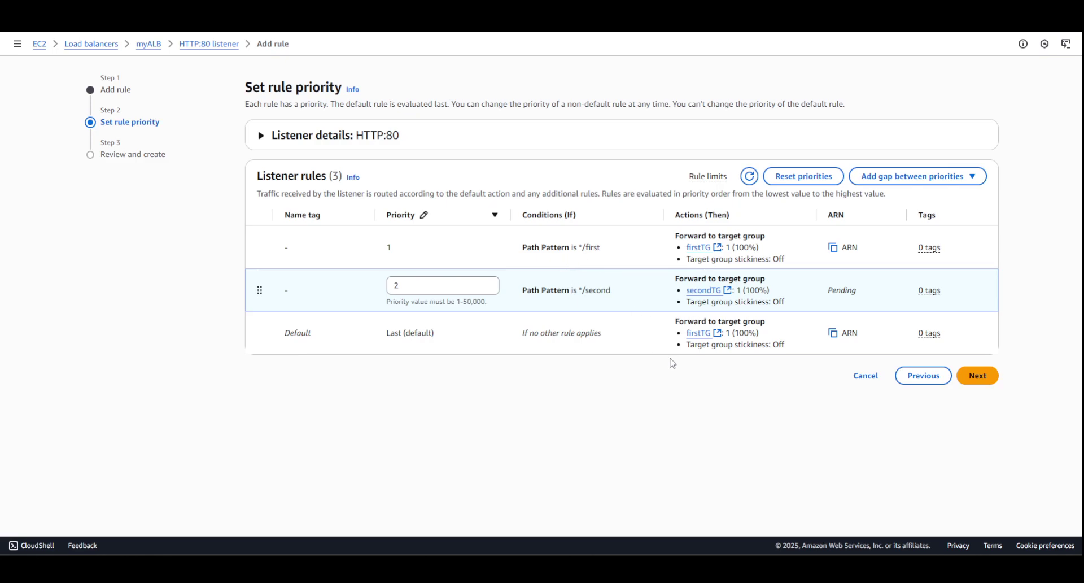
left_click(979, 377)
left_click(973, 456)
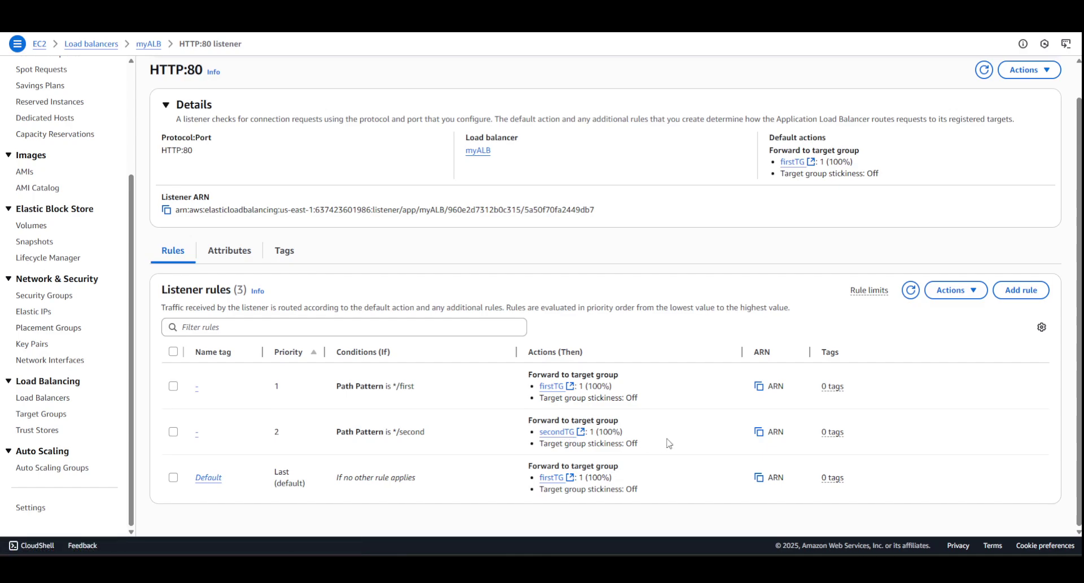
Open target group secondTG and refresh its details to check the health of its registered targets.
left_click(43, 416)
left_click(198, 159)
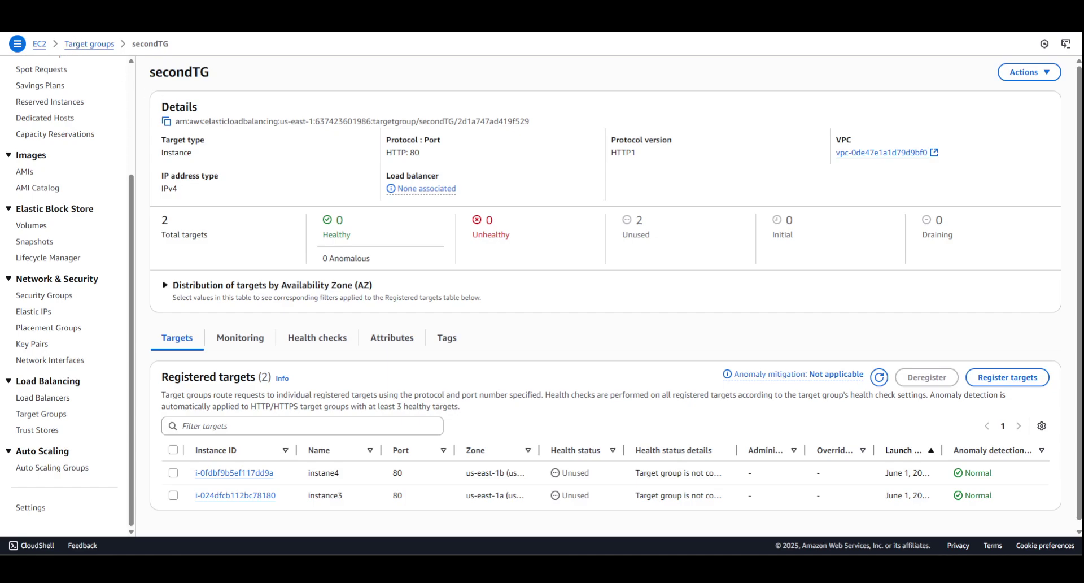
key("F5")
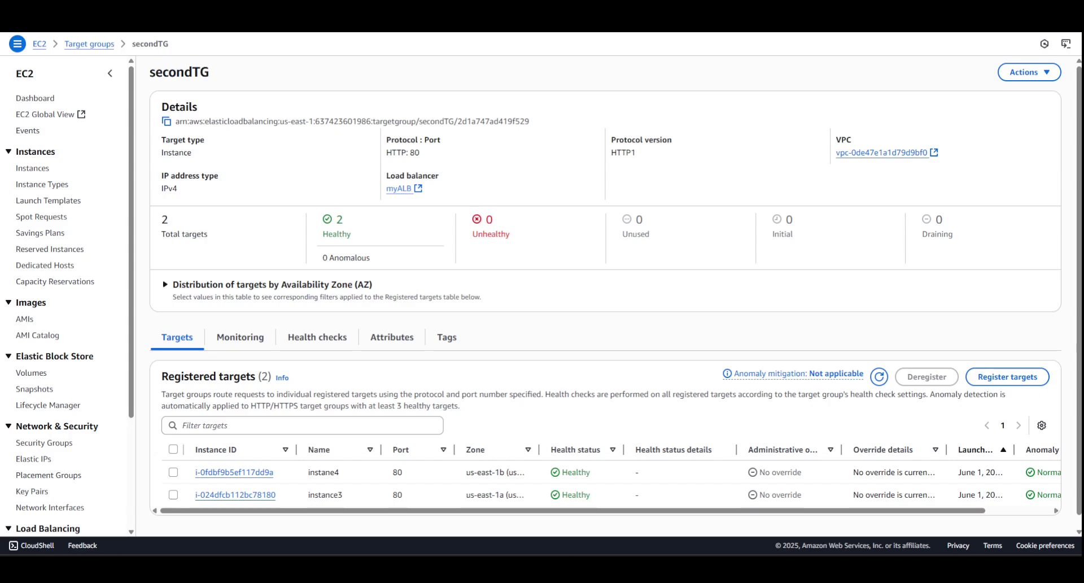
Switch to the browser window with the load balancer's DNS address and reload it several times to check which instances respond.
left_click_drag(0, 97, 731, 50)
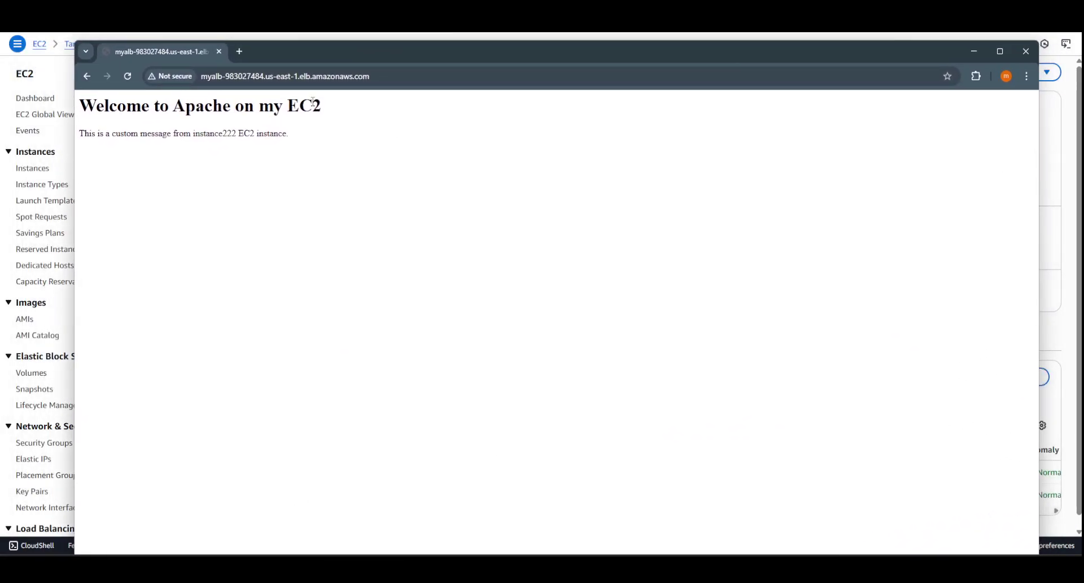
left_click(380, 78)
left_click(383, 79)
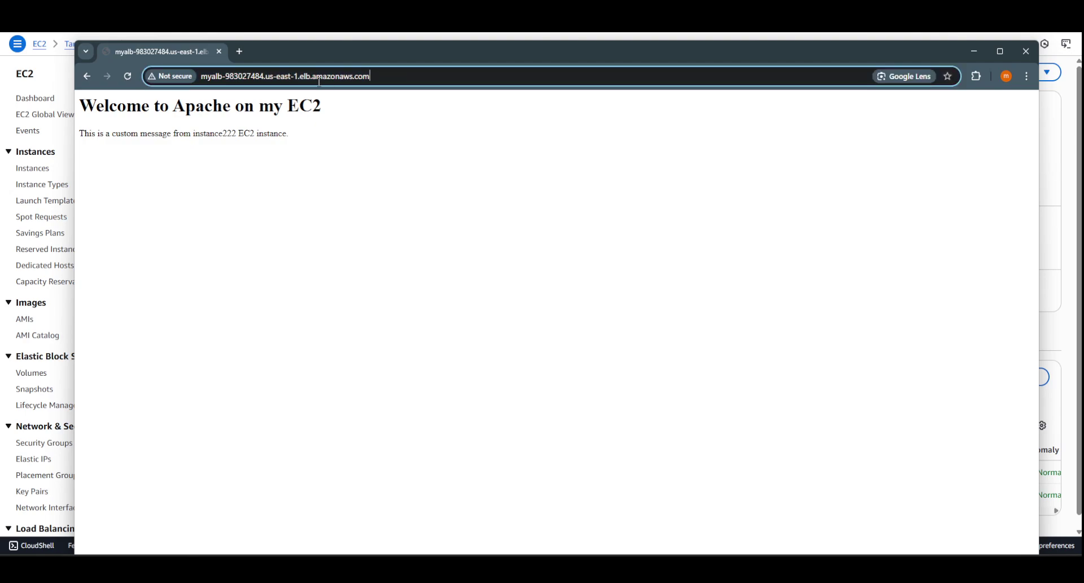
left_click(133, 81)
left_click(132, 82)
left_click(131, 83)
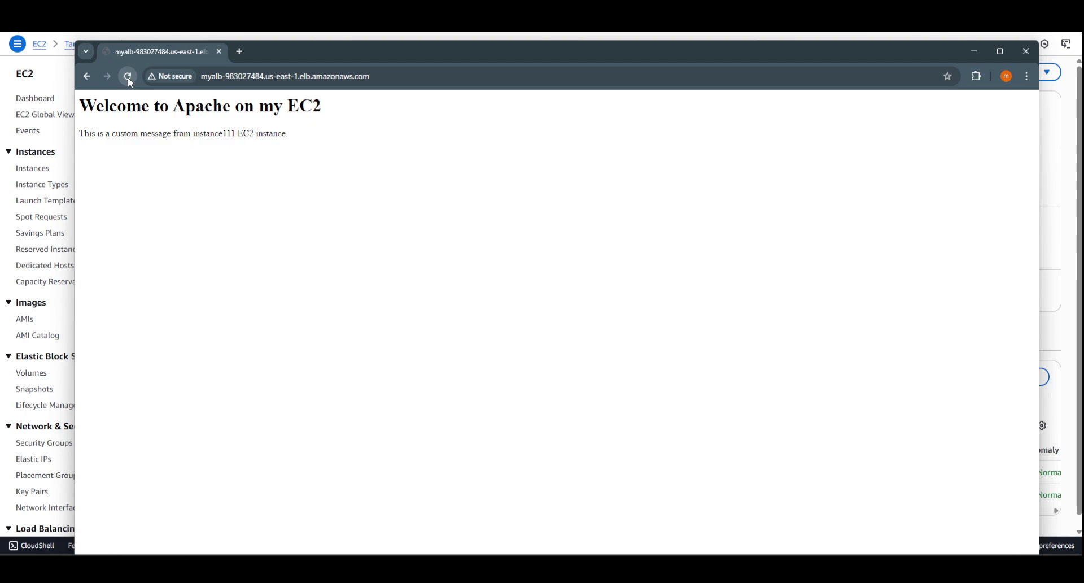
left_click(130, 83)
left_click(132, 84)
left_click(133, 84)
Load the /first path on the load balancer's address and reload it repeatedly to test the routing to firstTG.
double_click(377, 78)
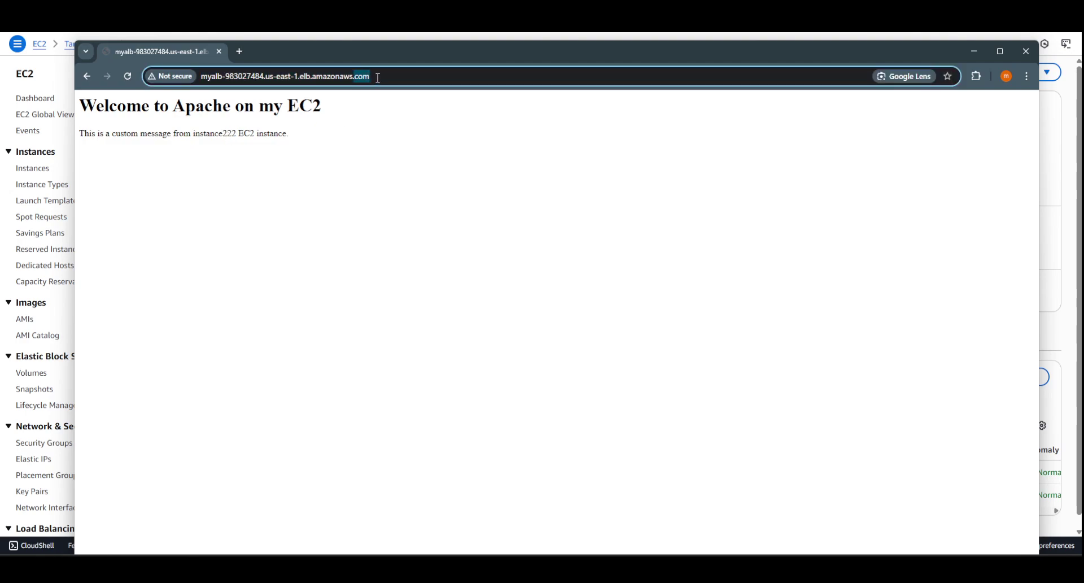
left_click(378, 78)
type("/f")
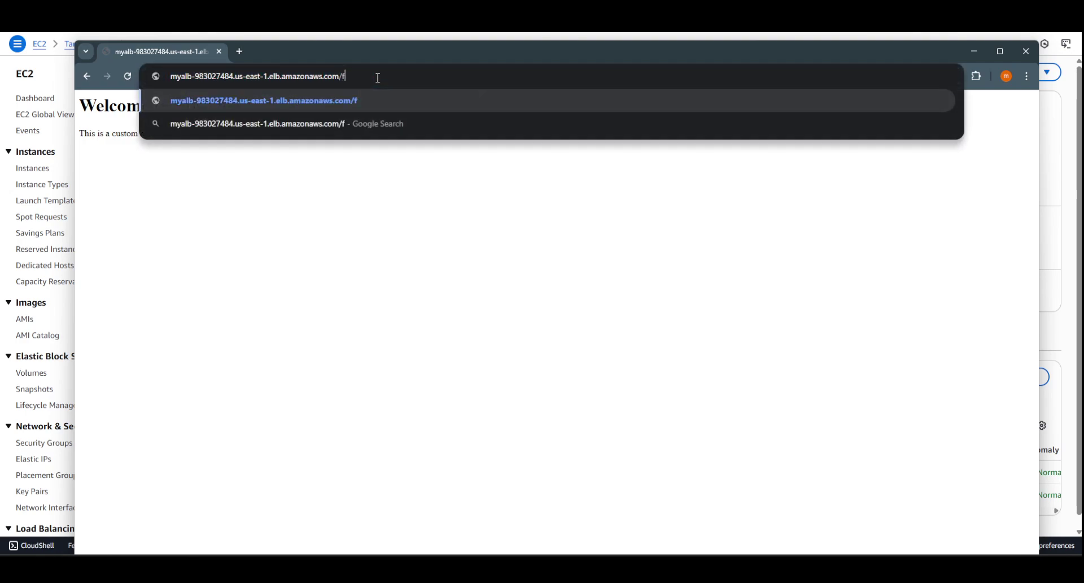
type("irst")
key("Return")
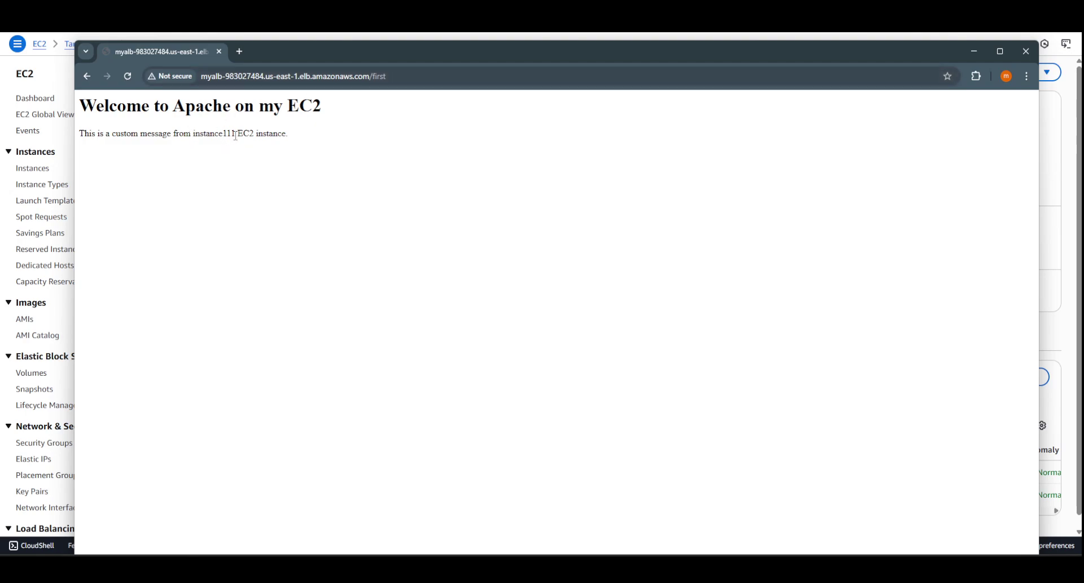
left_click(128, 83)
left_click(128, 83)
left_click(128, 83)
left_click(128, 82)
Replace the path in the load balancer's address with /second and load the page.
left_click(394, 76)
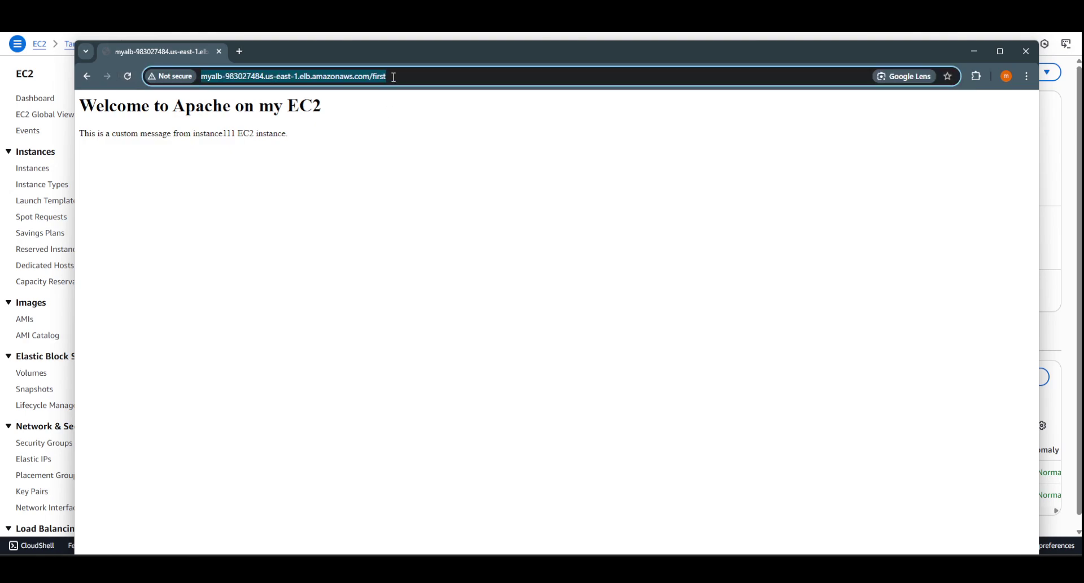
left_click(394, 76)
key("BackSpace")
key("BackSpace")
key("BackSpace")
key("BackSpace")
key("BackSpace")
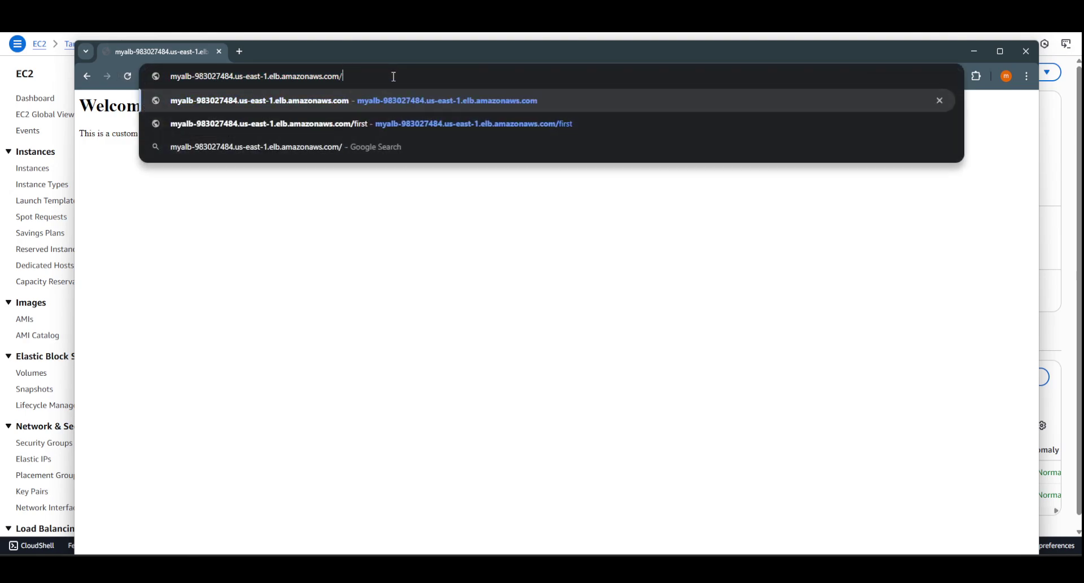
type("second")
key("Return")
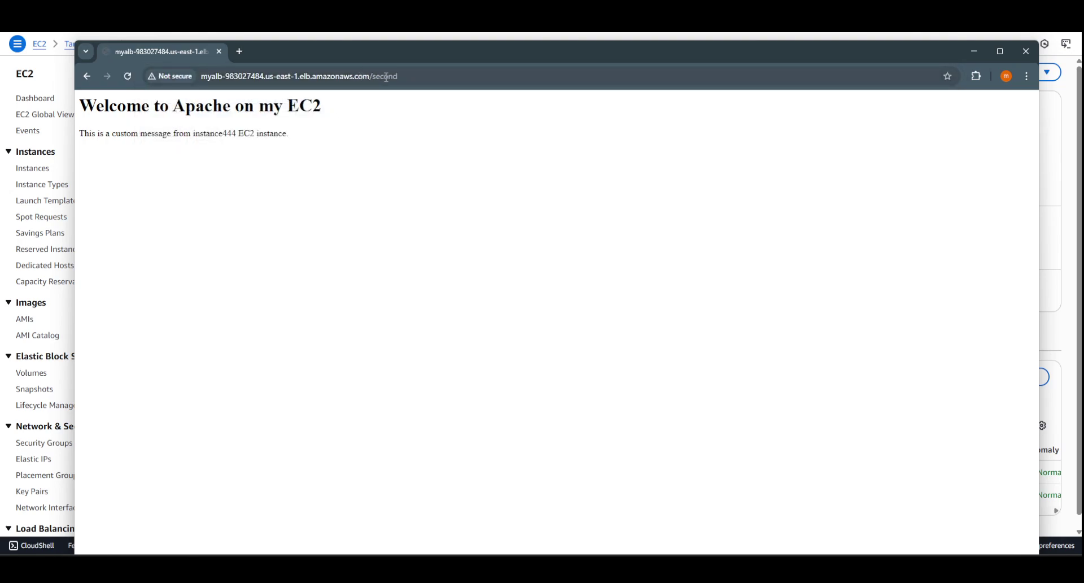
Examine the instance name in the /second page's message and reload repeatedly to check which instances respond.
left_click_drag(225, 133, 237, 134)
left_click(241, 163)
left_click(128, 78)
left_click(129, 78)
left_click(128, 78)
left_click(129, 77)
left_click(129, 79)
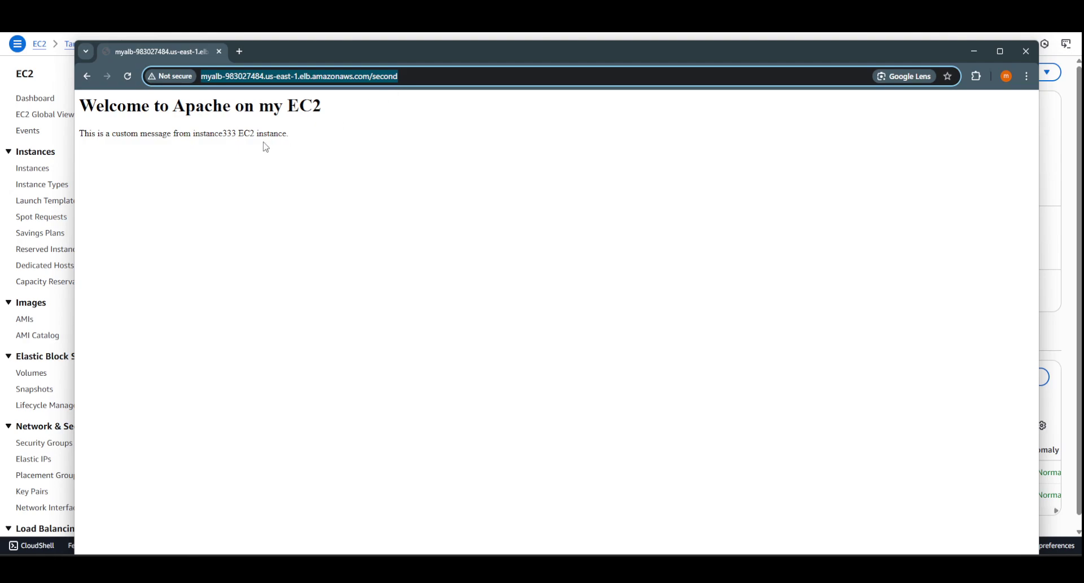
Change the load balancer's address path back to /first and reload the page several times to recheck its routing.
left_click(405, 81)
key("BackSpace")
key("BackSpace")
key("BackSpace")
key("BackSpace")
key("BackSpace")
key("BackSpace")
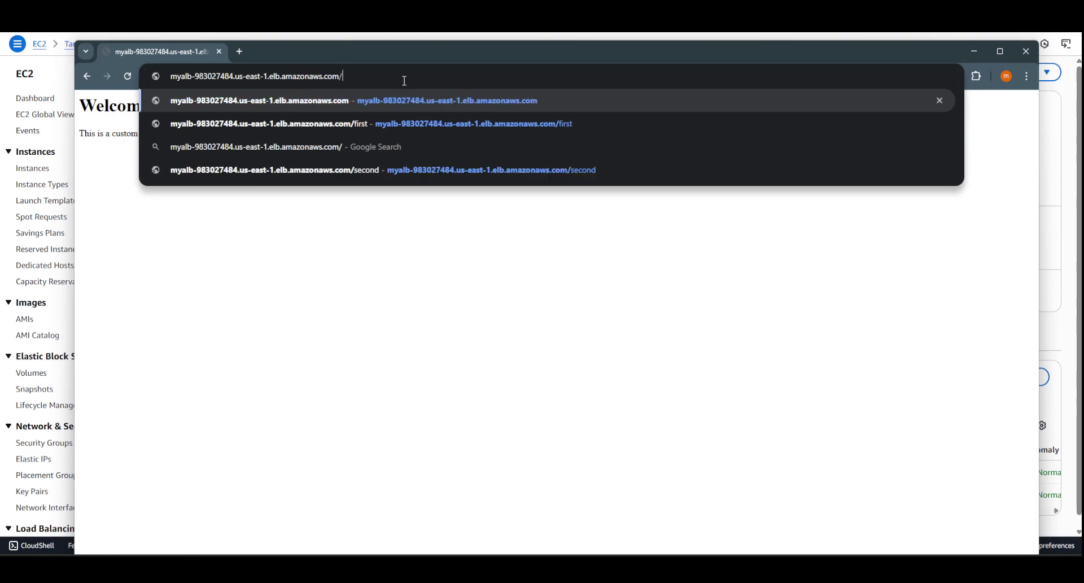
type("first")
key("Return")
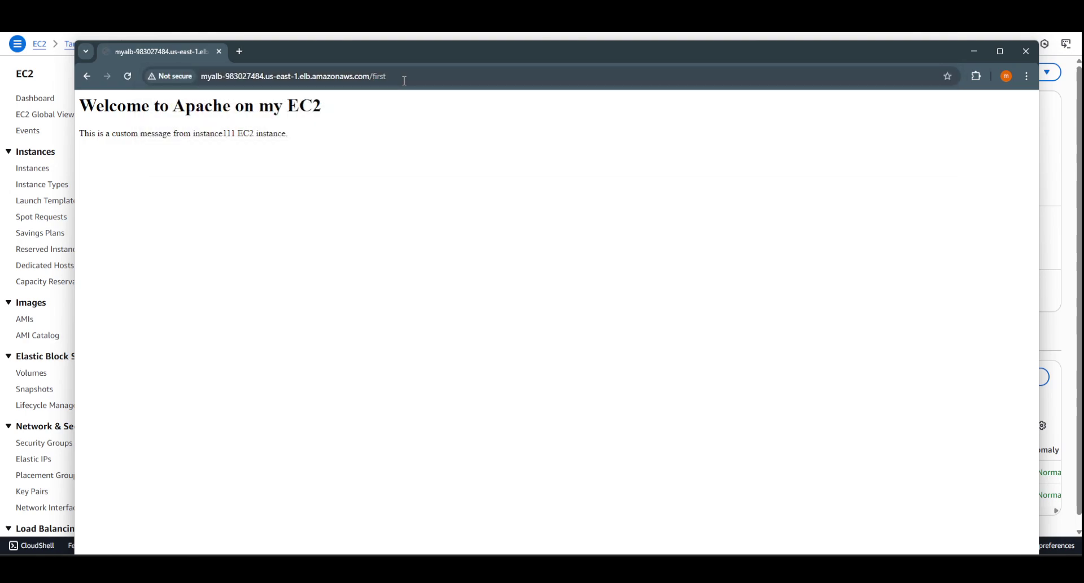
left_click(128, 78)
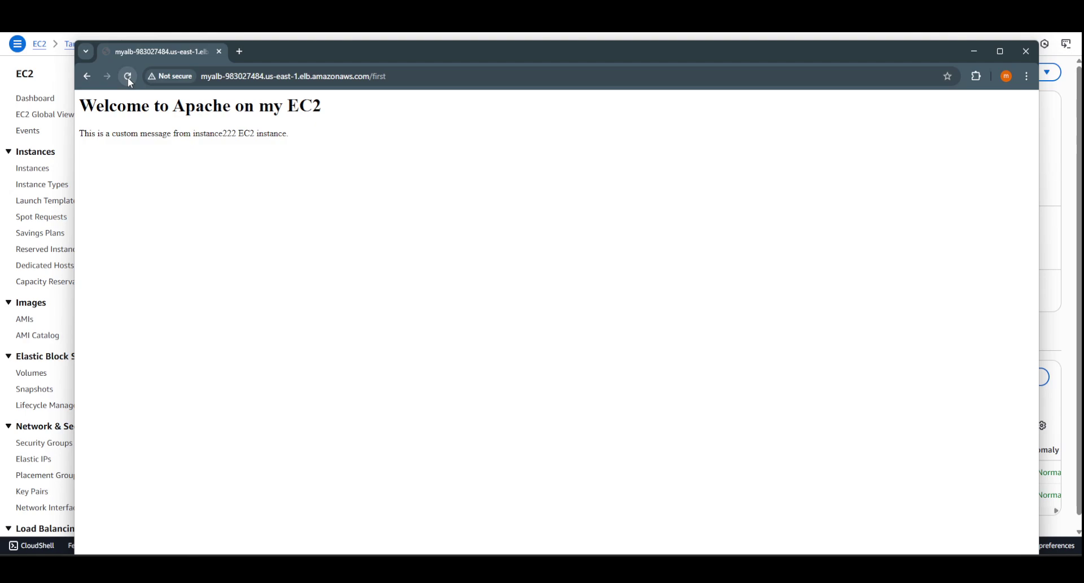
left_click(128, 80)
left_click(130, 81)
Return to the EC2 console and open the rules of myALB's HTTP:80 listener for review.
left_click_drag(715, 56, 0, 113)
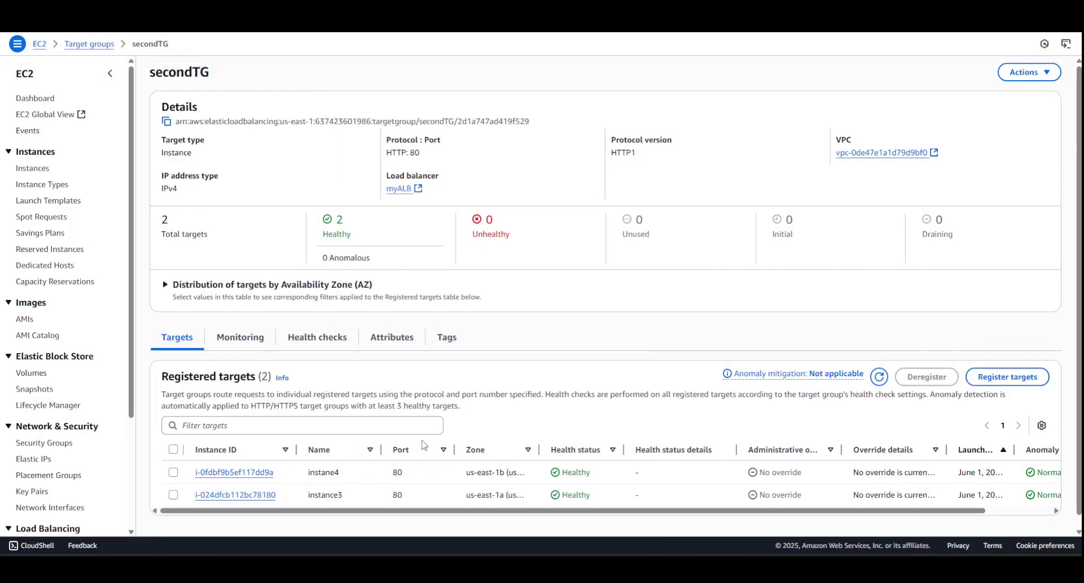
scroll(51, 407, "down", 3)
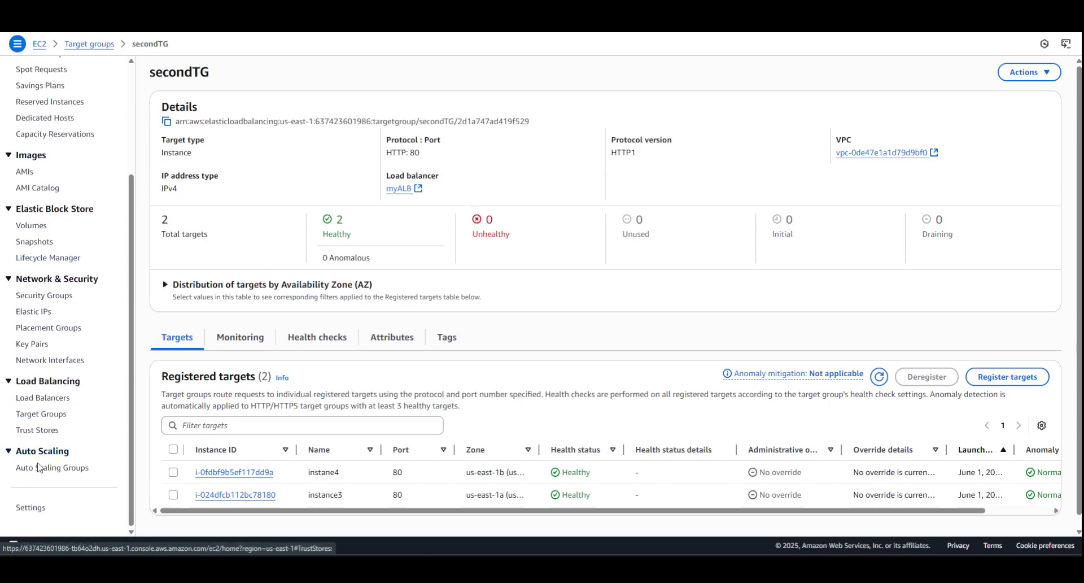
left_click(43, 397)
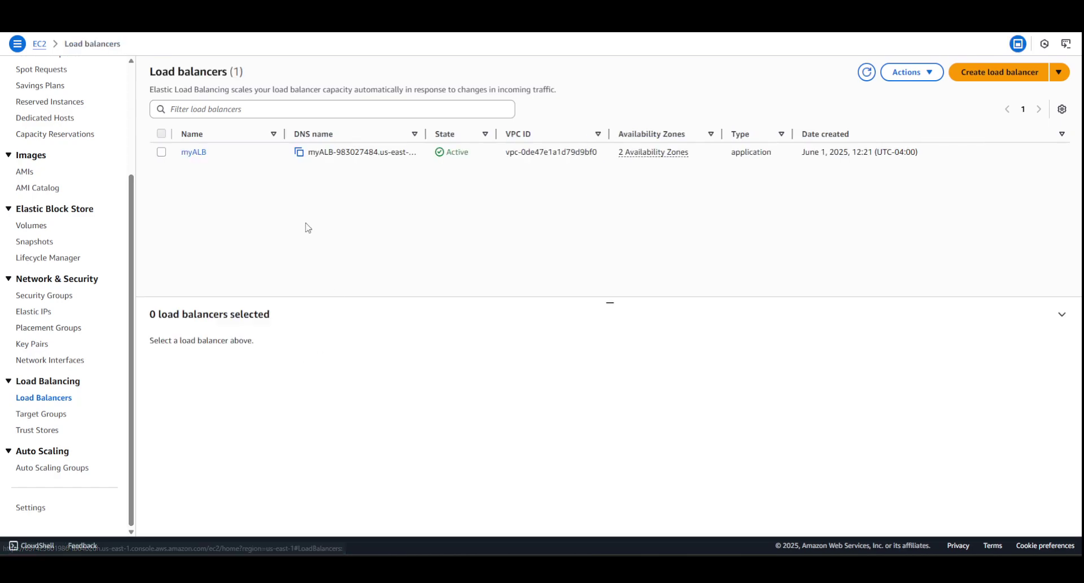
left_click(194, 153)
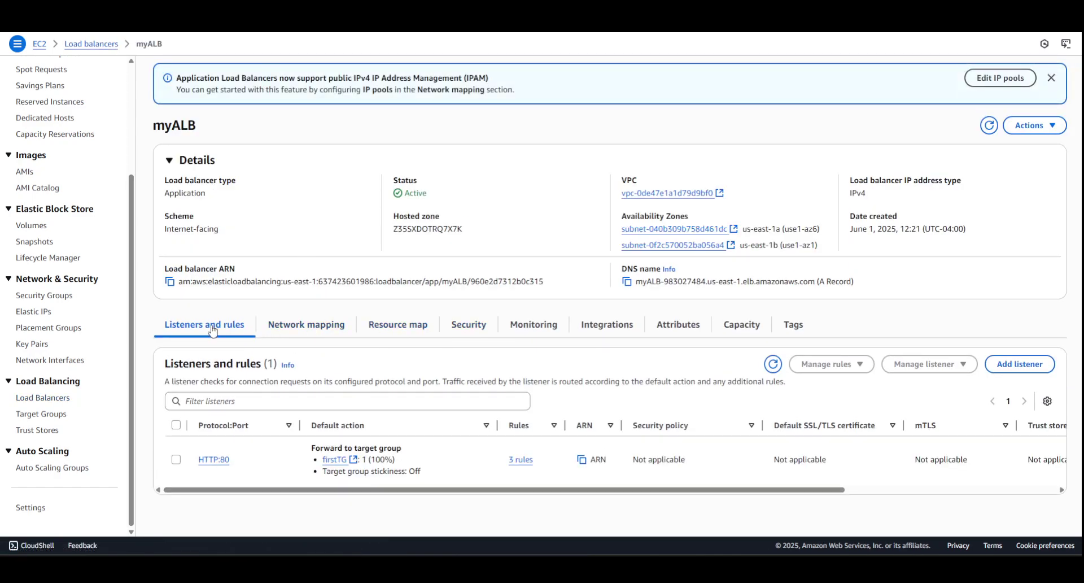
left_click(521, 460)
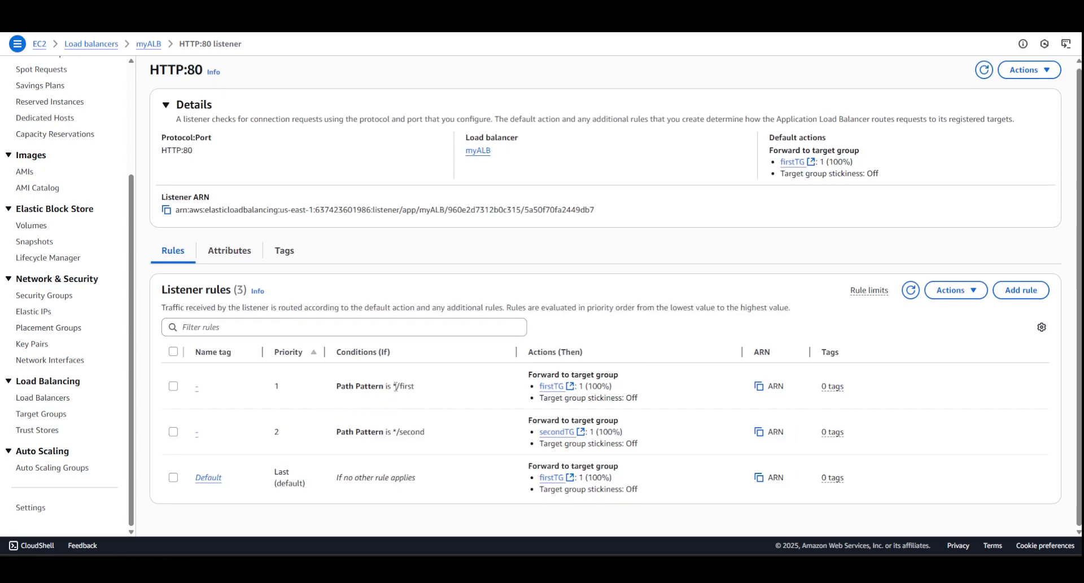